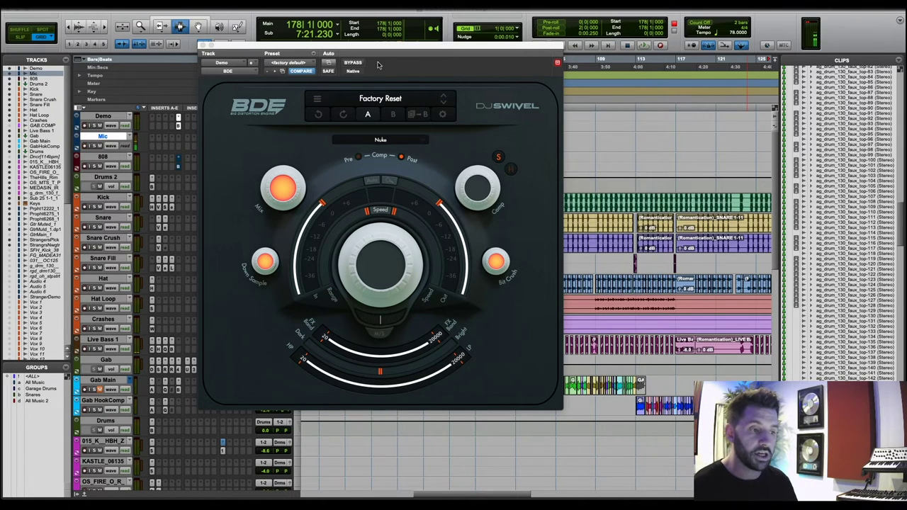
Move the BDE window right to uncover the inserts, then try Drive and return it to 0 dB.
{"action": "left_click_drag", "start_coordinate": [382, 49], "coordinate": [335, 44]}
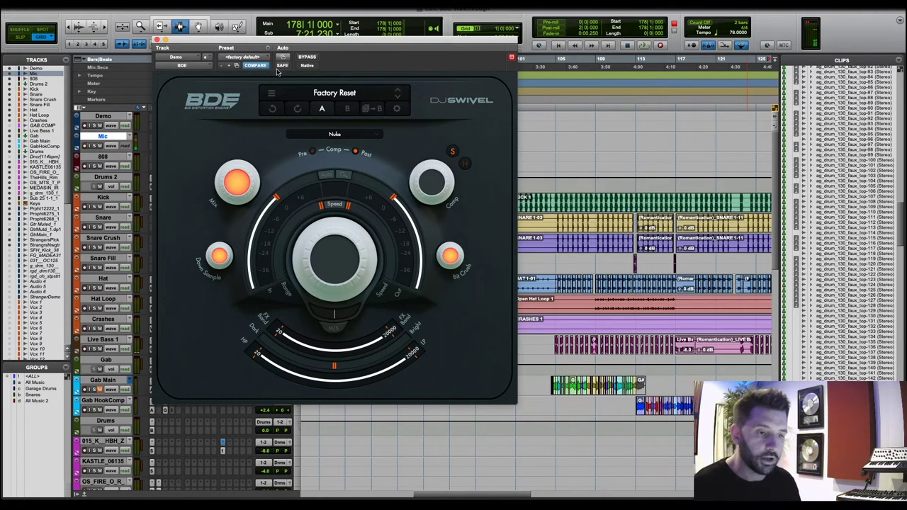
{"action": "left_click_drag", "start_coordinate": [265, 42], "coordinate": [298, 48]}
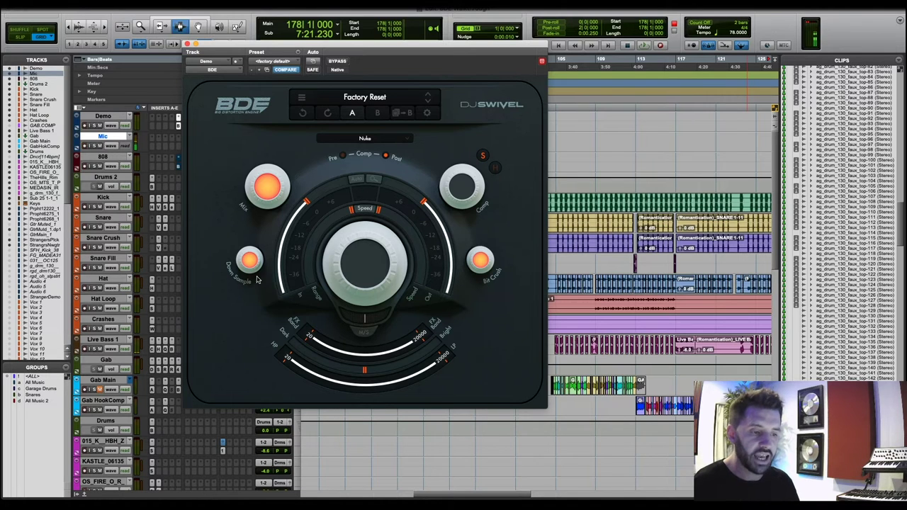
{"action": "mouse_move", "coordinate": [368, 233]}
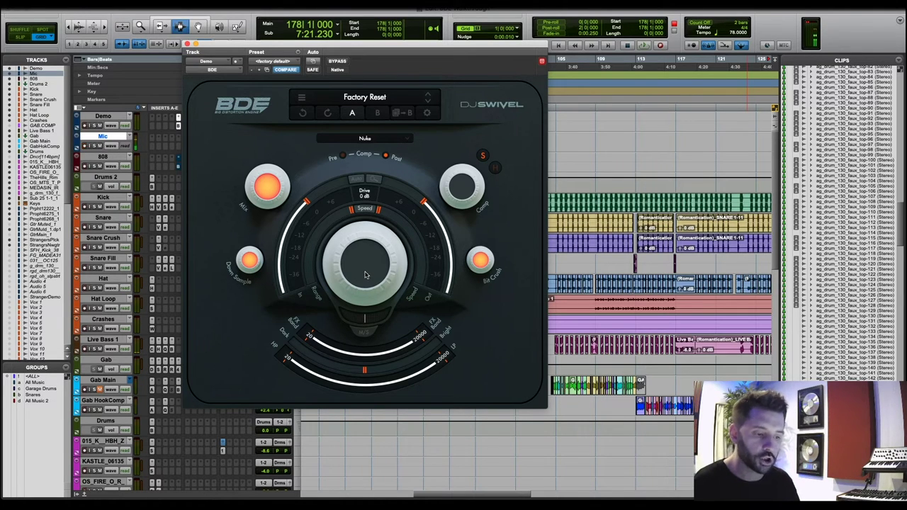
{"action": "left_click_drag", "start_coordinate": [366, 275], "coordinate": [373, 246]}
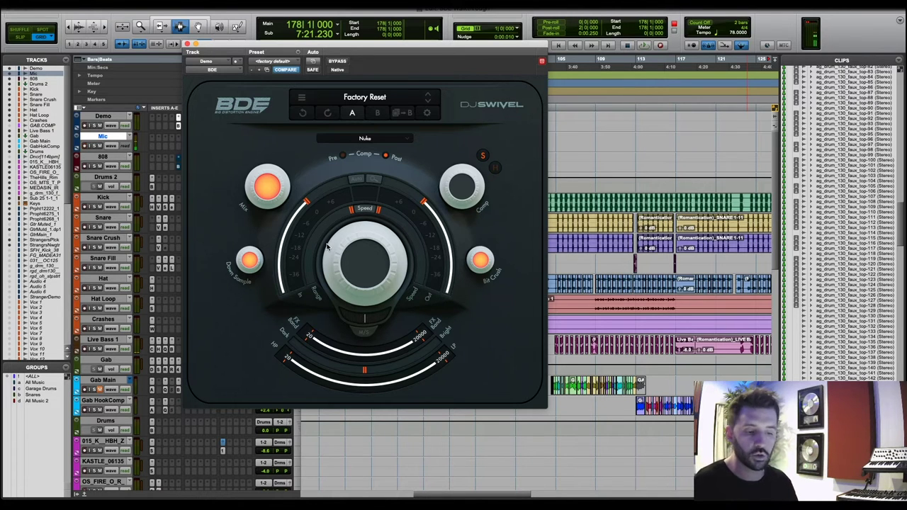
{"action": "mouse_move", "coordinate": [329, 262]}
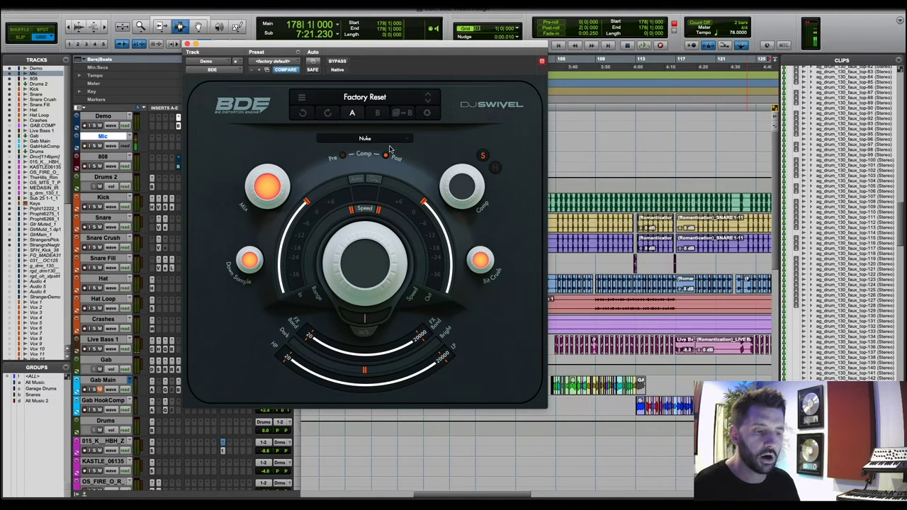
Browse the factory preset list and save/load options without changing the preset.
{"action": "left_click", "coordinate": [372, 105]}
{"action": "mouse_move", "coordinate": [414, 107]}
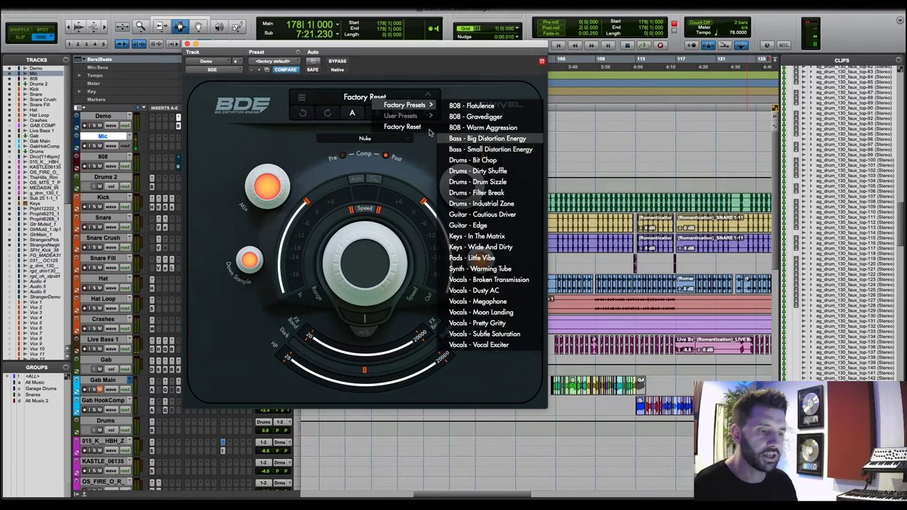
{"action": "left_click", "coordinate": [480, 90]}
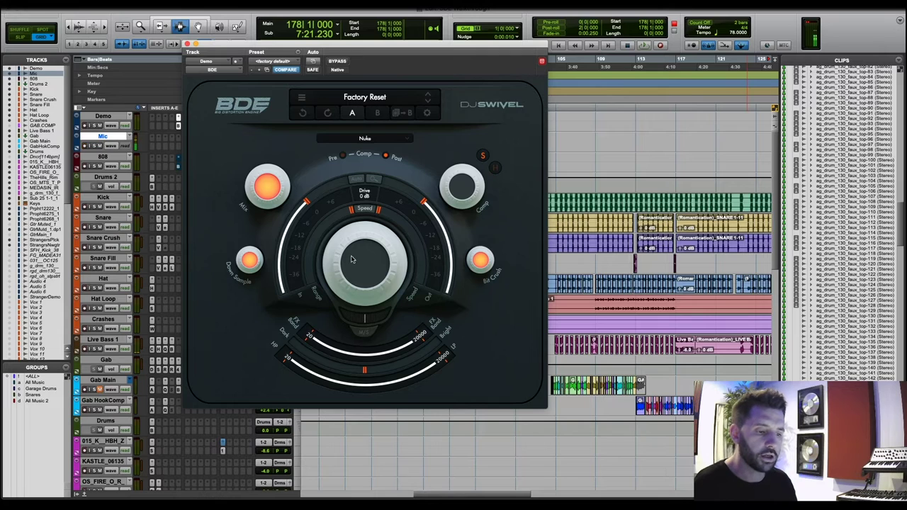
{"action": "left_click", "coordinate": [303, 100]}
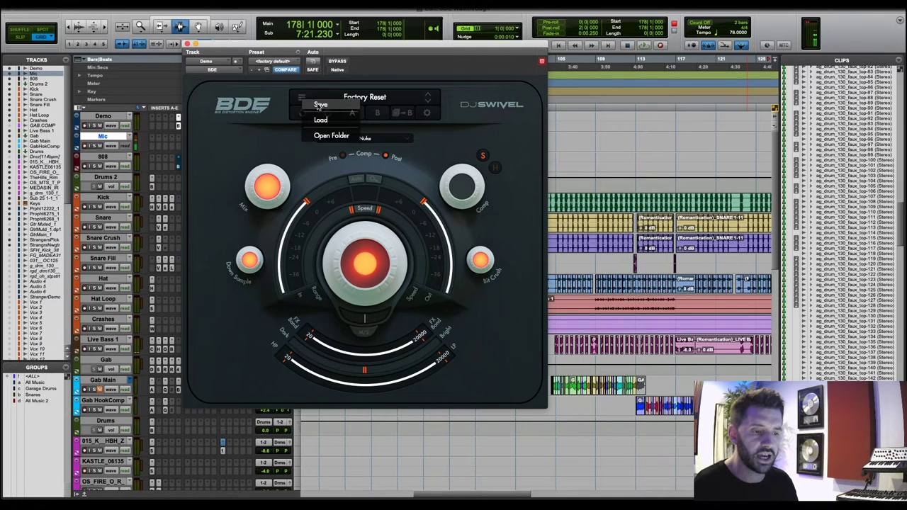
{"action": "left_click", "coordinate": [256, 142]}
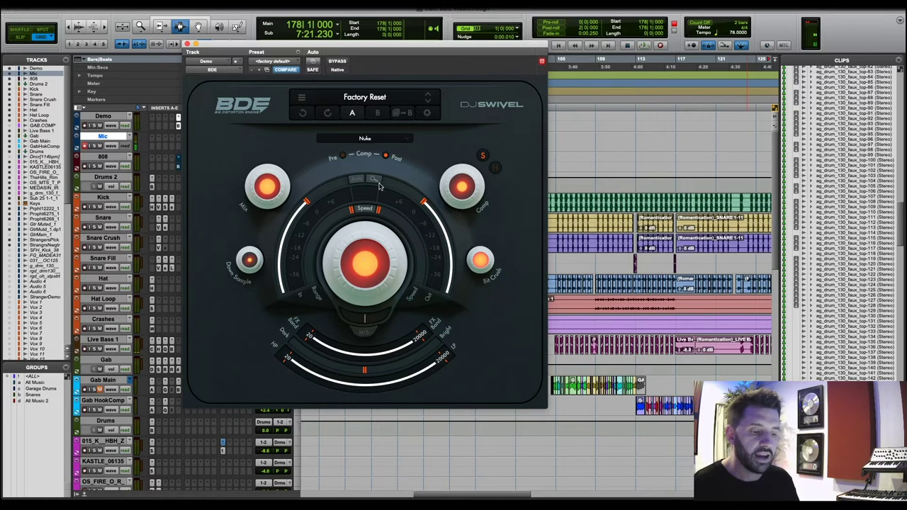
Raise the FX band's low end to 245 and A/B compare the settings.
{"action": "mouse_move", "coordinate": [267, 191]}
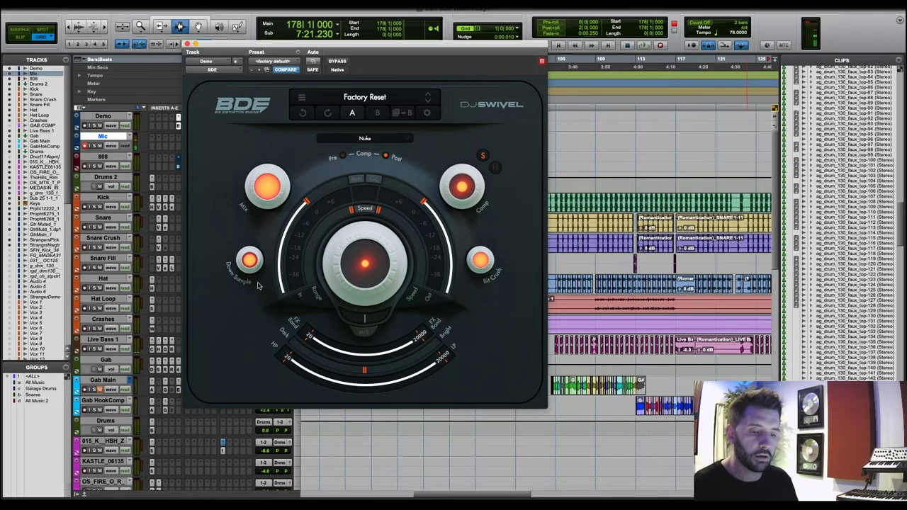
{"action": "left_click_drag", "start_coordinate": [303, 347], "coordinate": [282, 365]}
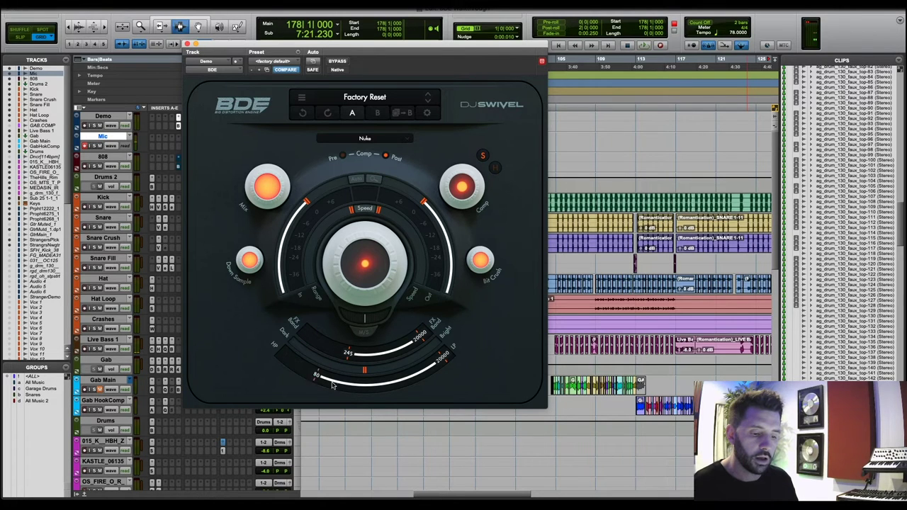
{"action": "left_click", "coordinate": [378, 113]}
{"action": "left_click", "coordinate": [377, 115]}
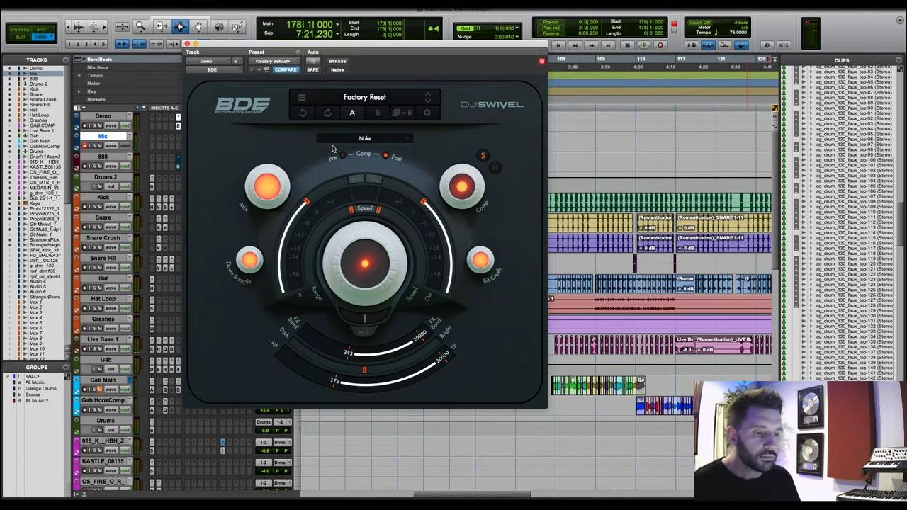
{"action": "left_click", "coordinate": [427, 114]}
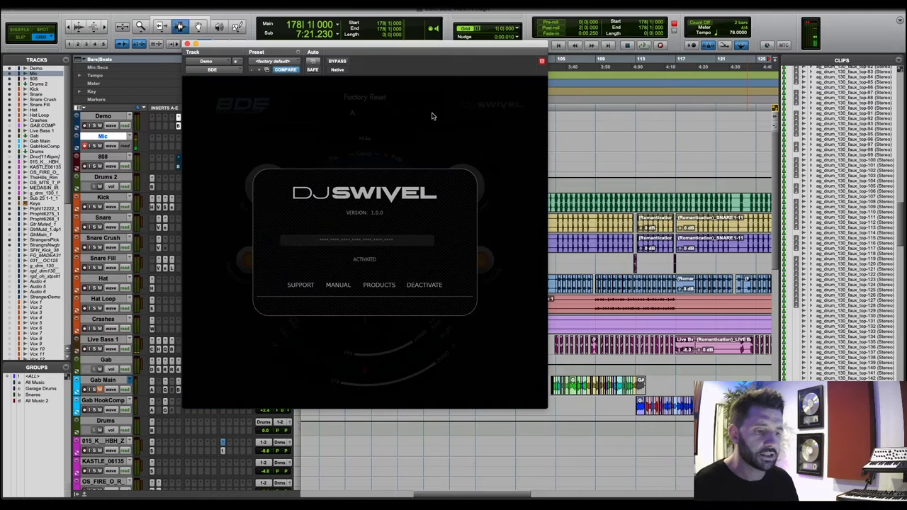
{"action": "left_click", "coordinate": [432, 115]}
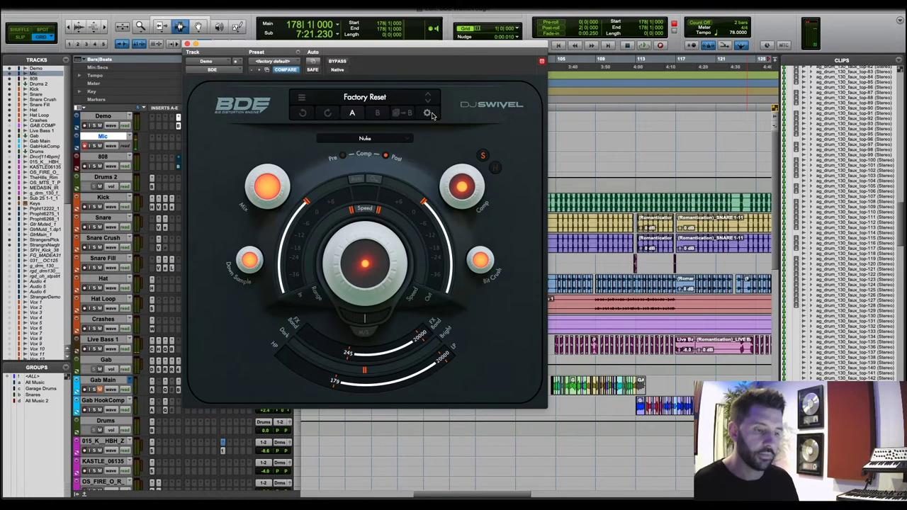
{"action": "left_click", "coordinate": [406, 143]}
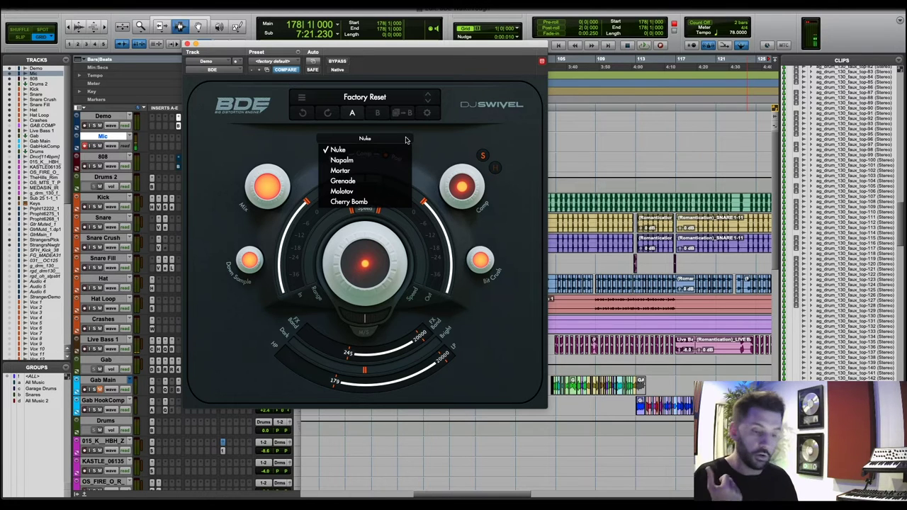
{"action": "left_click", "coordinate": [406, 140]}
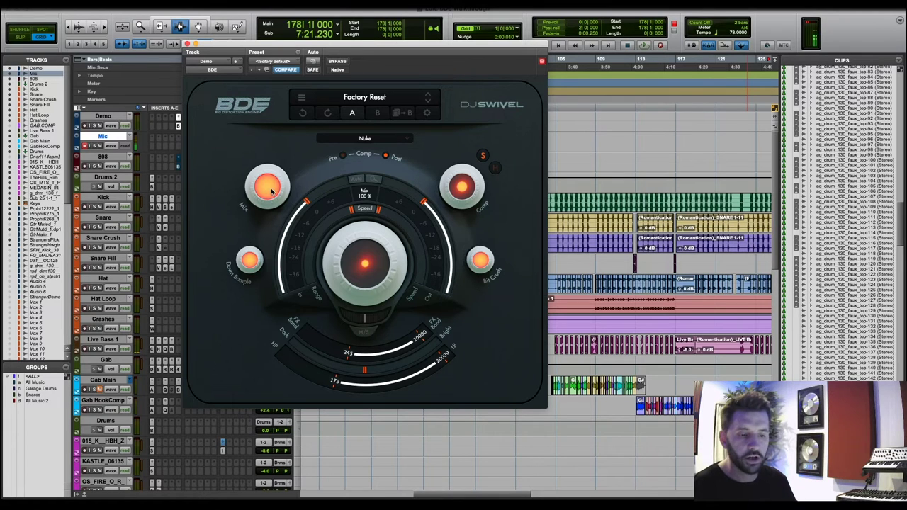
Try lowering the Mix, then switch compression to Pre and back to Post distortion.
{"action": "left_click_drag", "start_coordinate": [264, 186], "coordinate": [286, 284]}
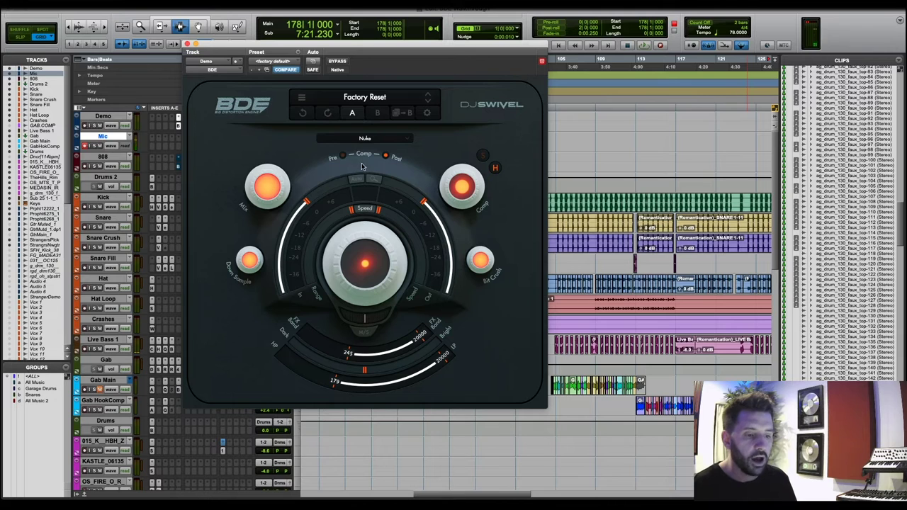
{"action": "left_click", "coordinate": [343, 157]}
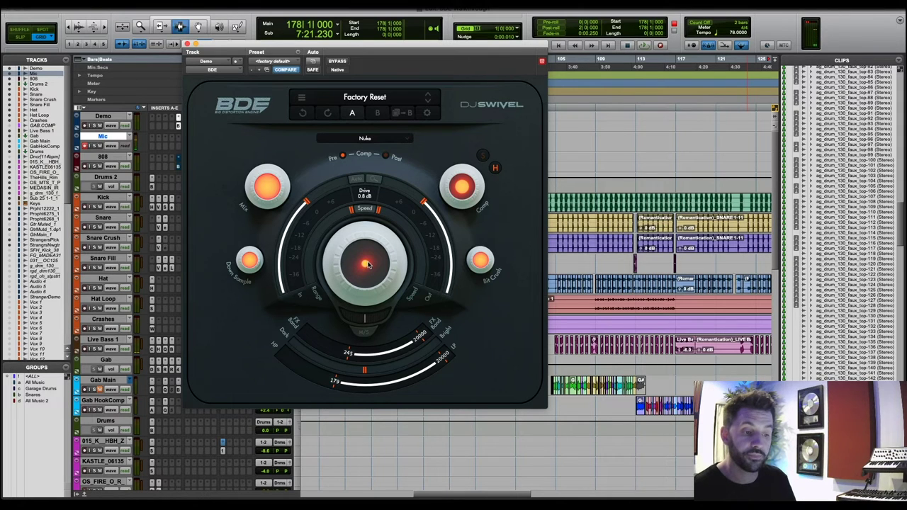
{"action": "left_click", "coordinate": [386, 156]}
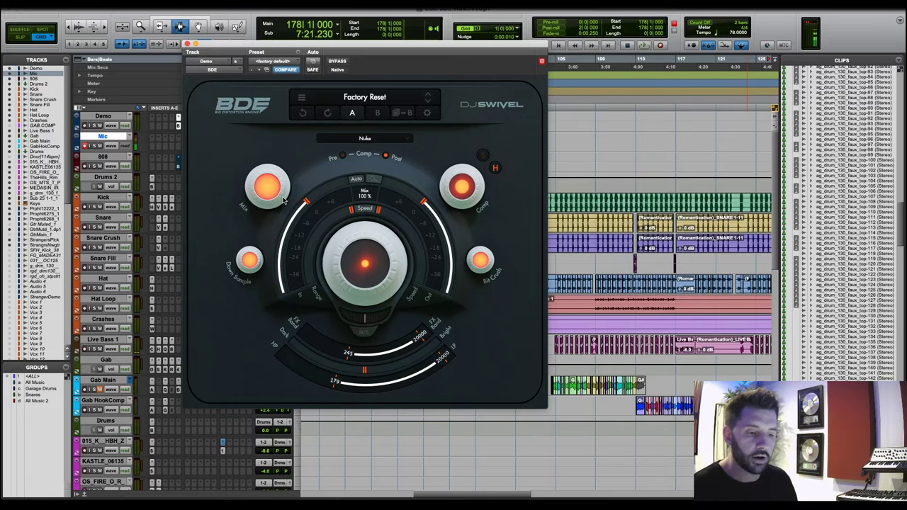
Sweep In Gain up to 5.1 dB, then down to -10.8 dB, and raise Drive to 2.4 dB.
{"action": "left_click_drag", "start_coordinate": [295, 198], "coordinate": [329, 192]}
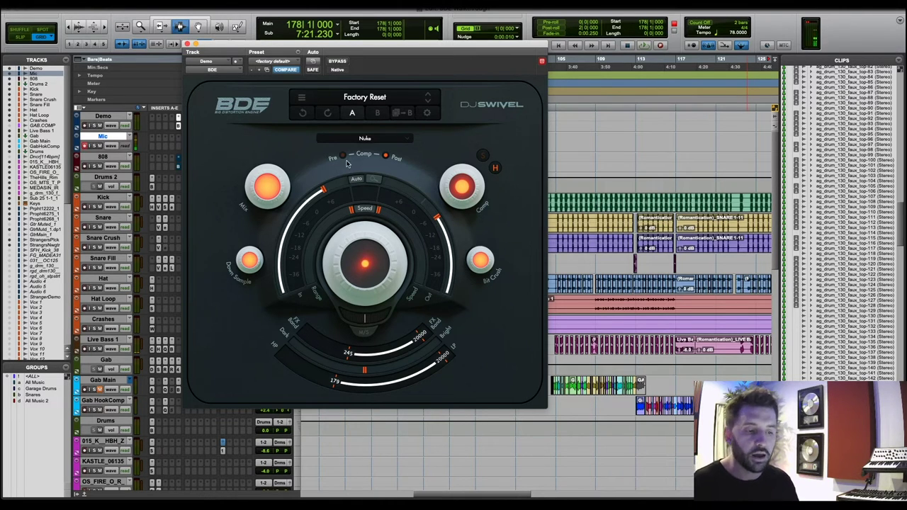
{"action": "mouse_move", "coordinate": [329, 191]}
{"action": "left_mouse_down"}
{"action": "mouse_move", "coordinate": [318, 214]}
{"action": "mouse_move", "coordinate": [329, 190]}
{"action": "left_mouse_up"}
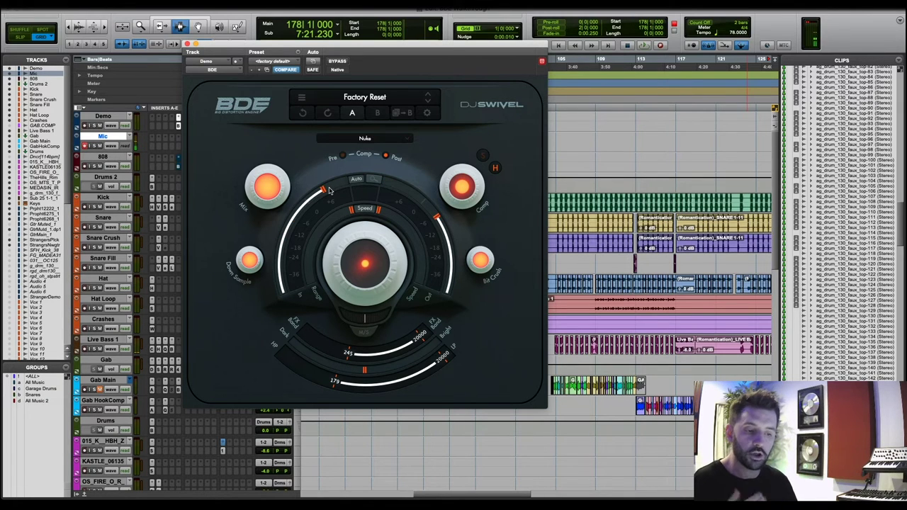
{"action": "mouse_move", "coordinate": [354, 250]}
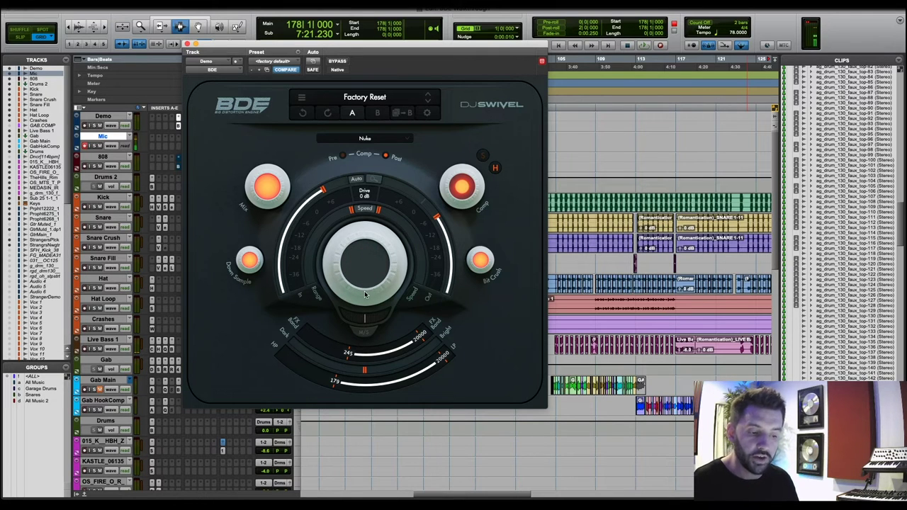
{"action": "mouse_move", "coordinate": [366, 280]}
{"action": "left_mouse_down"}
{"action": "mouse_move", "coordinate": [368, 257]}
{"action": "mouse_move", "coordinate": [369, 285]}
{"action": "left_mouse_up"}
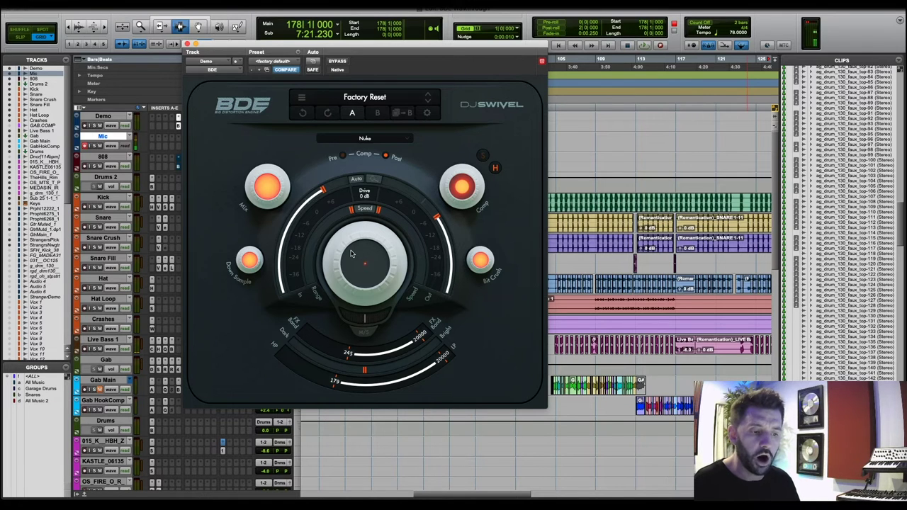
Set In Gain to 1.2 dB and Drive to 0.2 dB, then enable mid/side processing.
{"action": "mouse_move", "coordinate": [325, 191]}
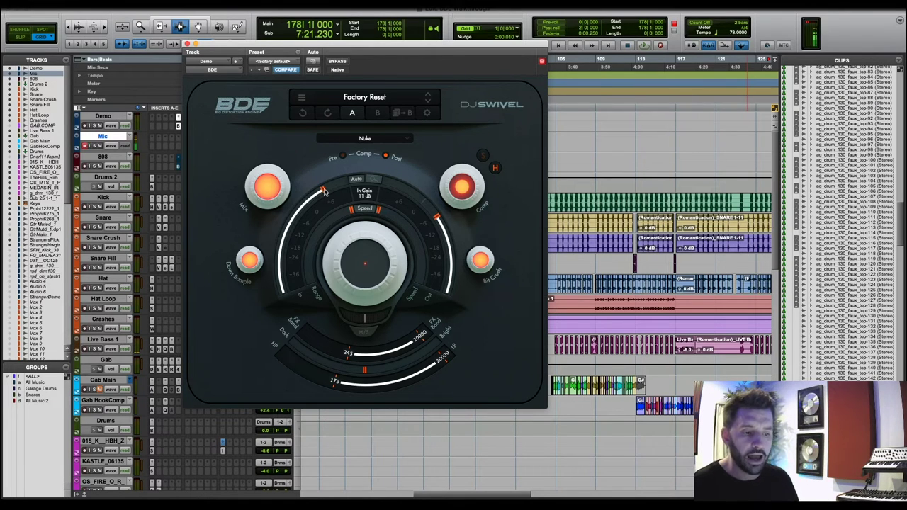
{"action": "mouse_move", "coordinate": [325, 191]}
{"action": "left_mouse_down"}
{"action": "mouse_move", "coordinate": [306, 225]}
{"action": "mouse_move", "coordinate": [325, 200]}
{"action": "left_mouse_up"}
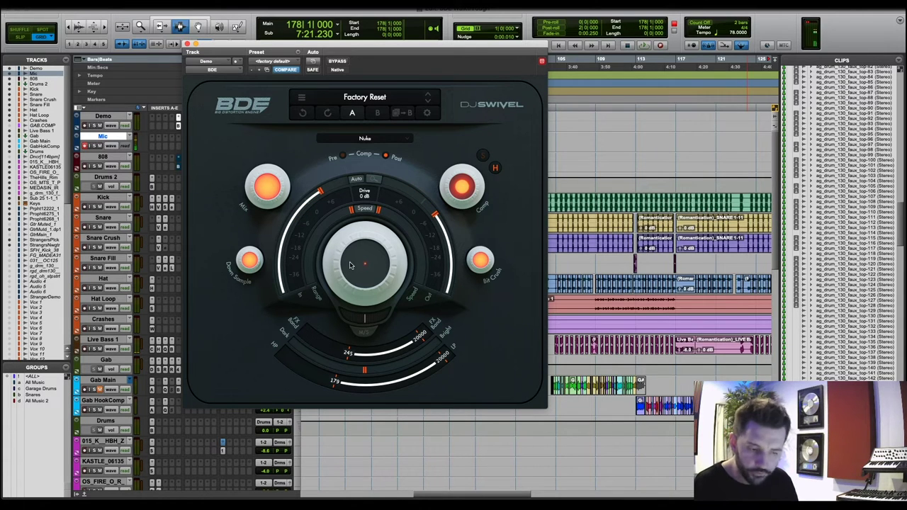
{"action": "mouse_move", "coordinate": [365, 274]}
{"action": "left_mouse_down"}
{"action": "mouse_move", "coordinate": [372, 278]}
{"action": "mouse_move", "coordinate": [370, 247]}
{"action": "mouse_move", "coordinate": [362, 284]}
{"action": "left_mouse_up"}
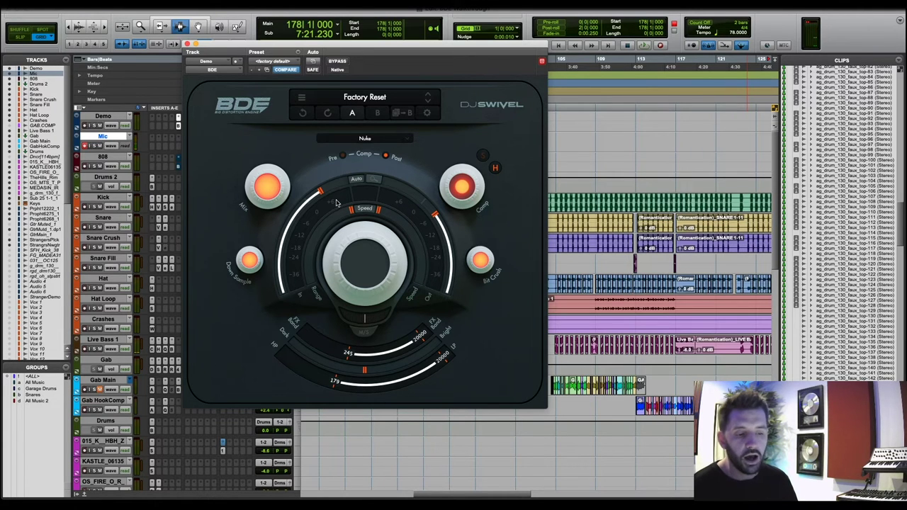
{"action": "mouse_move", "coordinate": [289, 231]}
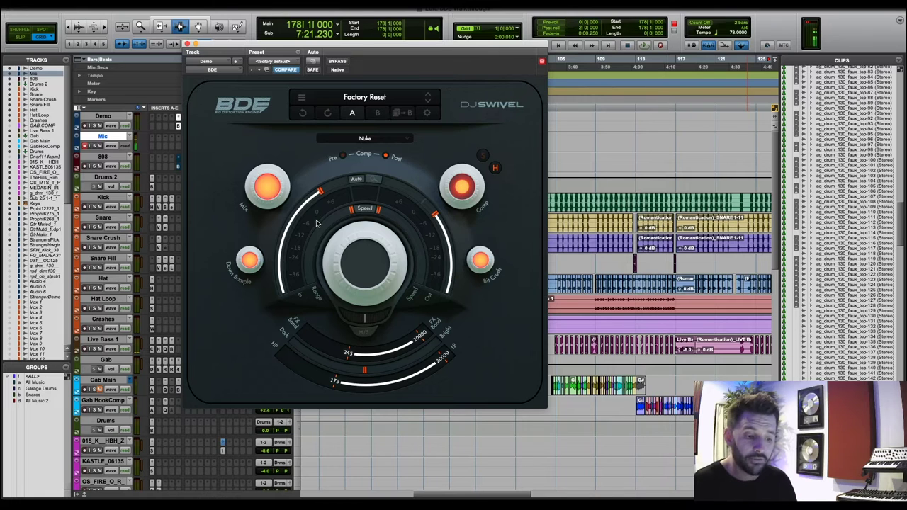
{"action": "left_click", "coordinate": [364, 333]}
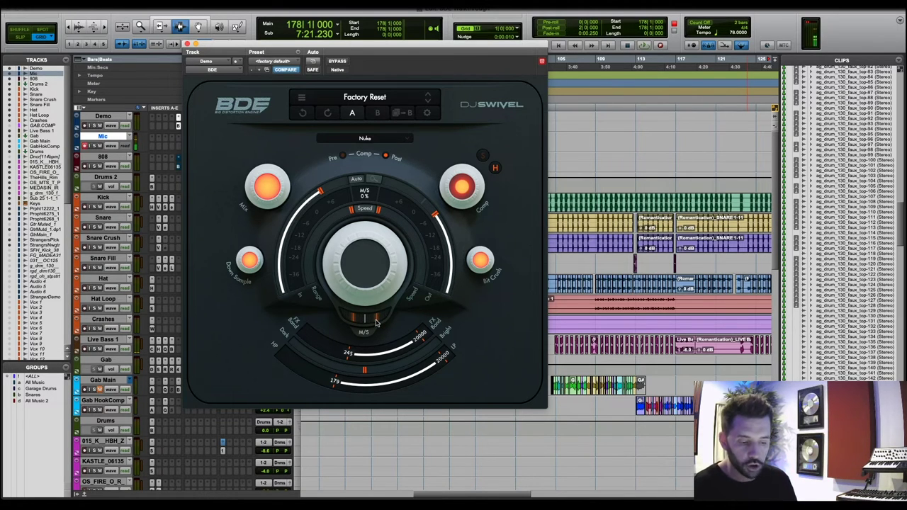
Sweep the M/S balance to 100% and -100%, then settle it at 32.6%.
{"action": "left_click_drag", "start_coordinate": [376, 323], "coordinate": [378, 316]}
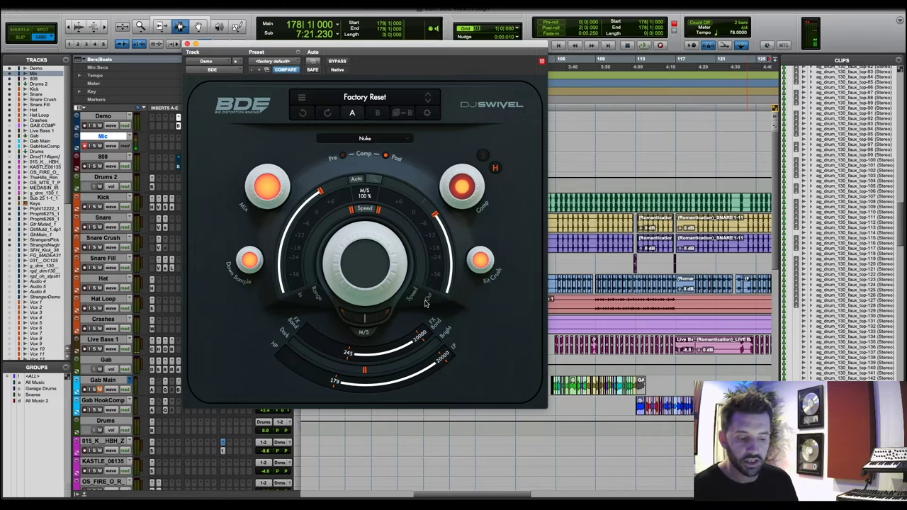
{"action": "mouse_move", "coordinate": [364, 319]}
{"action": "left_mouse_down"}
{"action": "mouse_move", "coordinate": [350, 316]}
{"action": "mouse_move", "coordinate": [376, 317]}
{"action": "mouse_move", "coordinate": [365, 318]}
{"action": "left_mouse_up"}
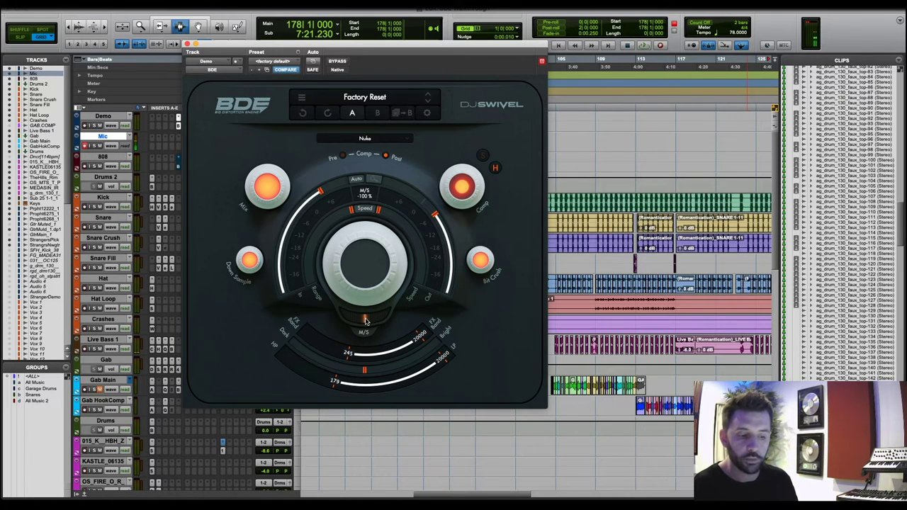
{"action": "left_click_drag", "start_coordinate": [366, 322], "coordinate": [350, 340]}
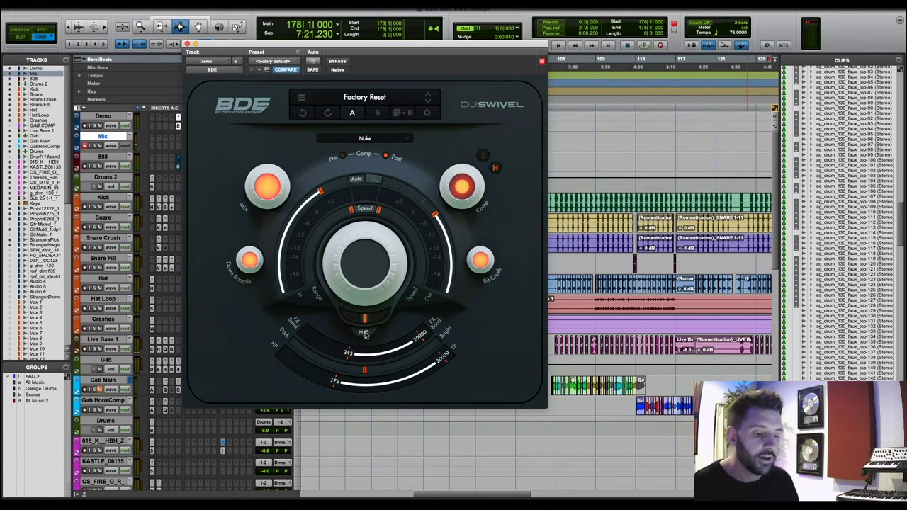
Disable mid/side processing and raise the Down Sample rate to 40000 Hz.
{"action": "left_click", "coordinate": [364, 333]}
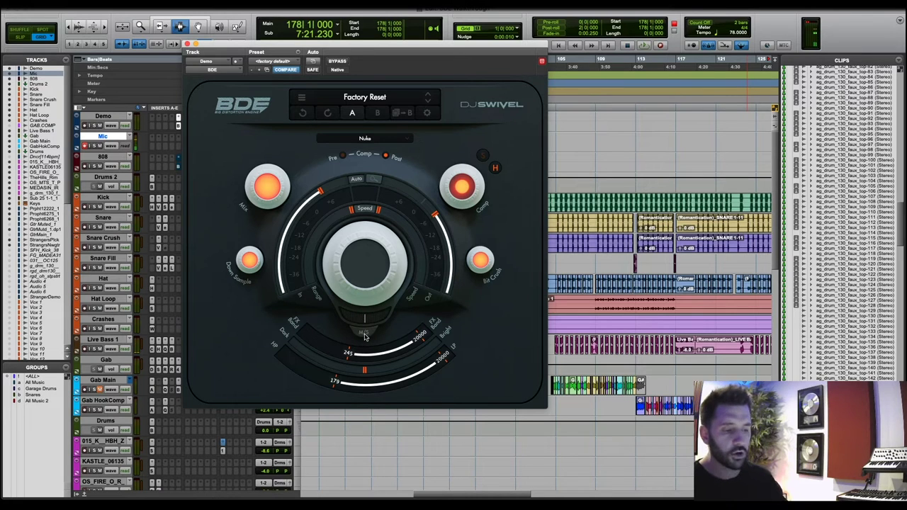
{"action": "mouse_move", "coordinate": [244, 264]}
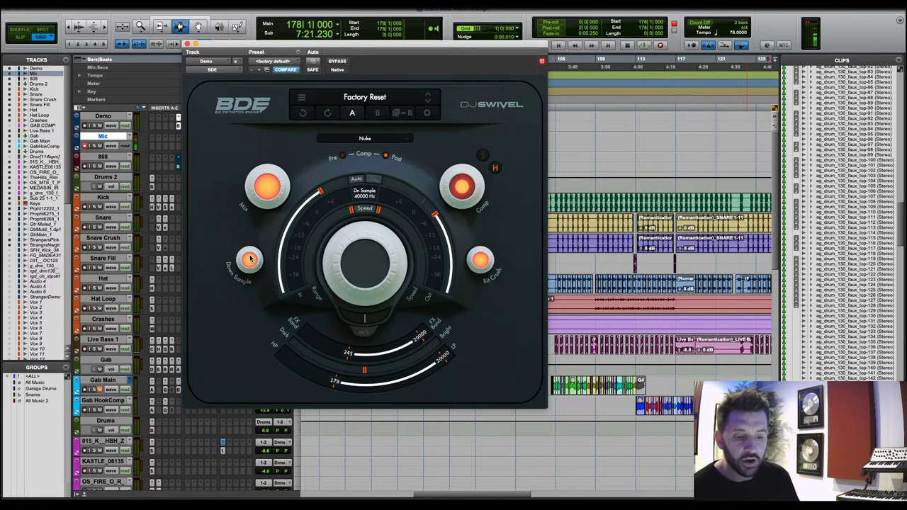
{"action": "left_click_drag", "start_coordinate": [247, 282], "coordinate": [245, 224]}
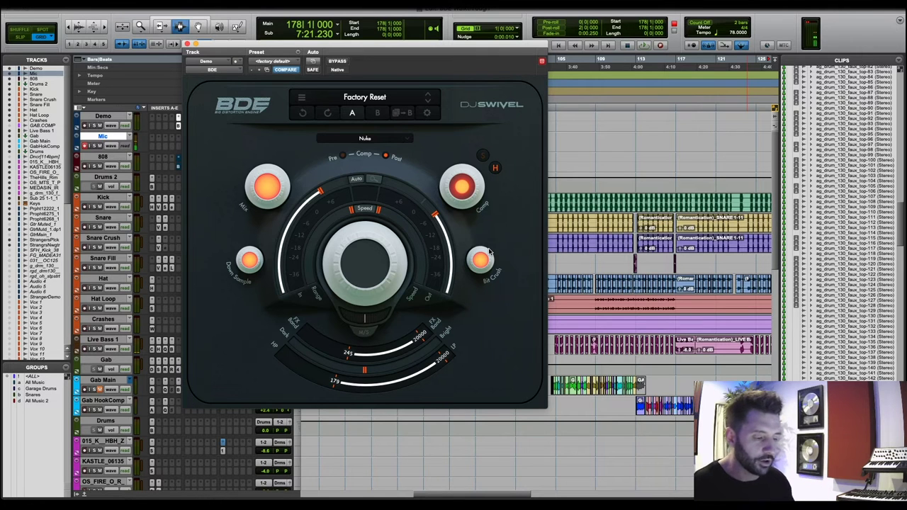
{"action": "mouse_move", "coordinate": [486, 259]}
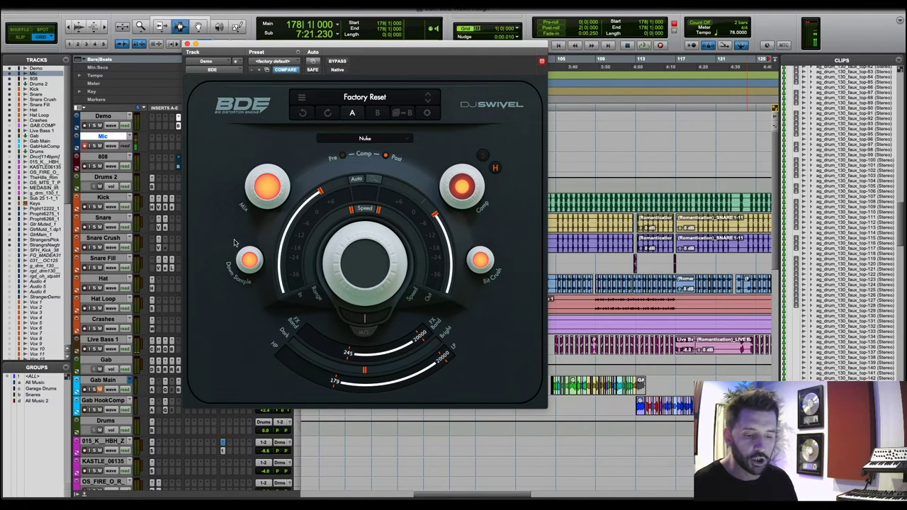
{"action": "mouse_move", "coordinate": [249, 259]}
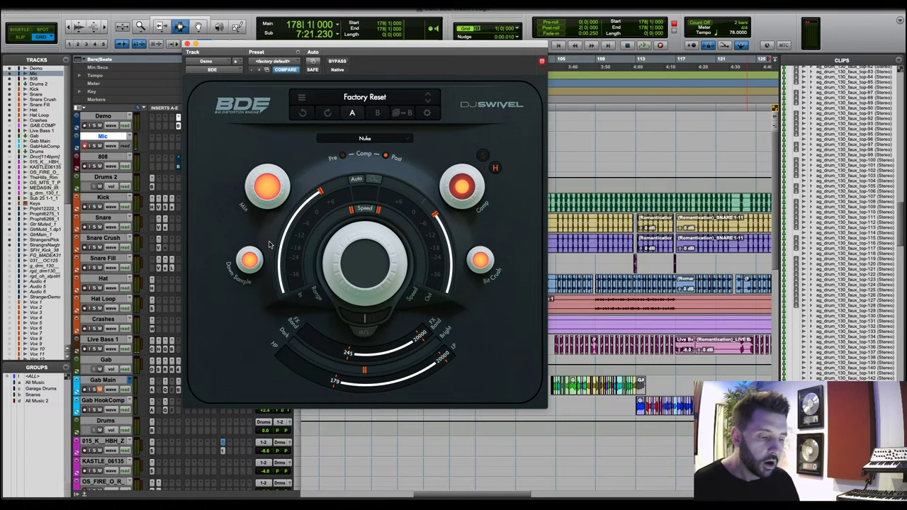
{"action": "mouse_move", "coordinate": [358, 301]}
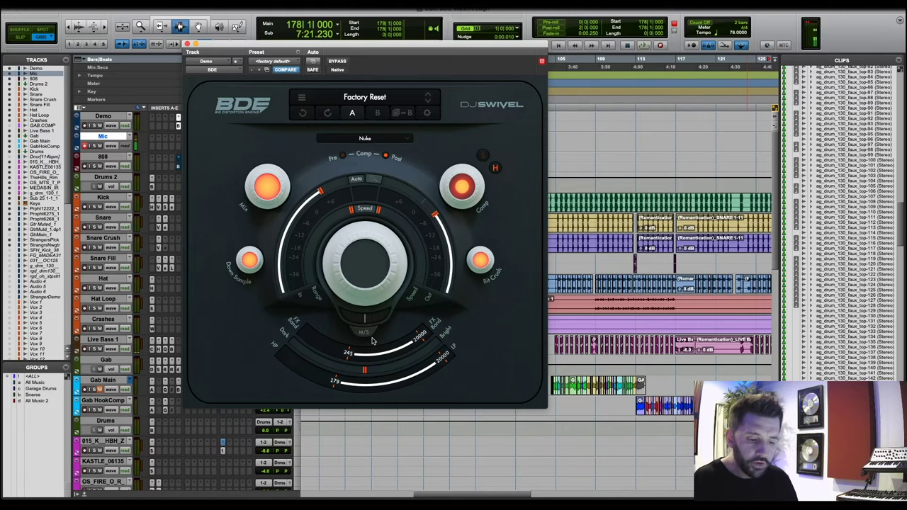
Audition FX band ranges: low end at 143 and 240, top at 20000, then about 63–5649 Hz.
{"action": "left_click_drag", "start_coordinate": [380, 347], "coordinate": [396, 355]}
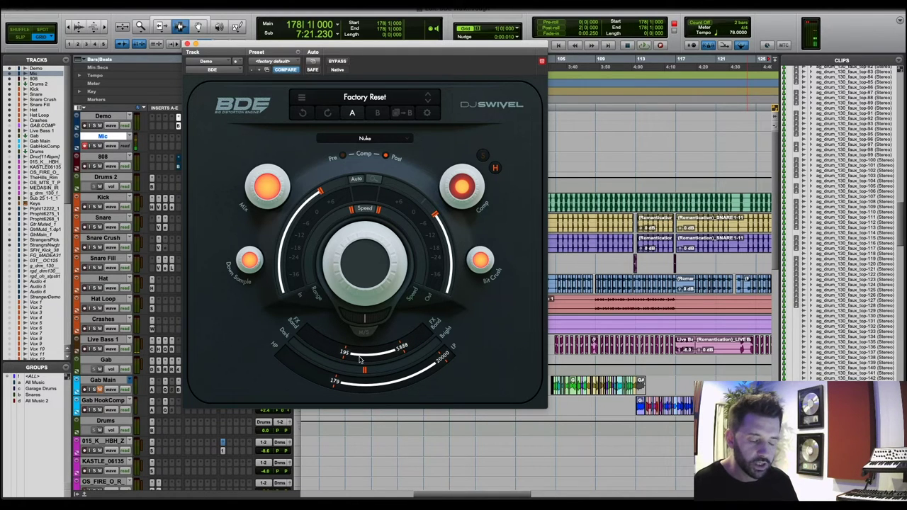
{"action": "left_click_drag", "start_coordinate": [395, 352], "coordinate": [453, 320]}
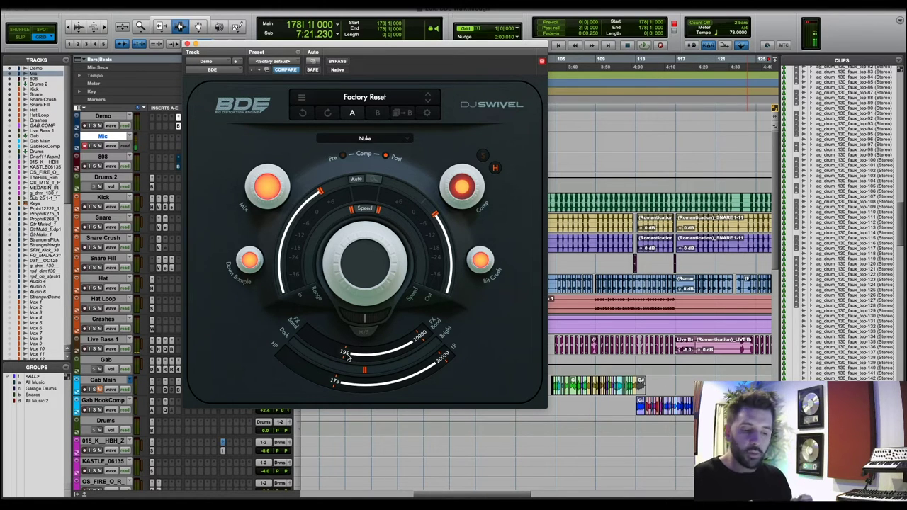
{"action": "mouse_move", "coordinate": [347, 358]}
{"action": "left_mouse_down"}
{"action": "mouse_move", "coordinate": [311, 336]}
{"action": "mouse_move", "coordinate": [350, 351]}
{"action": "mouse_move", "coordinate": [345, 344]}
{"action": "left_mouse_up"}
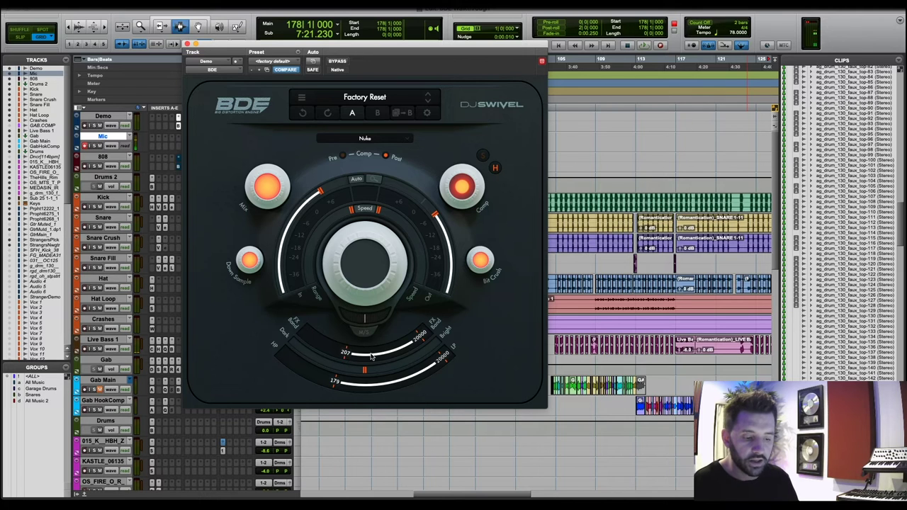
{"action": "left_click_drag", "start_coordinate": [371, 356], "coordinate": [473, 315]}
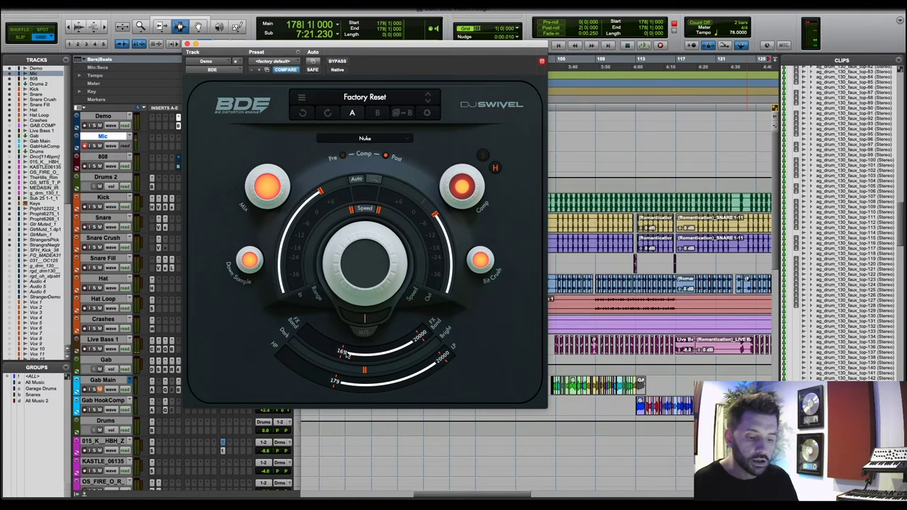
Widen the FX band to 20–20000 Hz and sweep Color, settling it around -42%.
{"action": "left_click_drag", "start_coordinate": [348, 355], "coordinate": [260, 314]}
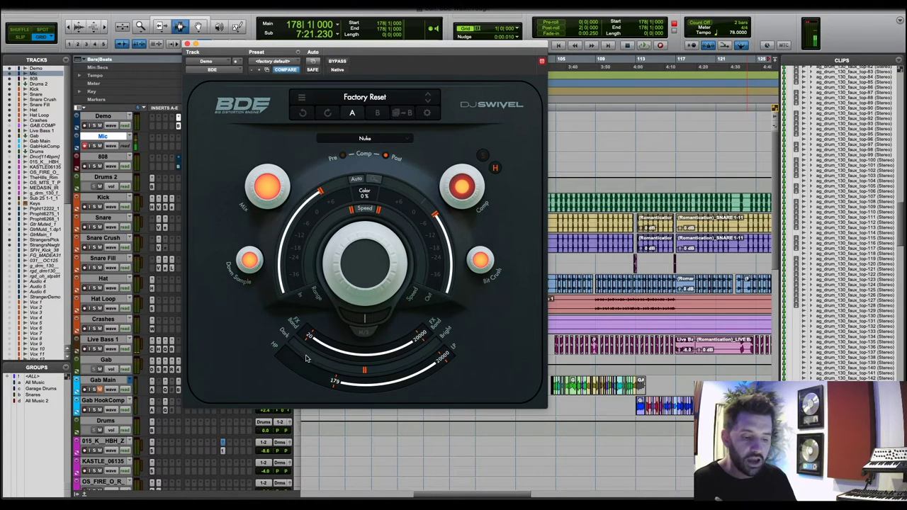
{"action": "mouse_move", "coordinate": [366, 374]}
{"action": "left_mouse_down"}
{"action": "mouse_move", "coordinate": [294, 345]}
{"action": "mouse_move", "coordinate": [359, 376]}
{"action": "mouse_move", "coordinate": [449, 347]}
{"action": "mouse_move", "coordinate": [368, 370]}
{"action": "left_mouse_up"}
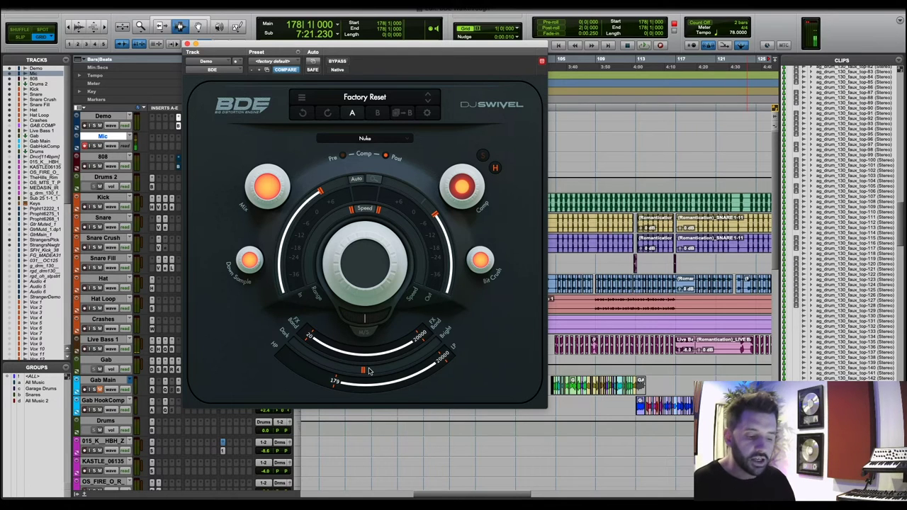
{"action": "mouse_move", "coordinate": [368, 371]}
{"action": "left_mouse_down"}
{"action": "mouse_move", "coordinate": [396, 367]}
{"action": "mouse_move", "coordinate": [338, 368]}
{"action": "mouse_move", "coordinate": [359, 370]}
{"action": "left_mouse_up"}
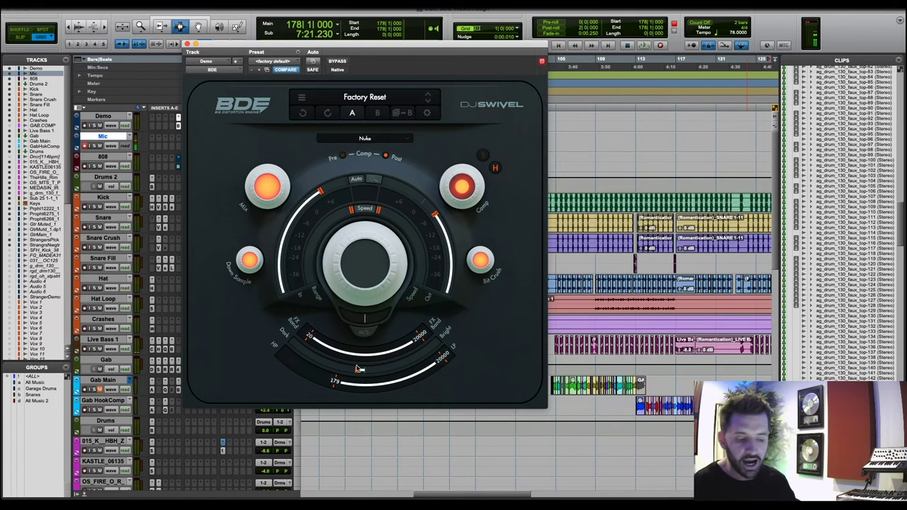
{"action": "mouse_move", "coordinate": [359, 370]}
{"action": "left_mouse_down"}
{"action": "mouse_move", "coordinate": [371, 371]}
{"action": "mouse_move", "coordinate": [323, 364]}
{"action": "mouse_move", "coordinate": [401, 369]}
{"action": "mouse_move", "coordinate": [366, 371]}
{"action": "left_mouse_up"}
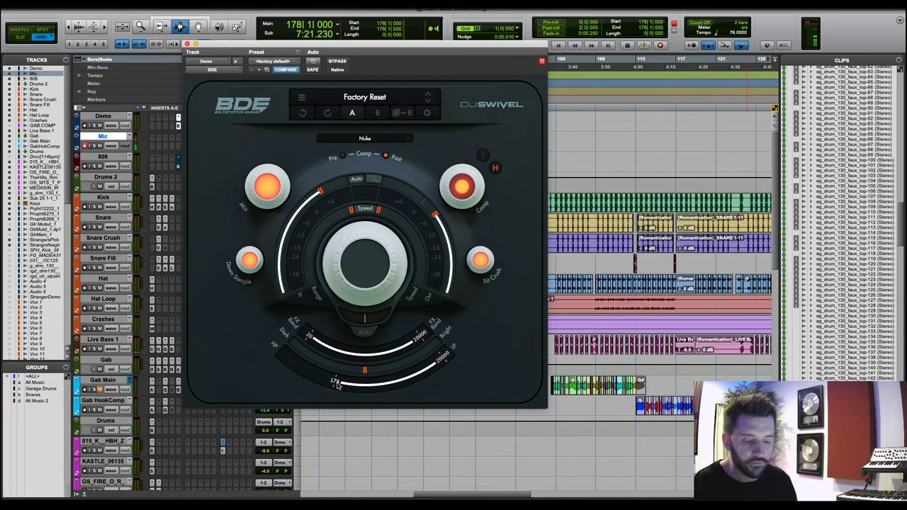
Move the HP and LP filter handles through ranges such as 70–3162 Hz and 63–8913 Hz.
{"action": "left_click_drag", "start_coordinate": [338, 384], "coordinate": [286, 358]}
{"action": "left_click_drag", "start_coordinate": [447, 360], "coordinate": [402, 380]}
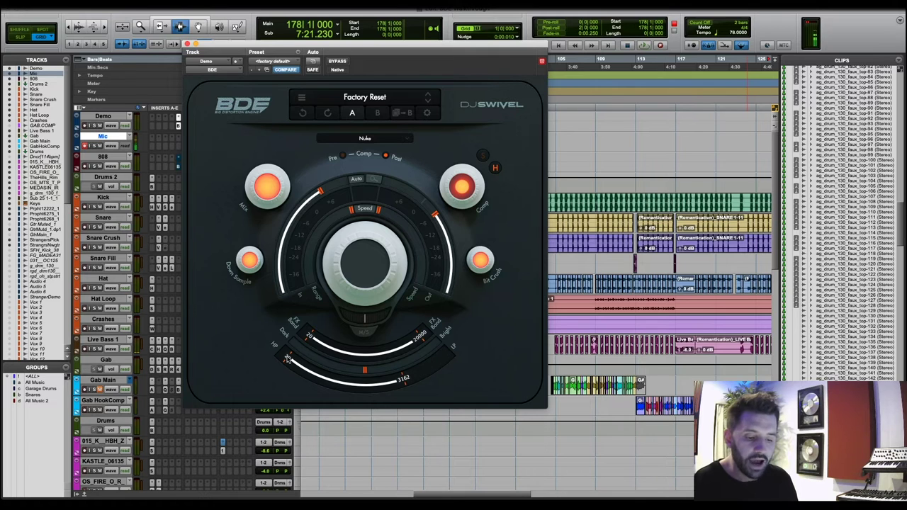
{"action": "left_click_drag", "start_coordinate": [287, 358], "coordinate": [313, 373]}
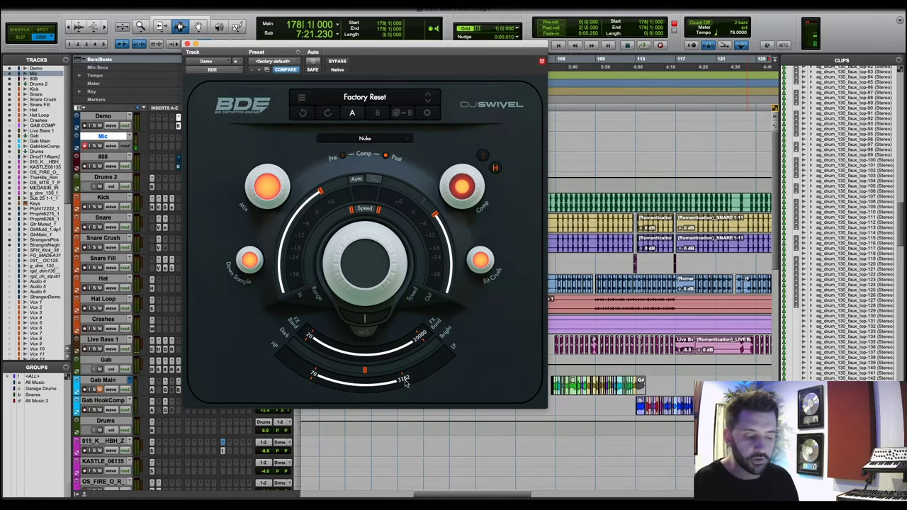
{"action": "left_click_drag", "start_coordinate": [403, 380], "coordinate": [484, 334]}
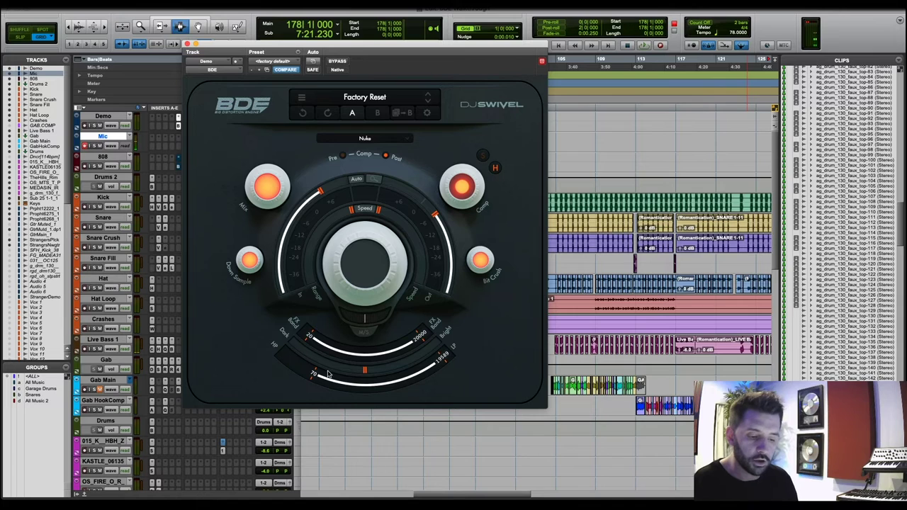
{"action": "left_click_drag", "start_coordinate": [320, 376], "coordinate": [311, 375]}
{"action": "left_click_drag", "start_coordinate": [477, 362], "coordinate": [414, 376]}
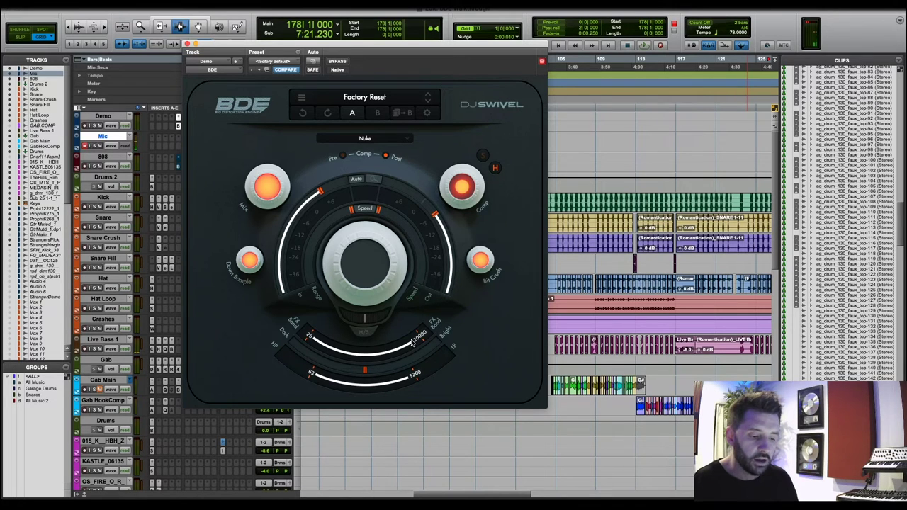
{"action": "left_click_drag", "start_coordinate": [367, 383], "coordinate": [390, 384]}
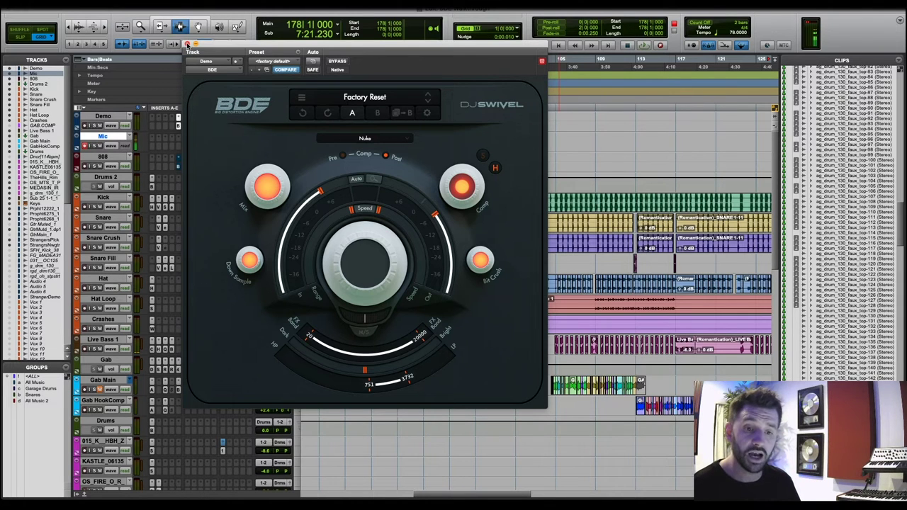
Close the demo's BDE window, zoom to and select the b spinny 808 clip, then open BDE on the 808 track.
{"action": "left_click", "coordinate": [187, 44]}
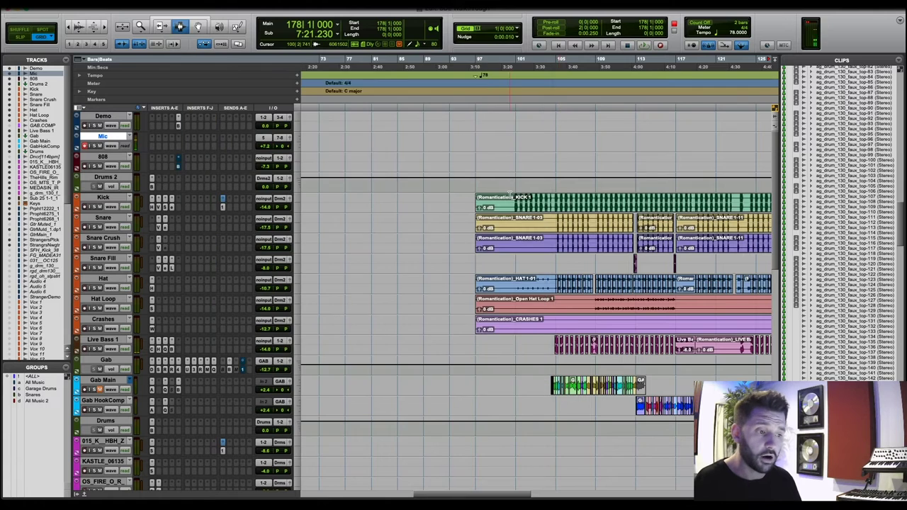
{"action": "key", "text": "alt+a"}
{"action": "left_click", "coordinate": [490, 159]}
{"action": "key", "text": "super+]"}
{"action": "key", "text": "super+]"}
{"action": "key", "text": "super+]"}
{"action": "key", "text": "super+]"}
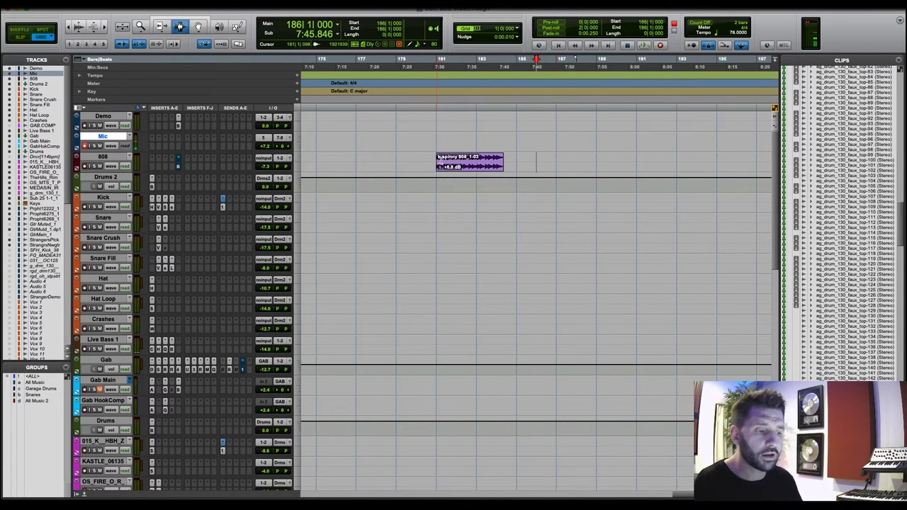
{"action": "left_click", "coordinate": [440, 163]}
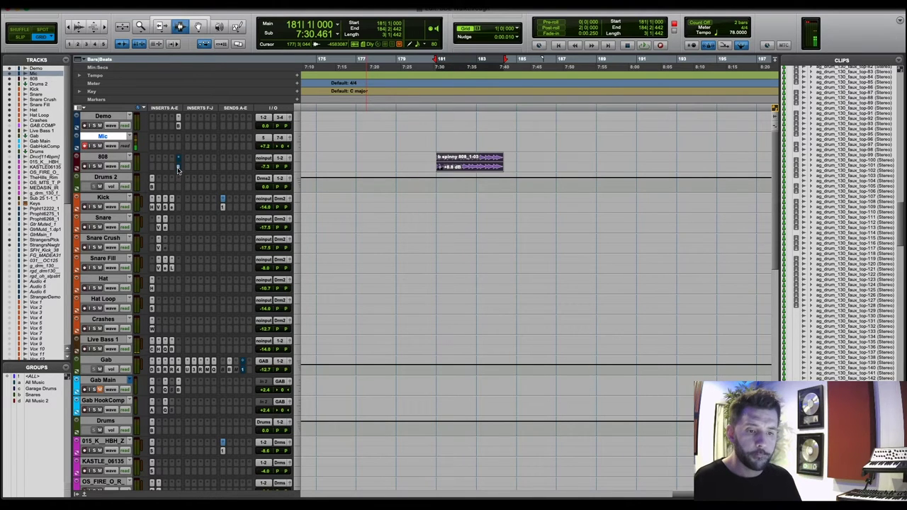
{"action": "left_click", "coordinate": [179, 168]}
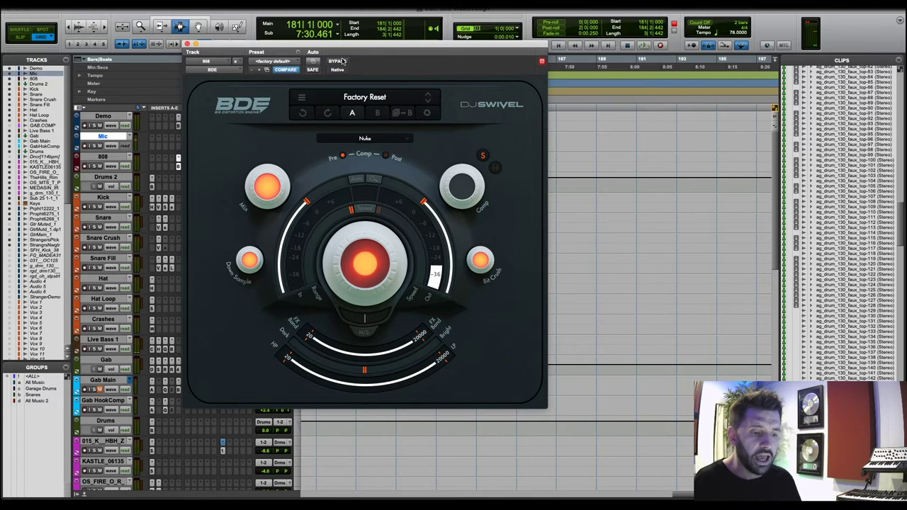
Reset the 808's BDE Drive to 0 dB and move the plugin window clear of the clip.
{"action": "left_click_drag", "start_coordinate": [340, 44], "coordinate": [463, 80]}
{"action": "left_click", "coordinate": [487, 299], "text": "alt"}
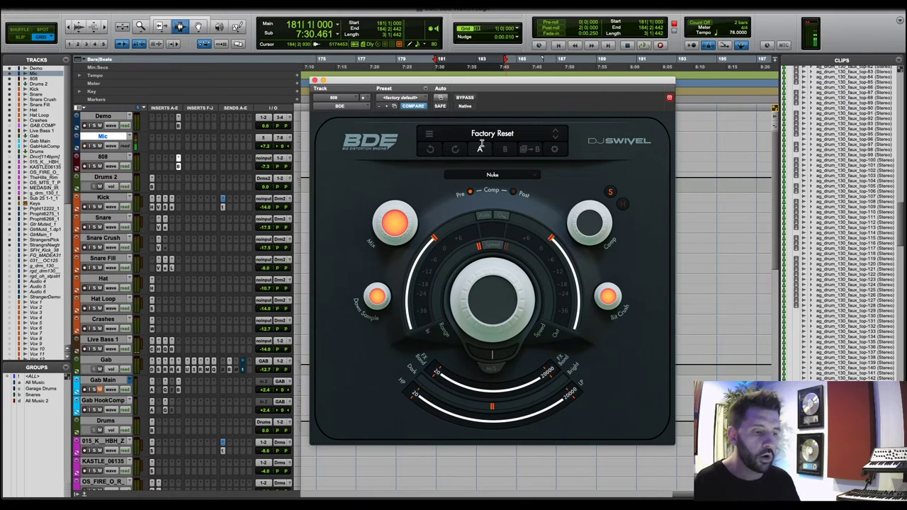
{"action": "left_click_drag", "start_coordinate": [446, 83], "coordinate": [213, 39]}
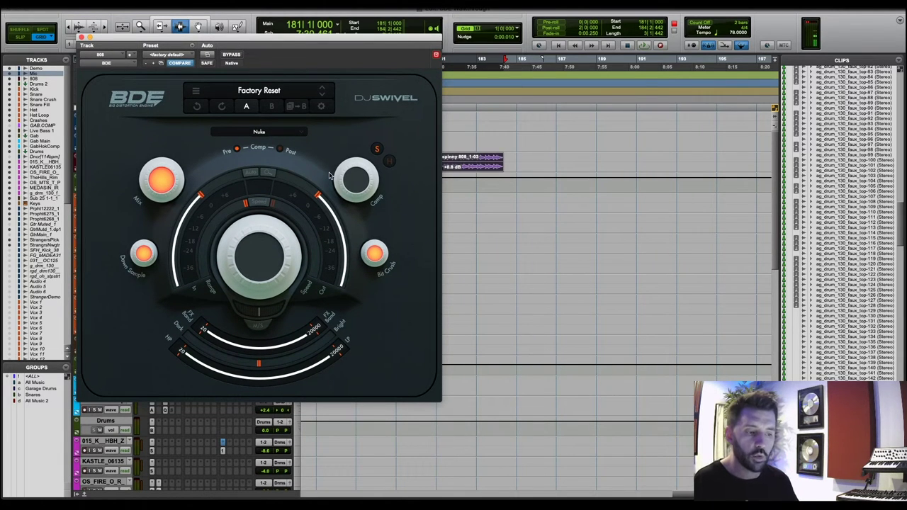
{"action": "mouse_move", "coordinate": [280, 40]}
{"action": "left_mouse_down"}
{"action": "mouse_move", "coordinate": [302, 52]}
{"action": "mouse_move", "coordinate": [280, 47]}
{"action": "left_mouse_up"}
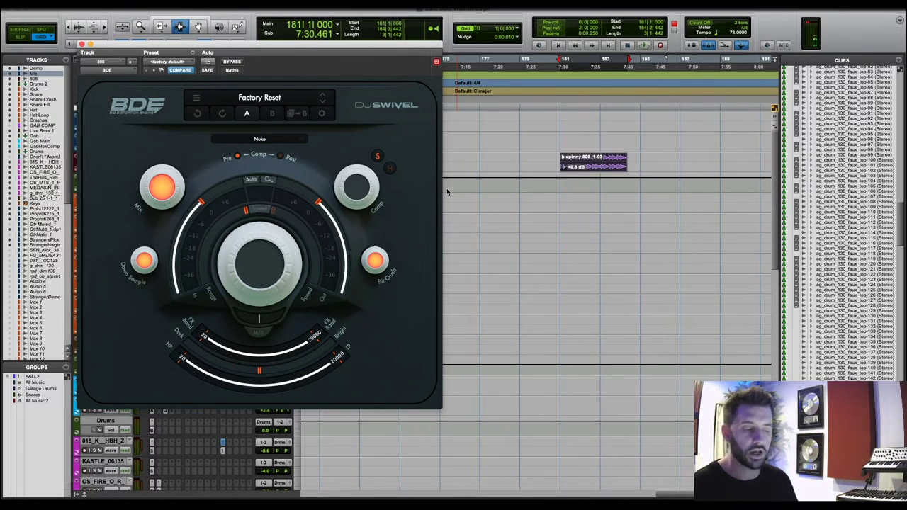
{"action": "key", "text": "space"}
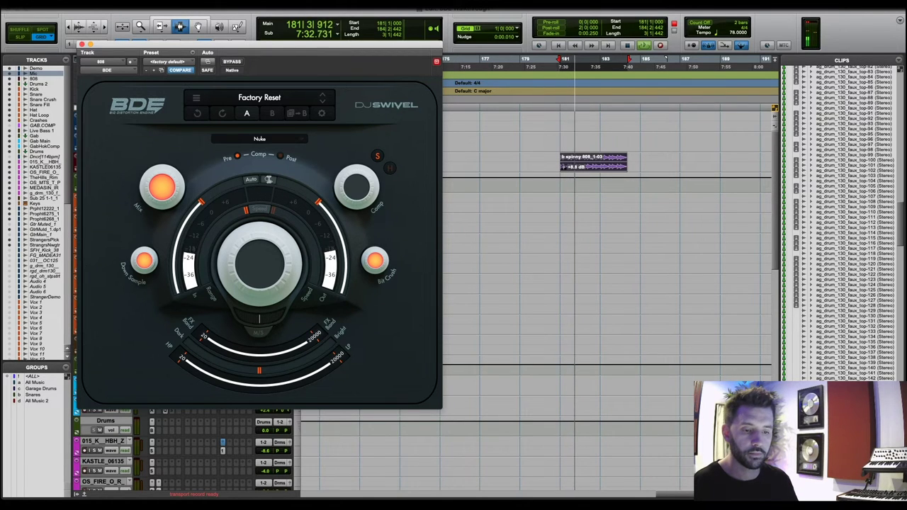
{"action": "key", "text": "space"}
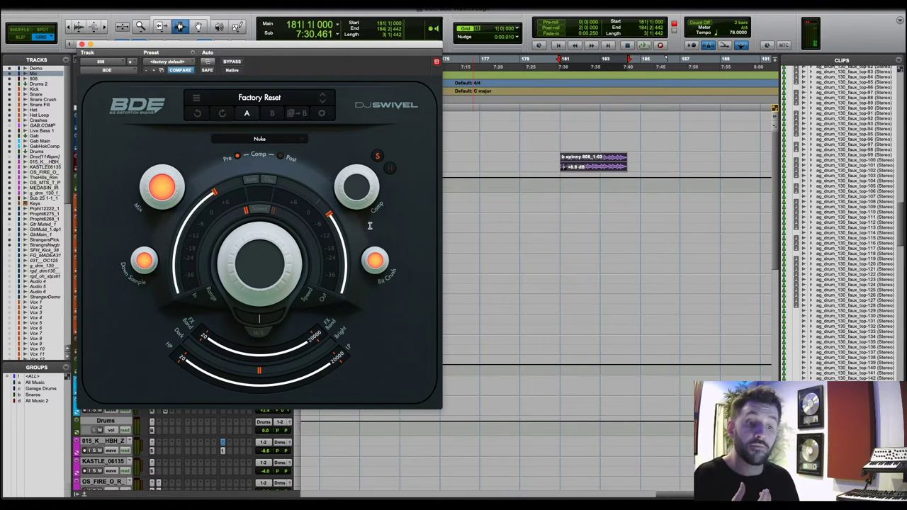
{"action": "mouse_move", "coordinate": [255, 271]}
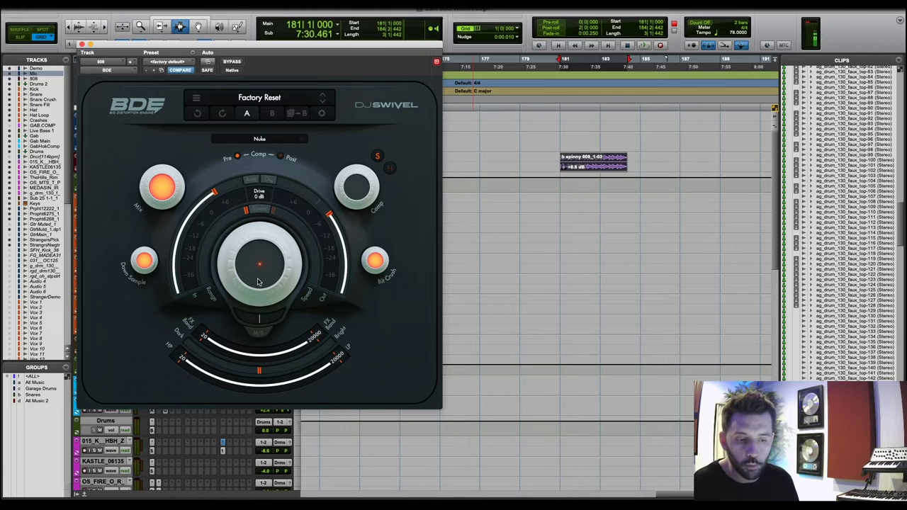
Nudge the 808's drive to 0.6 dB and duplicate the 808 clip twice along the track.
{"action": "left_click_drag", "start_coordinate": [258, 281], "coordinate": [258, 277]}
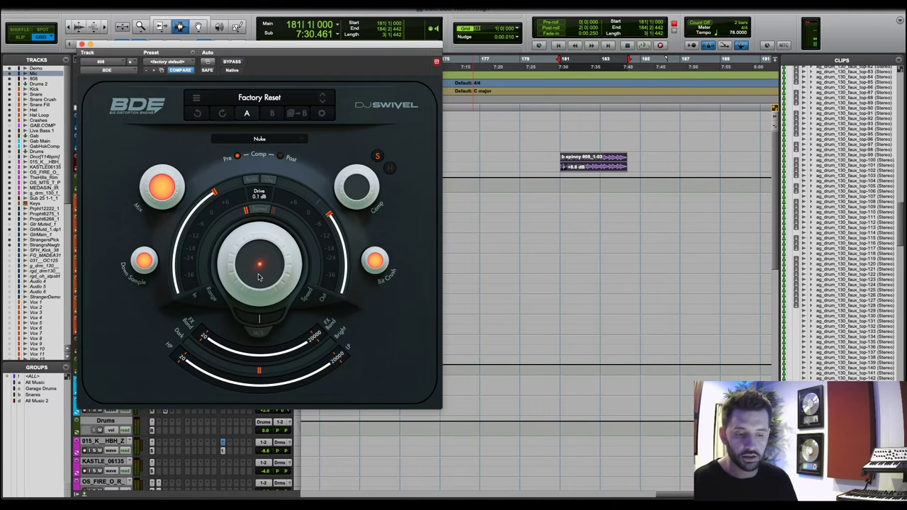
{"action": "left_click_drag", "start_coordinate": [260, 276], "coordinate": [207, 422]}
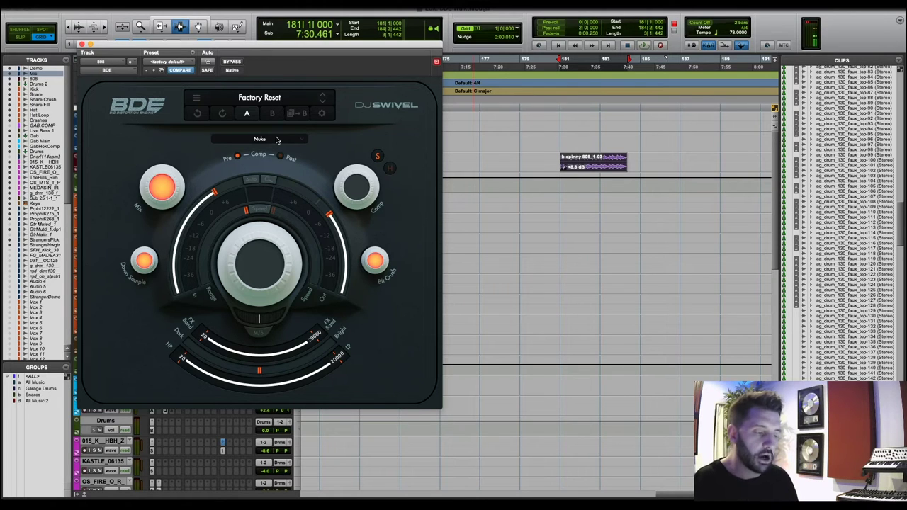
{"action": "key", "text": "super+d"}
{"action": "key", "text": "super+d"}
{"action": "key", "text": "super+d"}
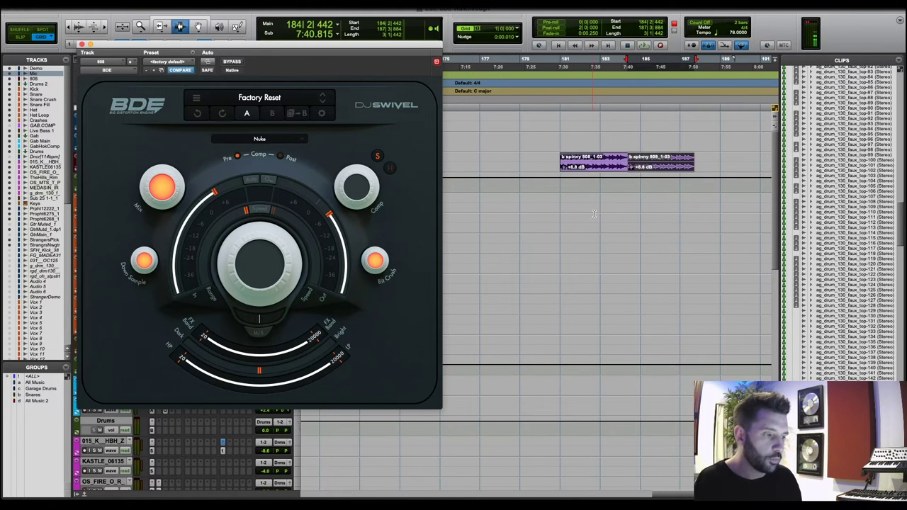
{"action": "key", "text": "super+d"}
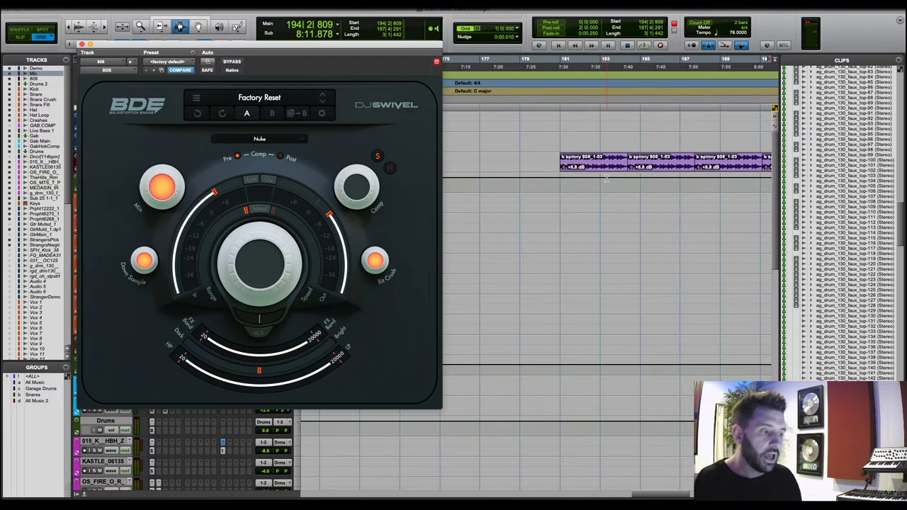
{"action": "left_click", "coordinate": [560, 164]}
{"action": "scroll", "coordinate": [578, 162], "scroll_direction": "right", "scroll_amount": 1}
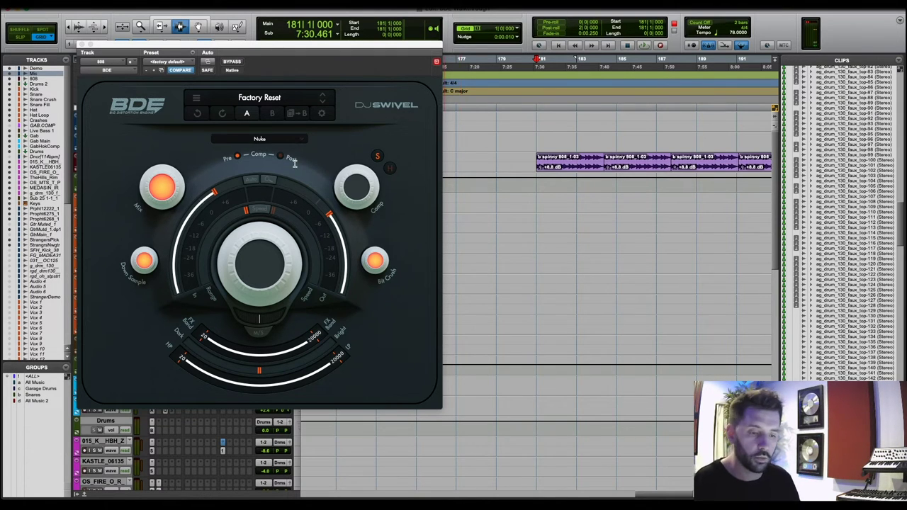
While the 808 plays, switch BDE to Napalm mode and settle the drive around 6.7 dB.
{"action": "key", "text": "space"}
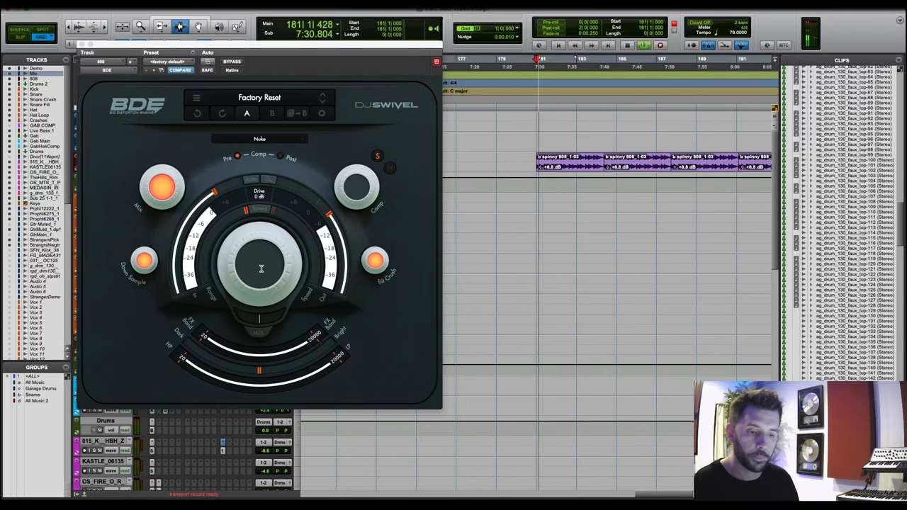
{"action": "left_click_drag", "start_coordinate": [260, 225], "coordinate": [260, 176]}
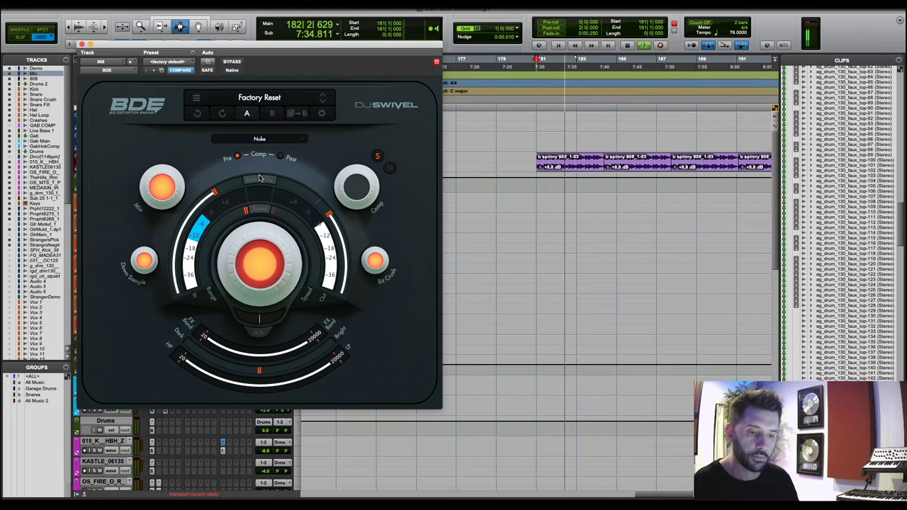
{"action": "left_click", "coordinate": [257, 138]}
{"action": "left_click", "coordinate": [255, 161]}
{"action": "left_click_drag", "start_coordinate": [259, 216], "coordinate": [272, 245]}
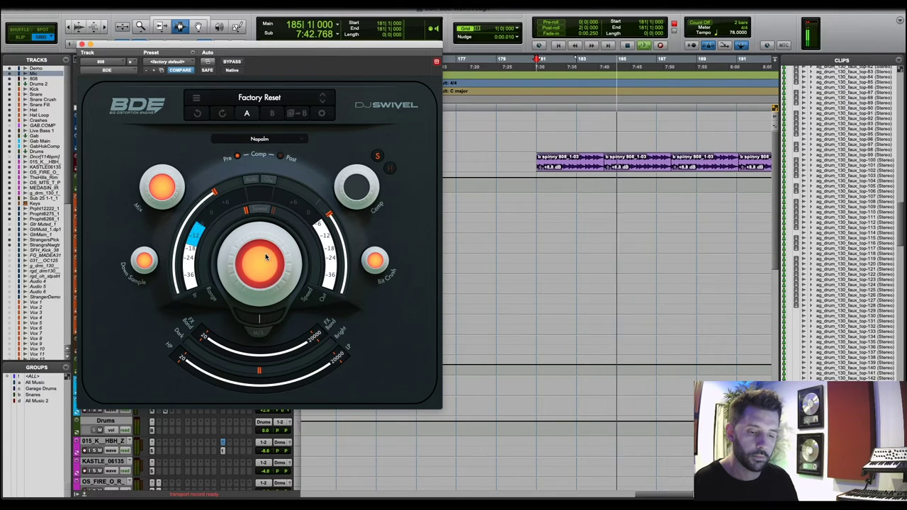
Audition Mortar, Grenade and Molotov, ending on Cherry Bomb with drive lowered from 40 to 26.3 dB.
{"action": "left_click", "coordinate": [258, 139]}
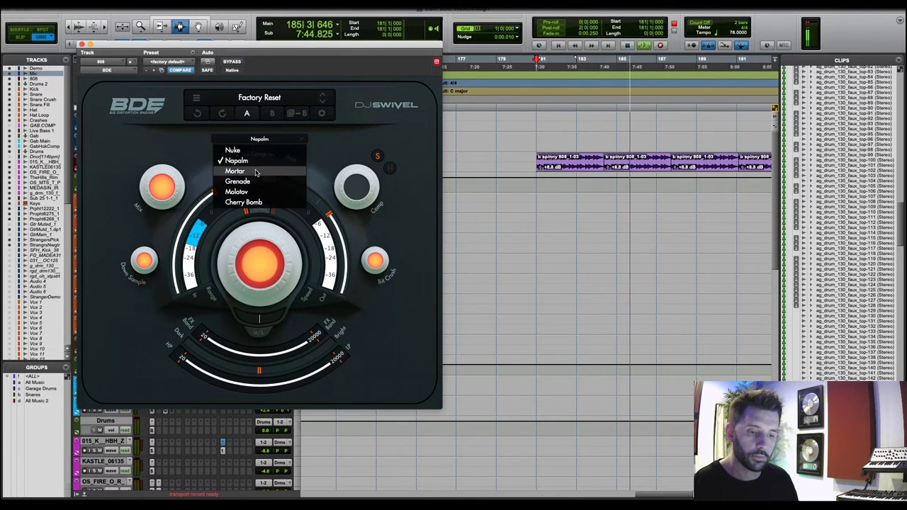
{"action": "left_click", "coordinate": [255, 170]}
{"action": "left_click", "coordinate": [259, 139]}
{"action": "left_click", "coordinate": [253, 183]}
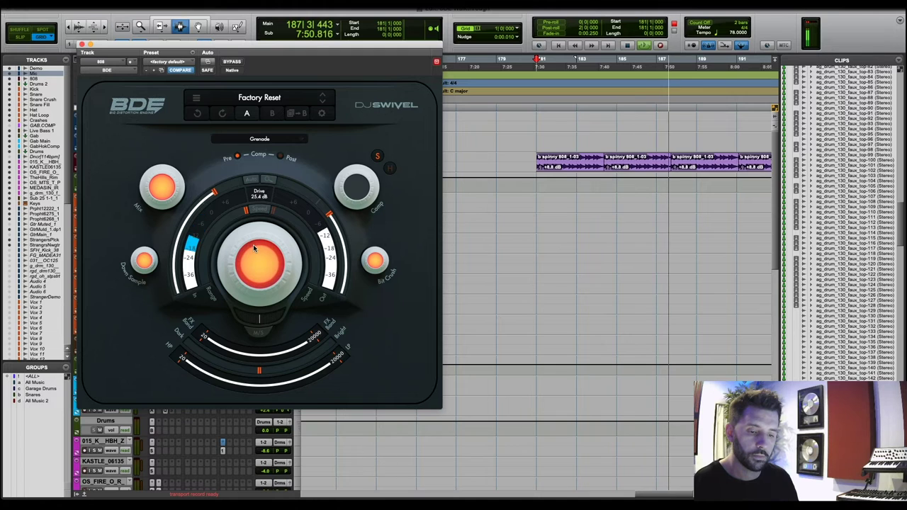
{"action": "left_click", "coordinate": [259, 139]}
{"action": "left_click", "coordinate": [254, 193]}
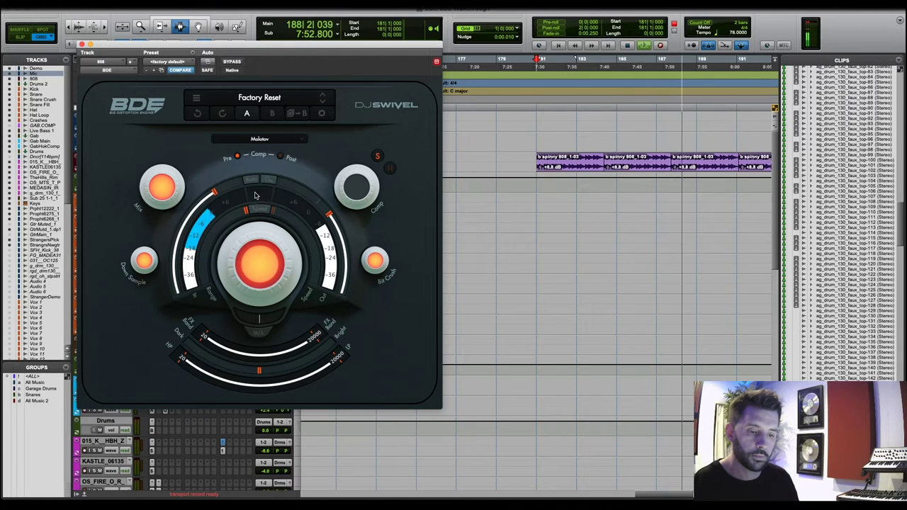
{"action": "left_click", "coordinate": [260, 139]}
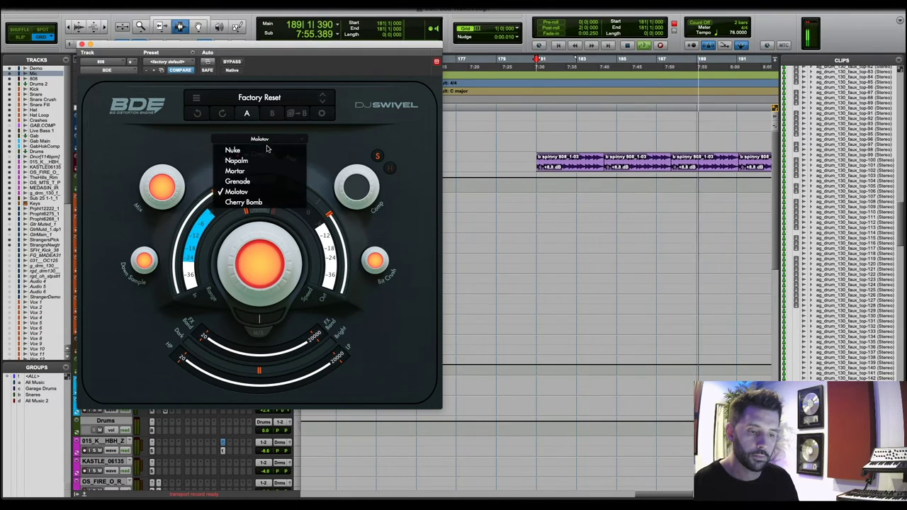
{"action": "left_click", "coordinate": [261, 204]}
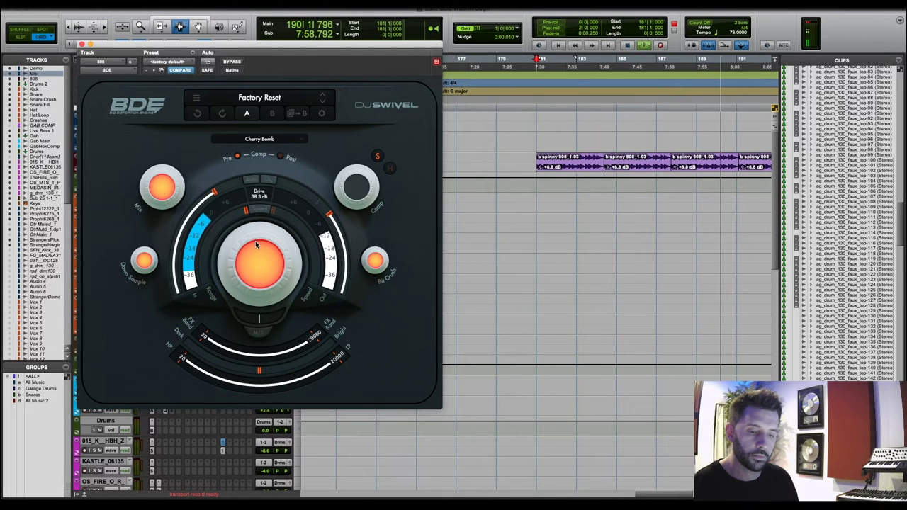
{"action": "mouse_move", "coordinate": [255, 241]}
{"action": "left_mouse_down"}
{"action": "mouse_move", "coordinate": [252, 268]}
{"action": "mouse_move", "coordinate": [253, 245]}
{"action": "left_mouse_up"}
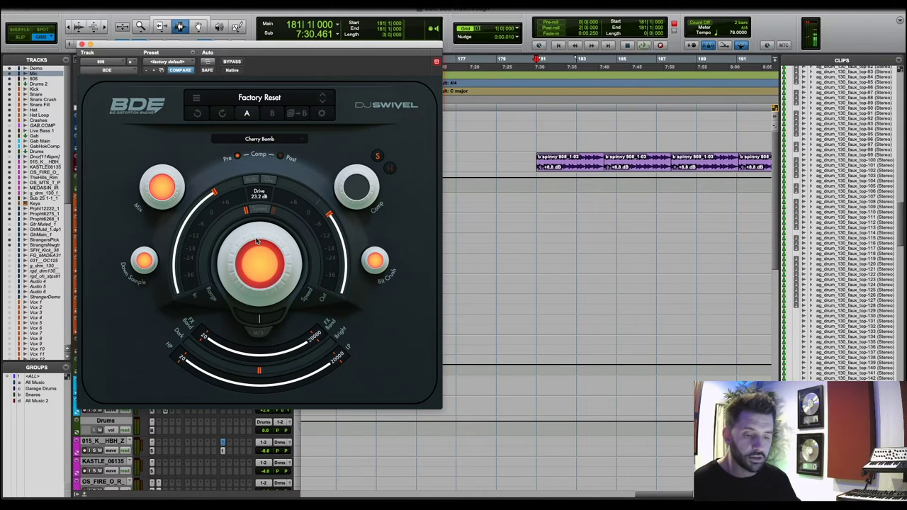
Switch the 808's BDE to Grenade and raise the drive to about 20 dB during playback.
{"action": "left_click", "coordinate": [261, 140]}
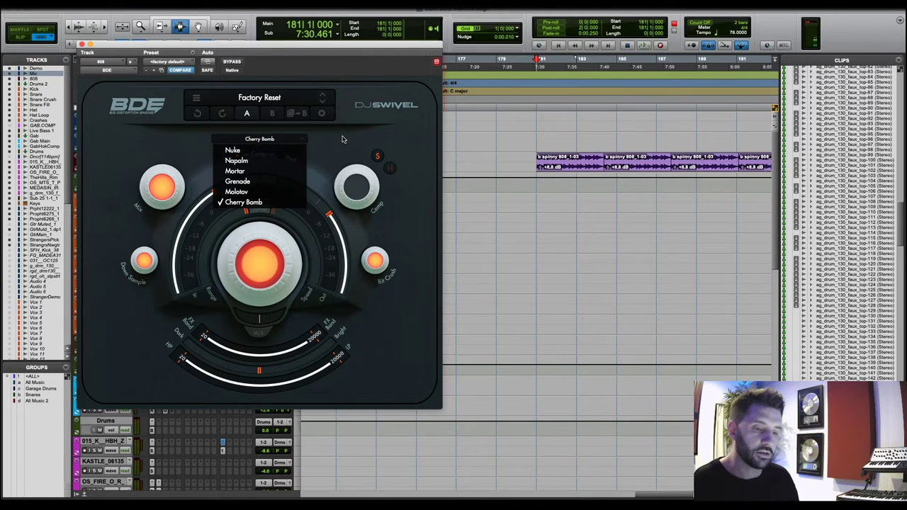
{"action": "left_click", "coordinate": [244, 182]}
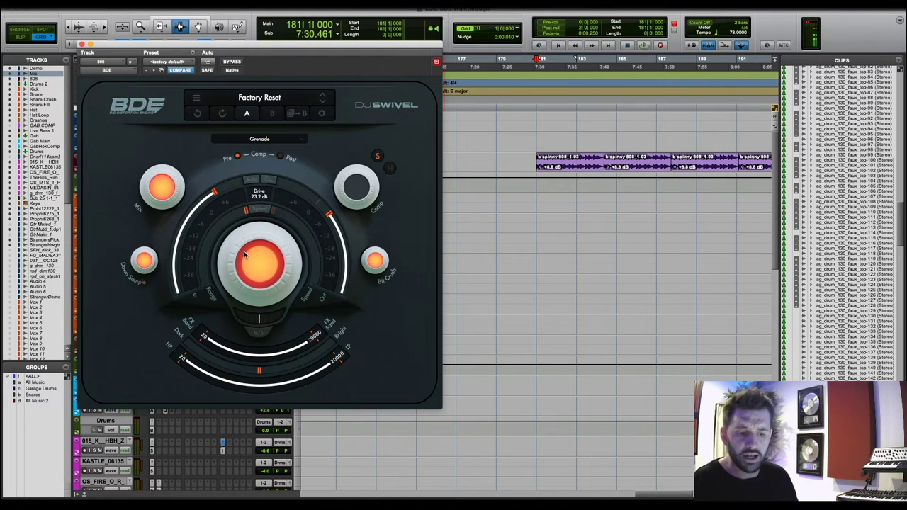
{"action": "key", "text": "space"}
{"action": "left_click_drag", "start_coordinate": [250, 263], "coordinate": [248, 244]}
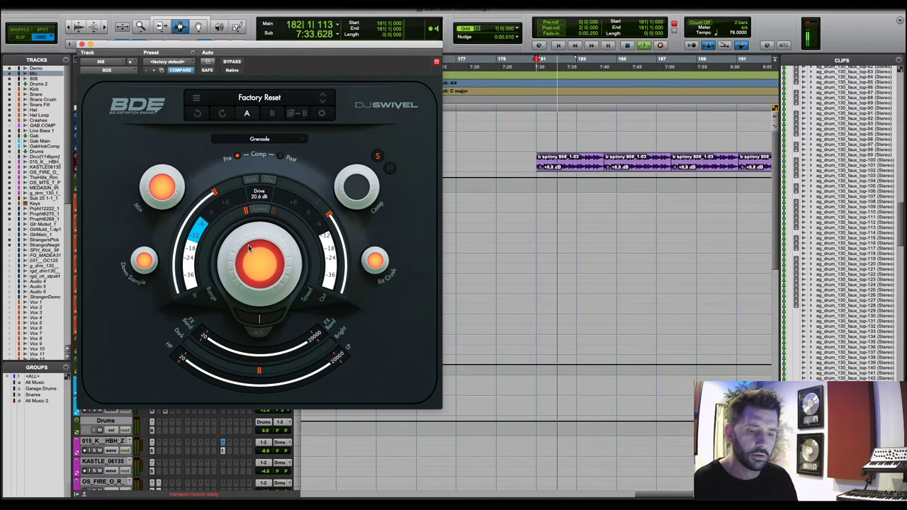
{"action": "key", "text": "space"}
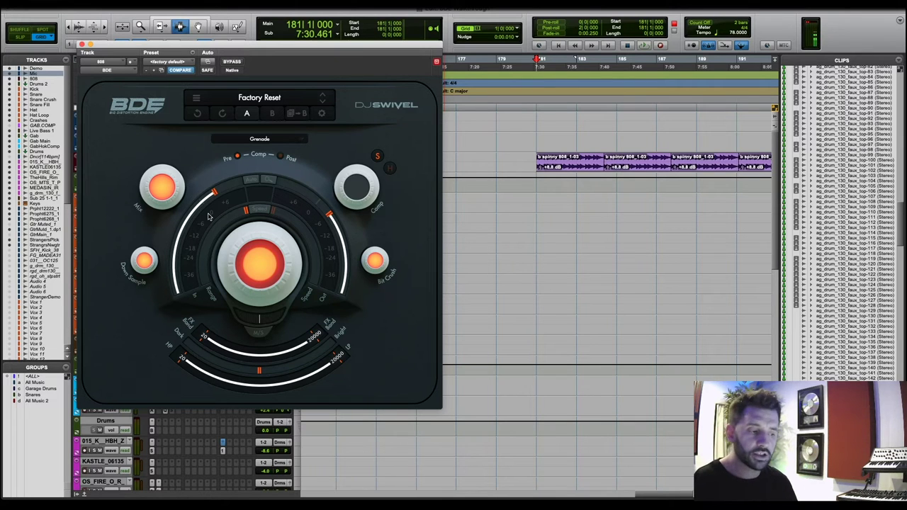
Lower BDE's Range on the 808 to -26.3 dB and begin raising the high-pass filter.
{"action": "mouse_move", "coordinate": [248, 211]}
{"action": "left_mouse_down"}
{"action": "mouse_move", "coordinate": [217, 237]}
{"action": "mouse_move", "coordinate": [264, 205]}
{"action": "left_mouse_up"}
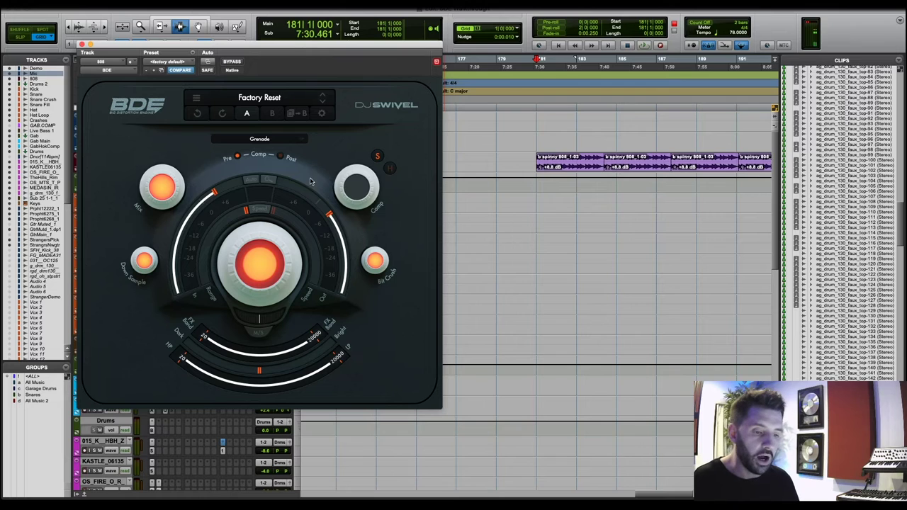
{"action": "left_click", "coordinate": [536, 161]}
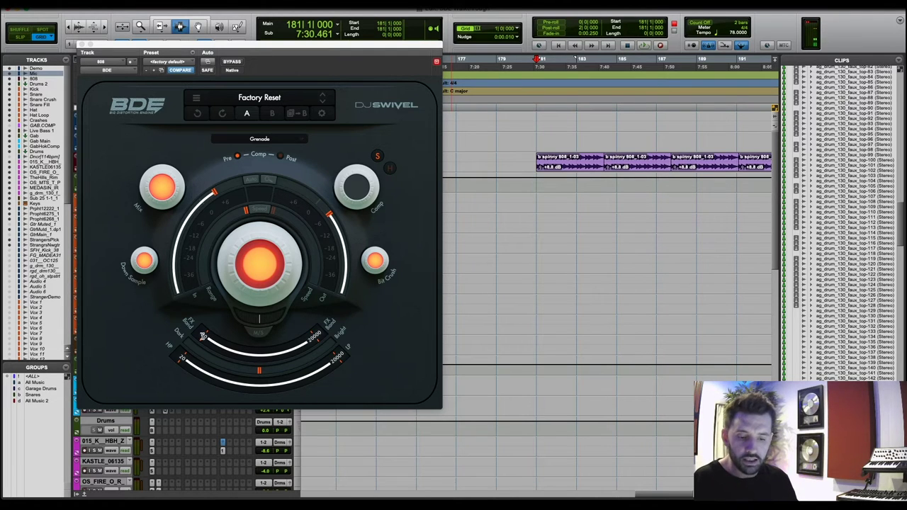
{"action": "left_click", "coordinate": [204, 336]}
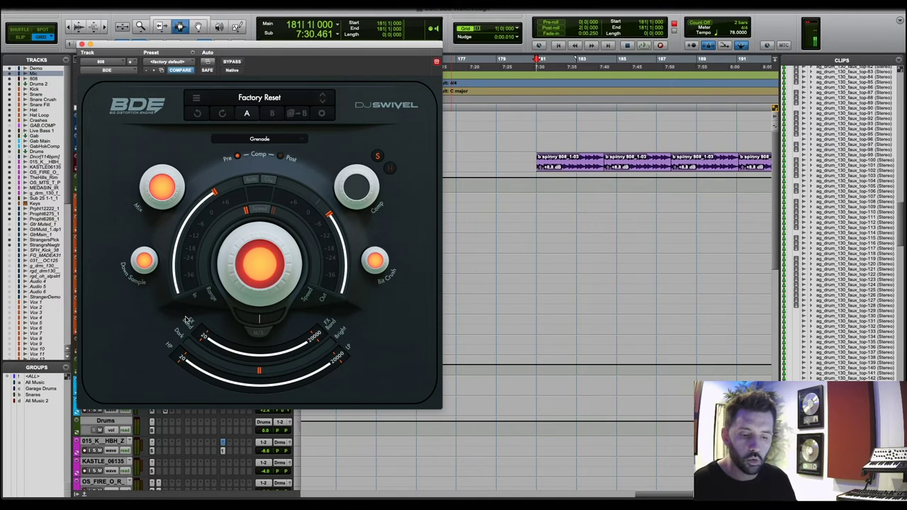
{"action": "left_click_drag", "start_coordinate": [203, 339], "coordinate": [192, 323]}
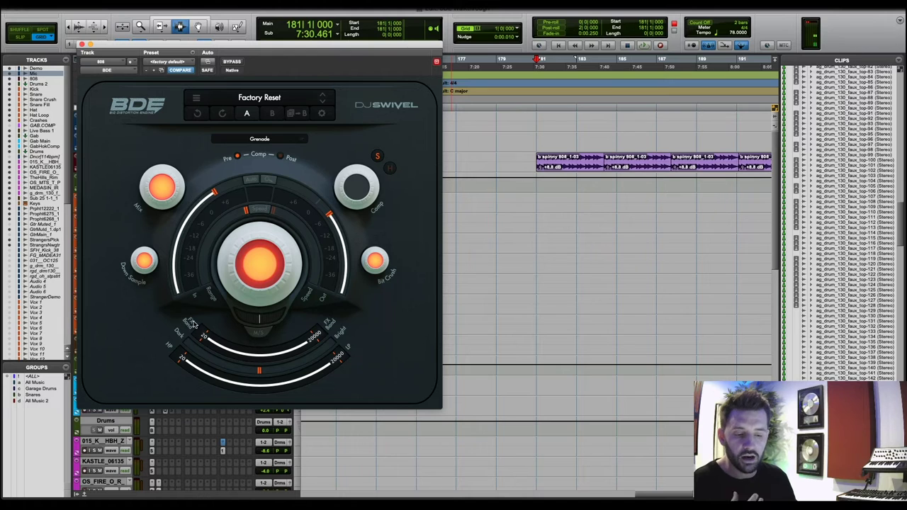
While playing, narrow the FX band to 308–11195 Hz, low-pass to 5888 Hz, Color to -37.8%.
{"action": "mouse_move", "coordinate": [247, 284]}
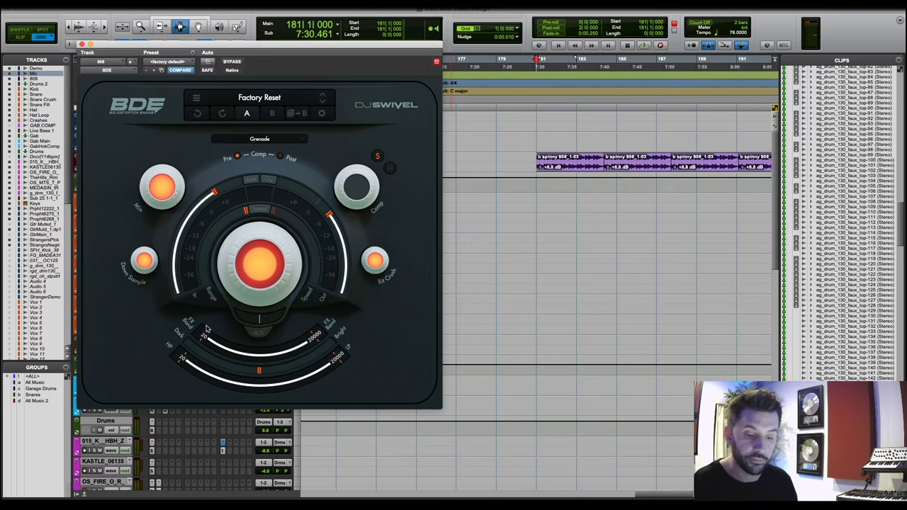
{"action": "key", "text": "space"}
{"action": "left_click_drag", "start_coordinate": [207, 331], "coordinate": [264, 348]}
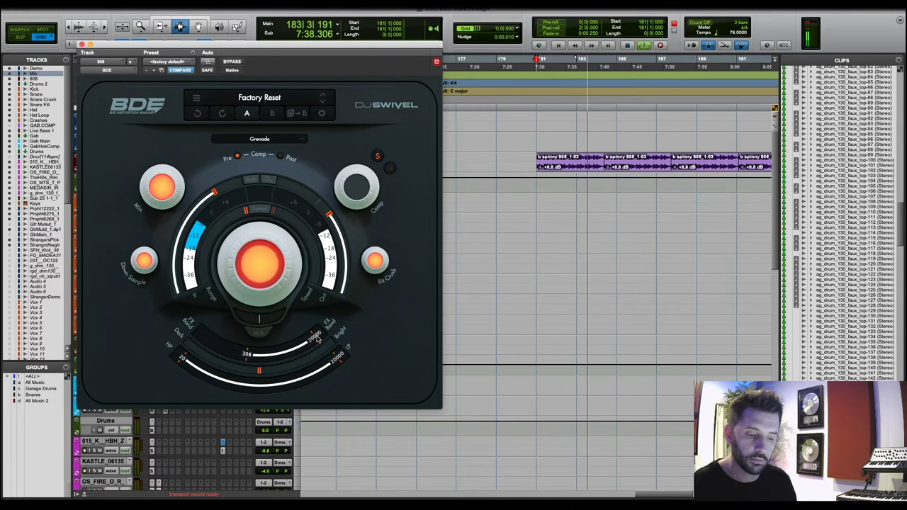
{"action": "left_click_drag", "start_coordinate": [314, 338], "coordinate": [318, 374]}
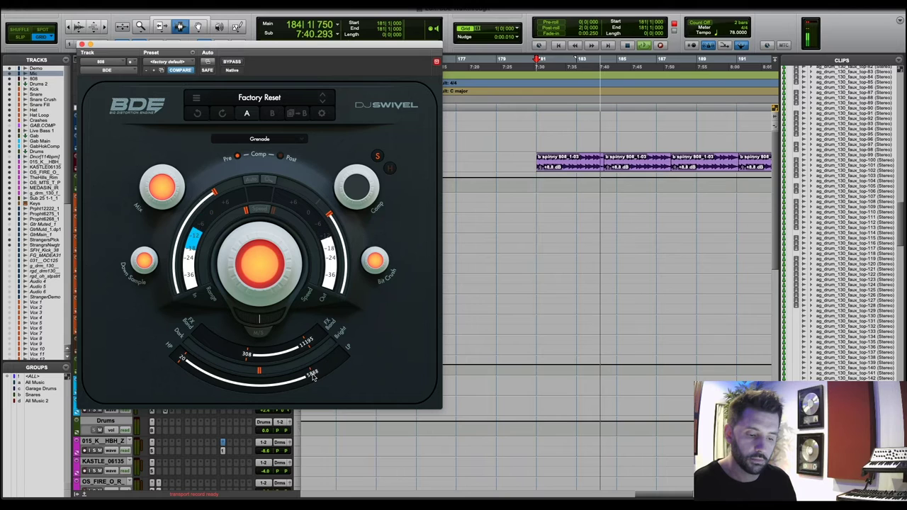
{"action": "left_click_drag", "start_coordinate": [260, 371], "coordinate": [230, 368]}
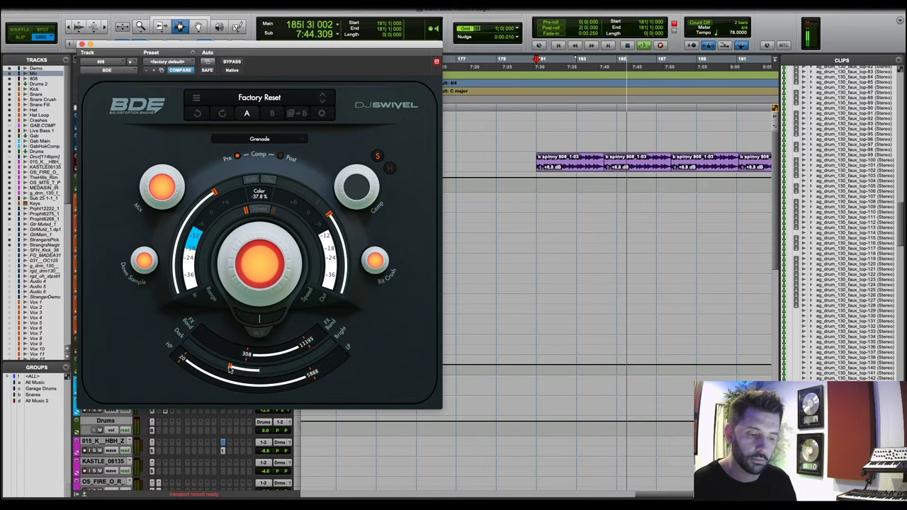
Add 28% compression to the 808's BDE and compare it bypassed versus active twice.
{"action": "mouse_move", "coordinate": [364, 203]}
{"action": "left_click_drag", "start_coordinate": [364, 202], "coordinate": [359, 151]}
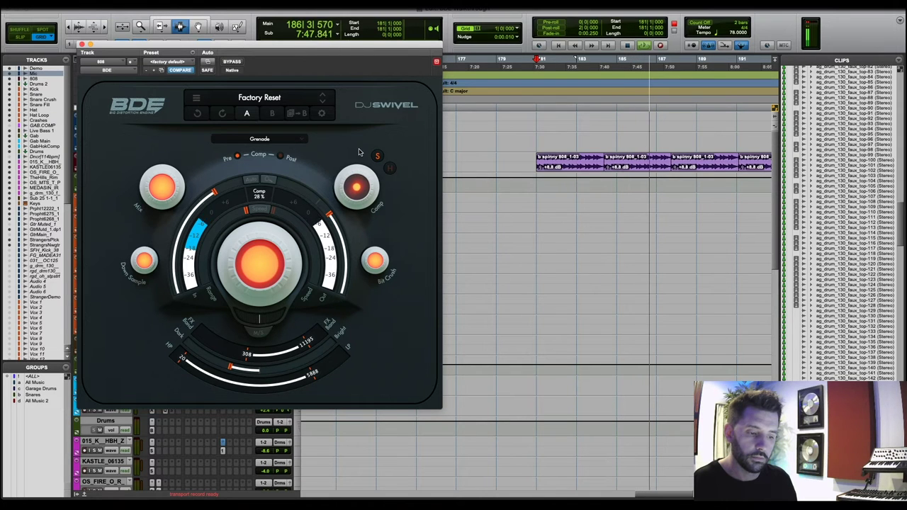
{"action": "left_click", "coordinate": [232, 63]}
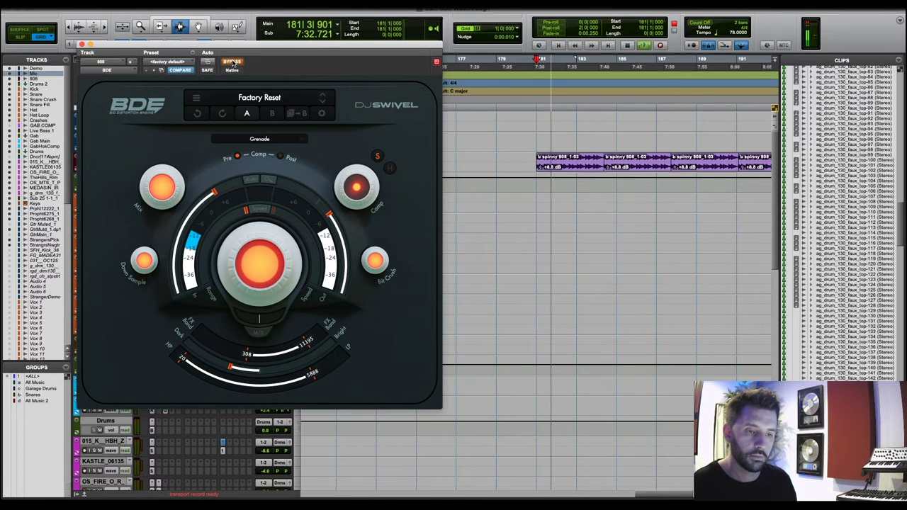
{"action": "left_click", "coordinate": [233, 62]}
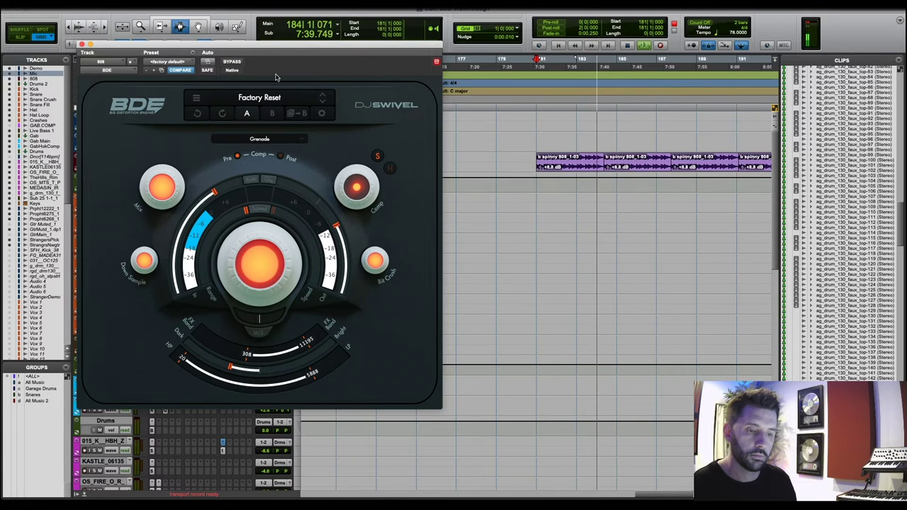
{"action": "left_click", "coordinate": [231, 63]}
{"action": "left_click", "coordinate": [231, 62]}
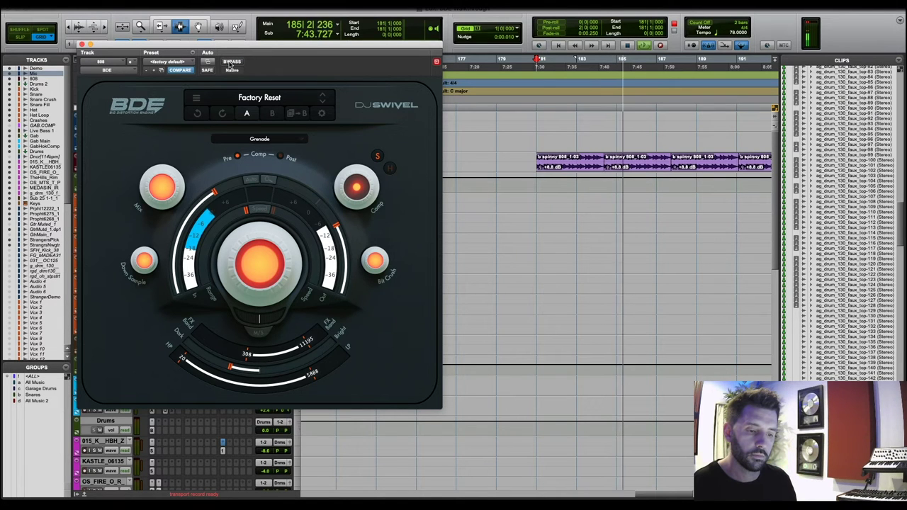
Blend the wet mix to 60%, stop playback, and review the Mix, Comp and Bit Crush values.
{"action": "mouse_move", "coordinate": [163, 183]}
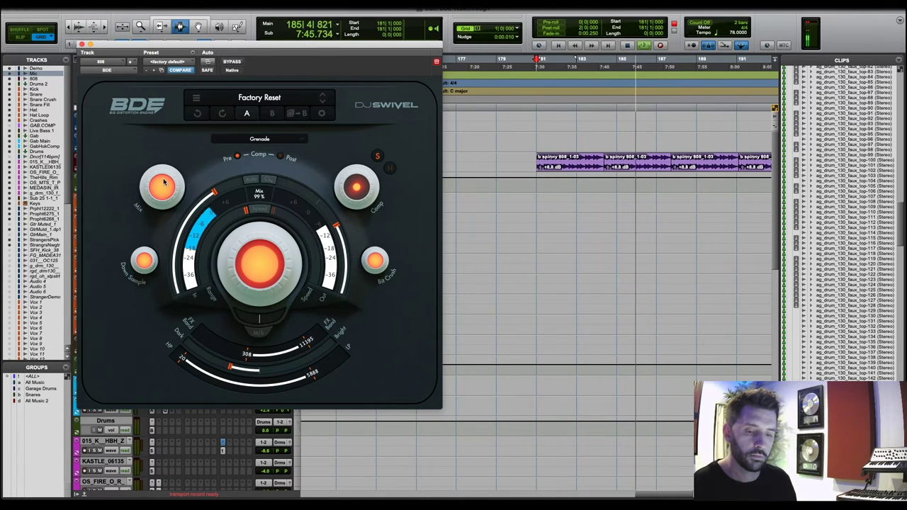
{"action": "left_click_drag", "start_coordinate": [163, 182], "coordinate": [182, 273]}
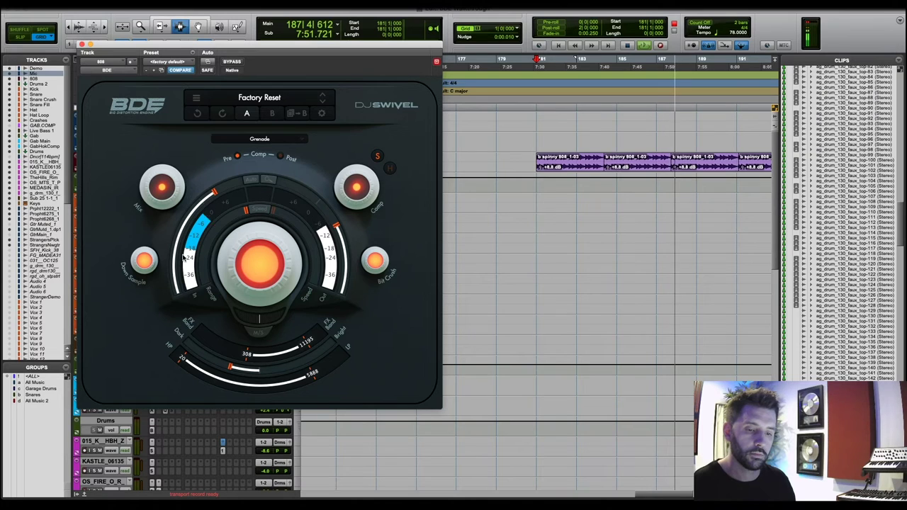
{"action": "mouse_move", "coordinate": [175, 206]}
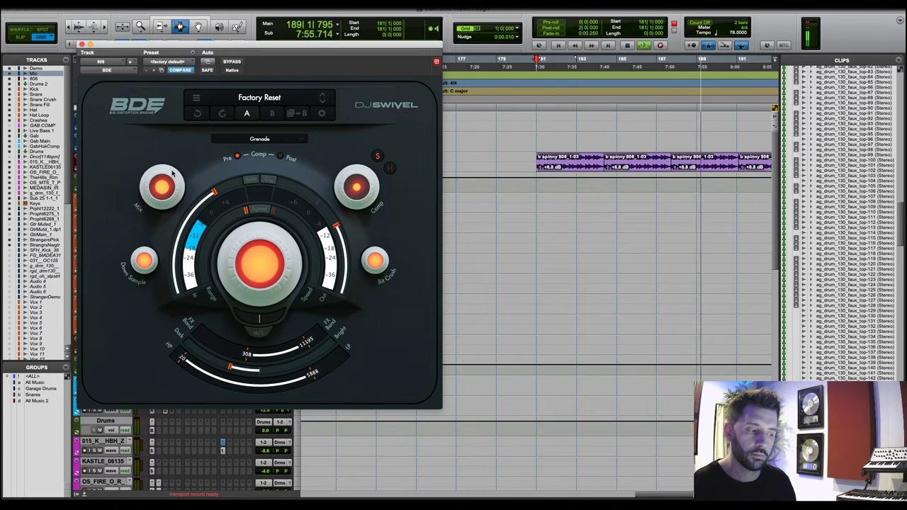
{"action": "key", "text": "space"}
{"action": "mouse_move", "coordinate": [161, 187]}
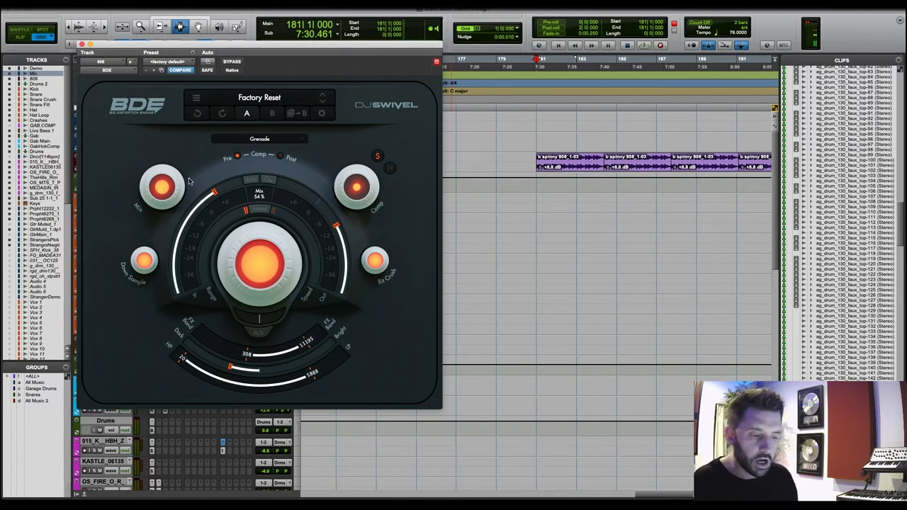
{"action": "mouse_move", "coordinate": [366, 192]}
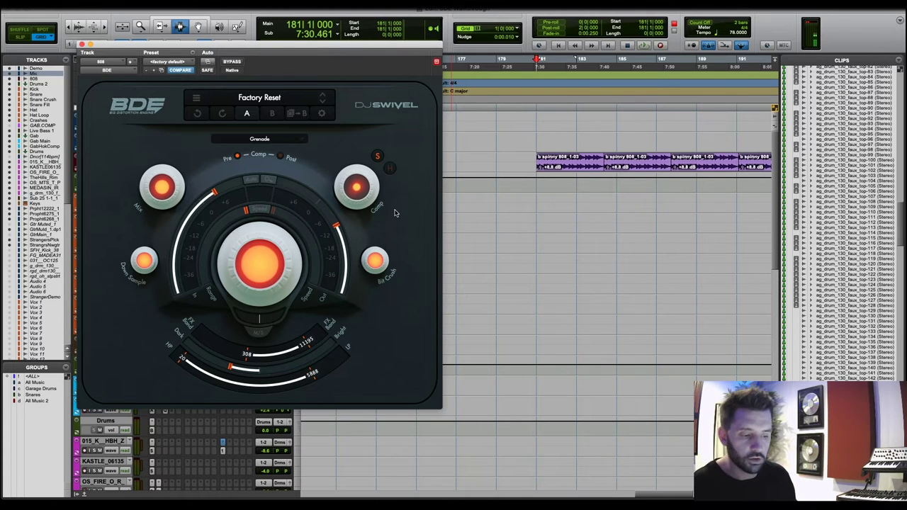
{"action": "mouse_move", "coordinate": [376, 259]}
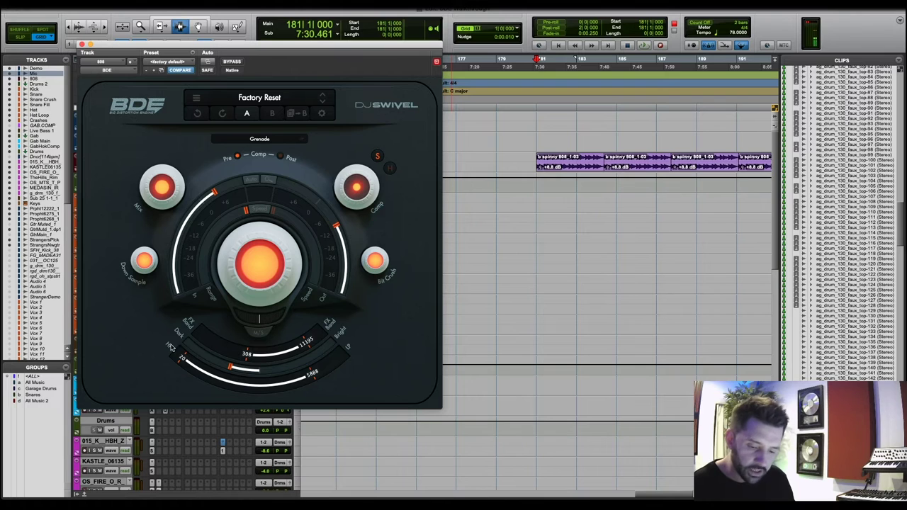
{"action": "mouse_move", "coordinate": [232, 370]}
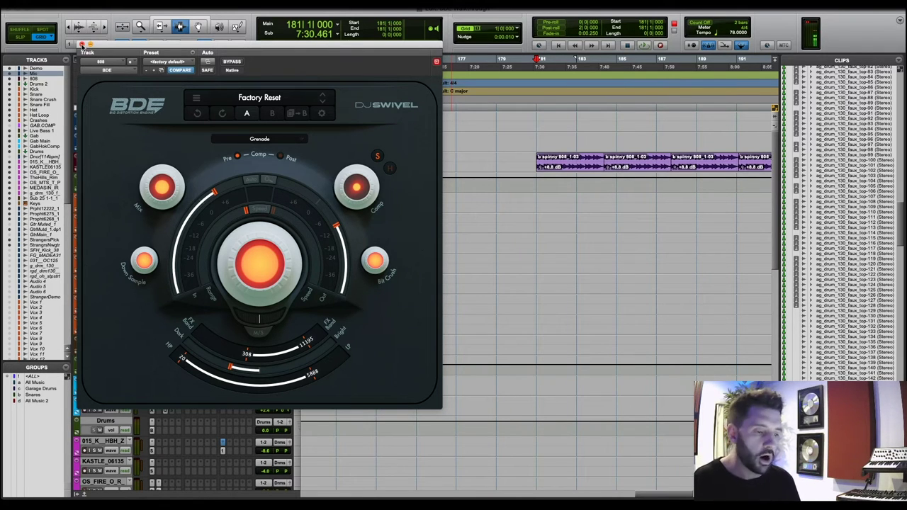
Close BDE, select bars 109–117 from Hat Loop up to Kick, and open BDE on Drums 2.
{"action": "left_click", "coordinate": [81, 45]}
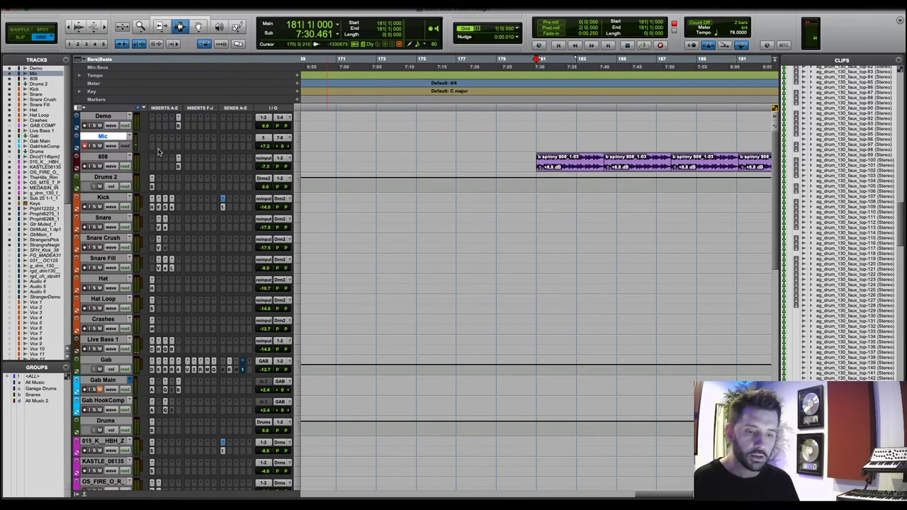
{"action": "scroll", "coordinate": [434, 225], "scroll_direction": "left", "scroll_amount": 15}
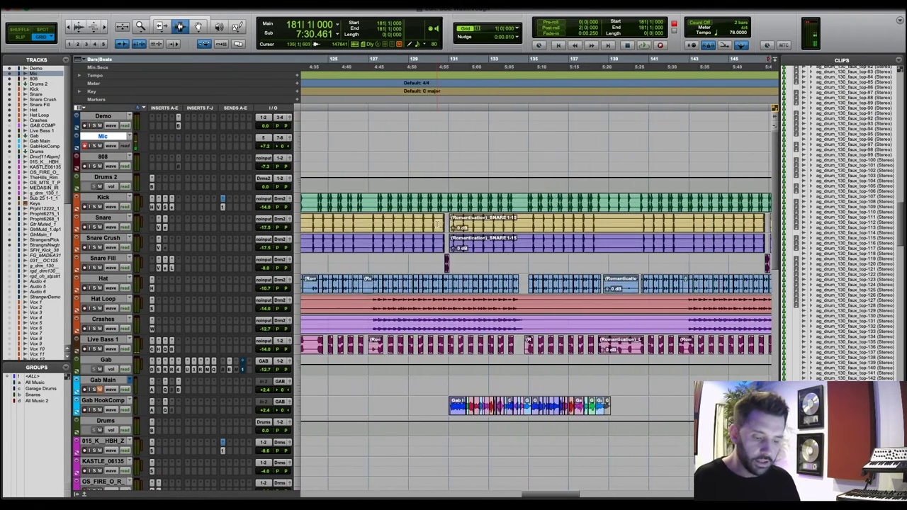
{"action": "key", "text": "r"}
{"action": "key", "text": "r"}
{"action": "key", "text": "r"}
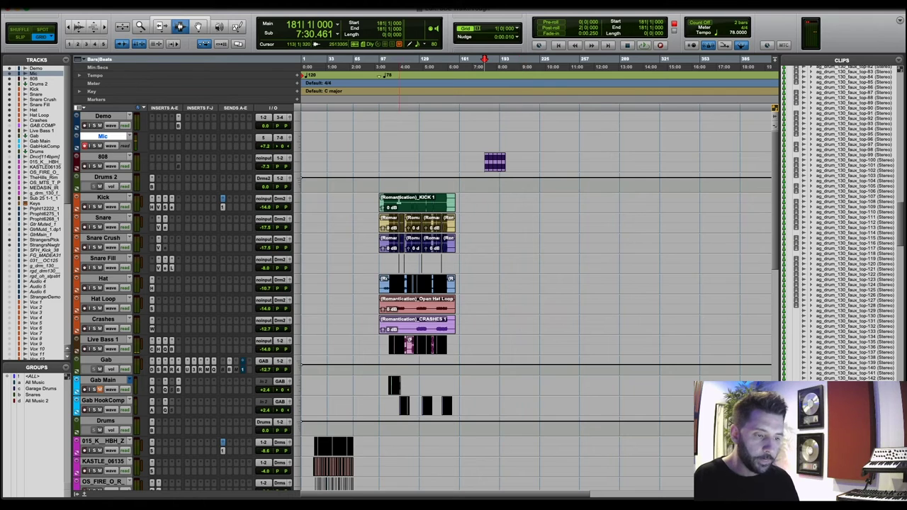
{"action": "key", "text": "t"}
{"action": "key", "text": "t"}
{"action": "key", "text": "t"}
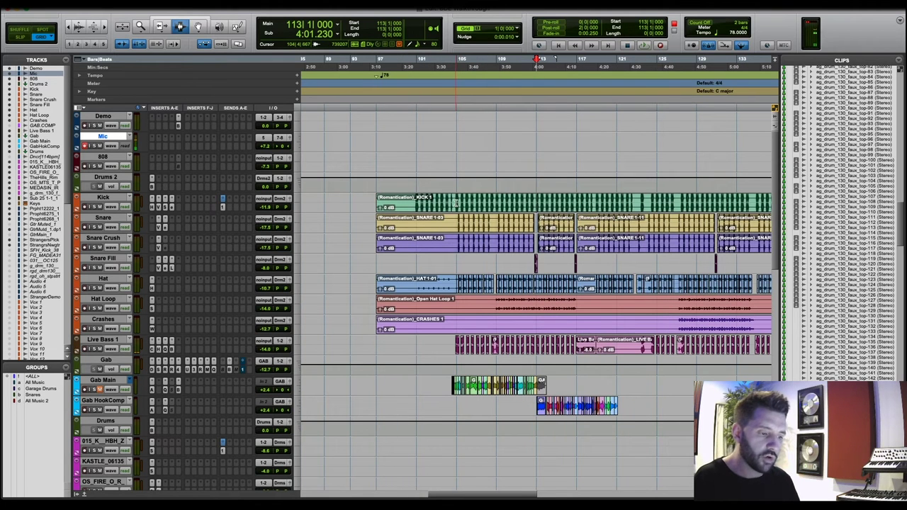
{"action": "left_click", "coordinate": [462, 256]}
{"action": "left_click_drag", "start_coordinate": [471, 256], "coordinate": [578, 351]}
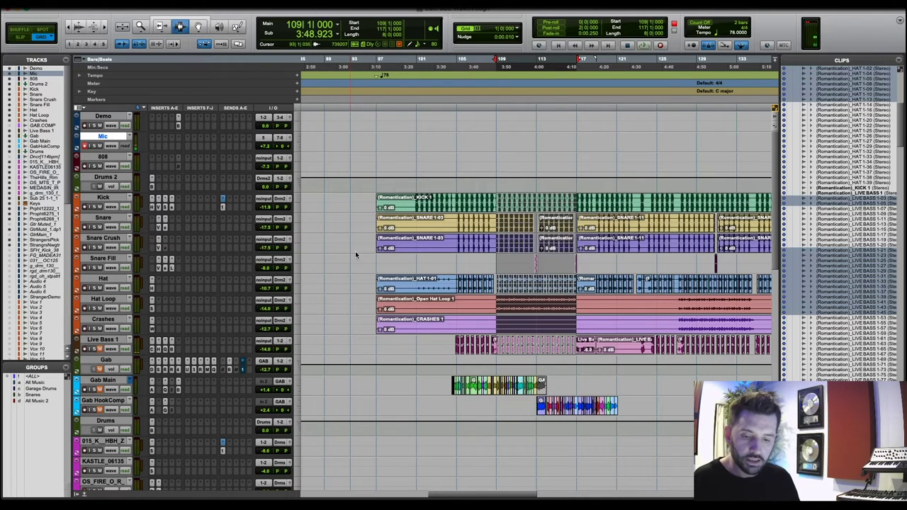
{"action": "left_click_drag", "start_coordinate": [498, 306], "coordinate": [576, 204]}
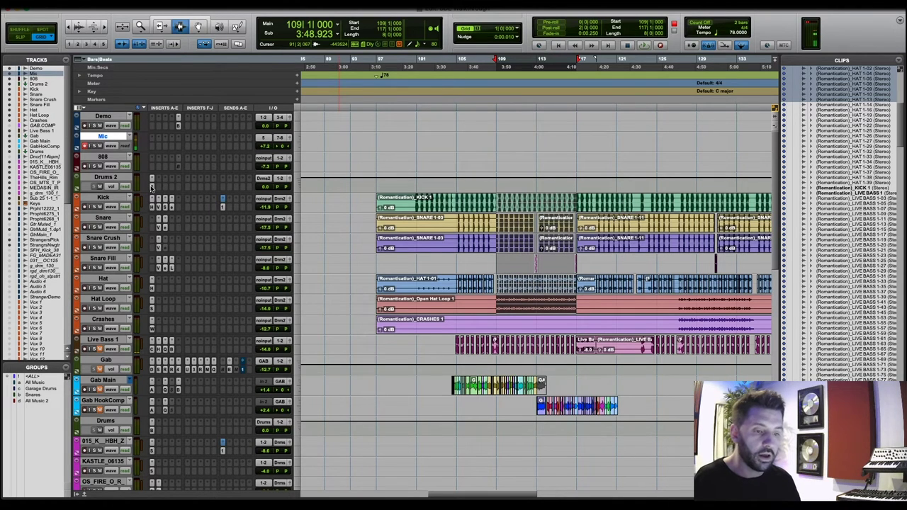
{"action": "left_click", "coordinate": [151, 186]}
{"action": "left_click_drag", "start_coordinate": [209, 47], "coordinate": [226, 44]}
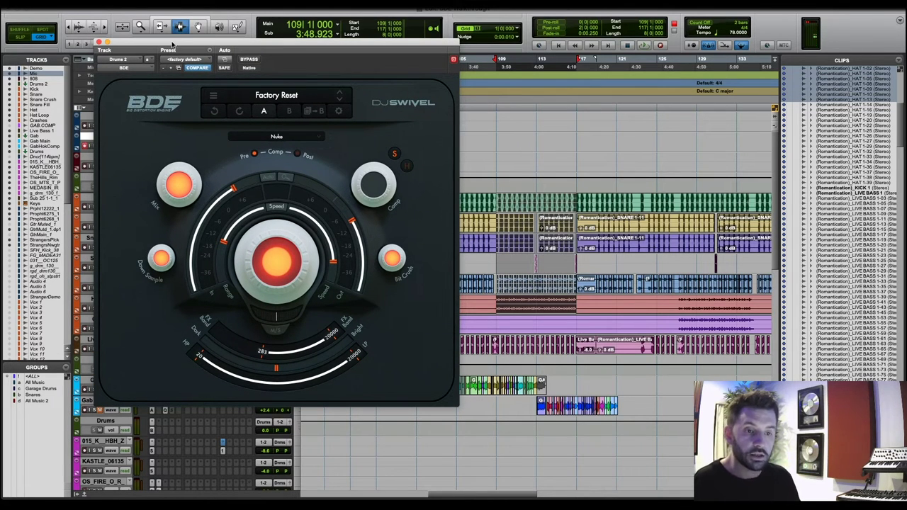
{"action": "left_click_drag", "start_coordinate": [171, 45], "coordinate": [184, 48]}
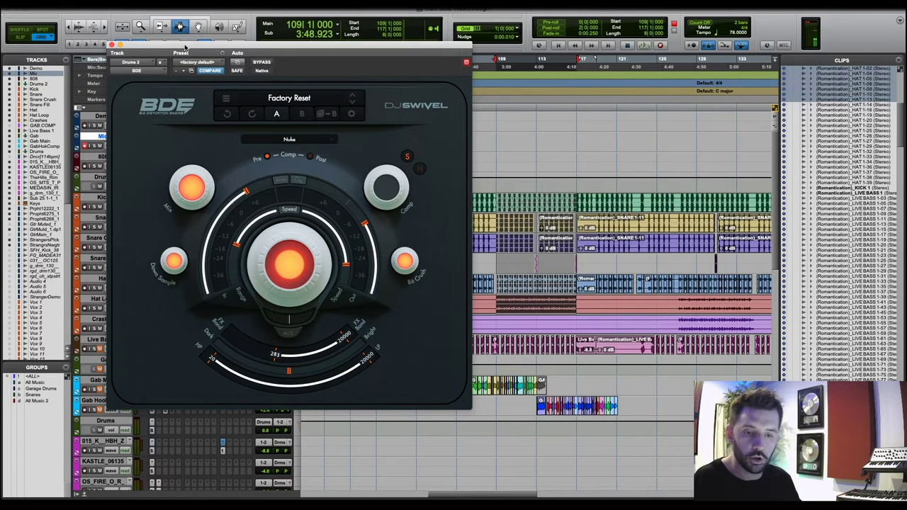
{"action": "key", "text": "space"}
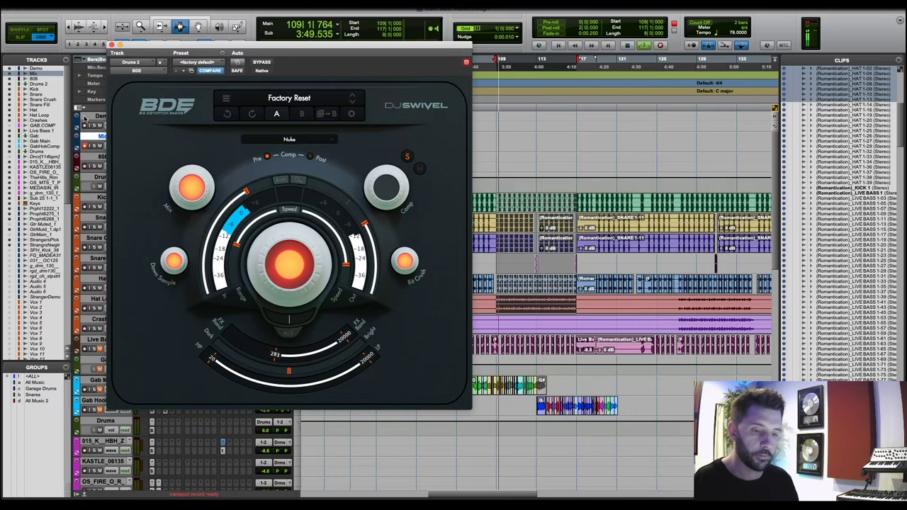
{"action": "mouse_move", "coordinate": [201, 196]}
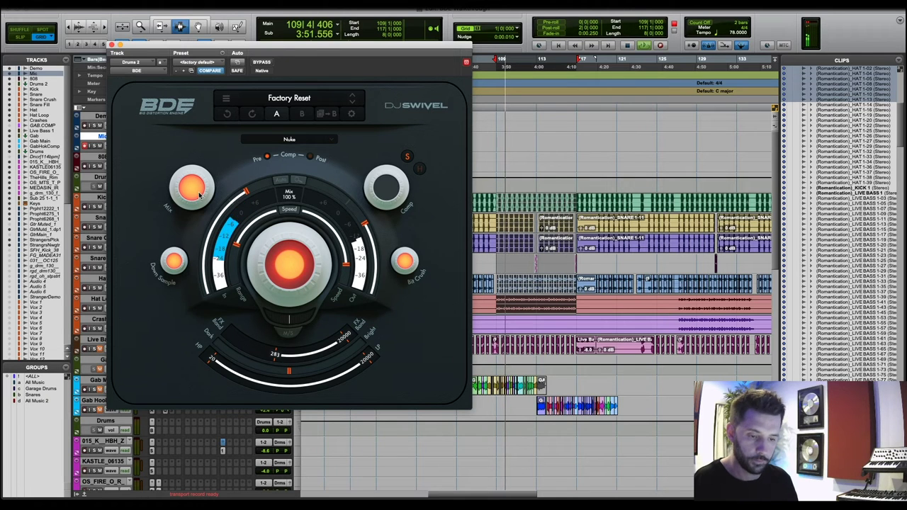
{"action": "key", "text": "space"}
{"action": "left_click", "coordinate": [262, 62]}
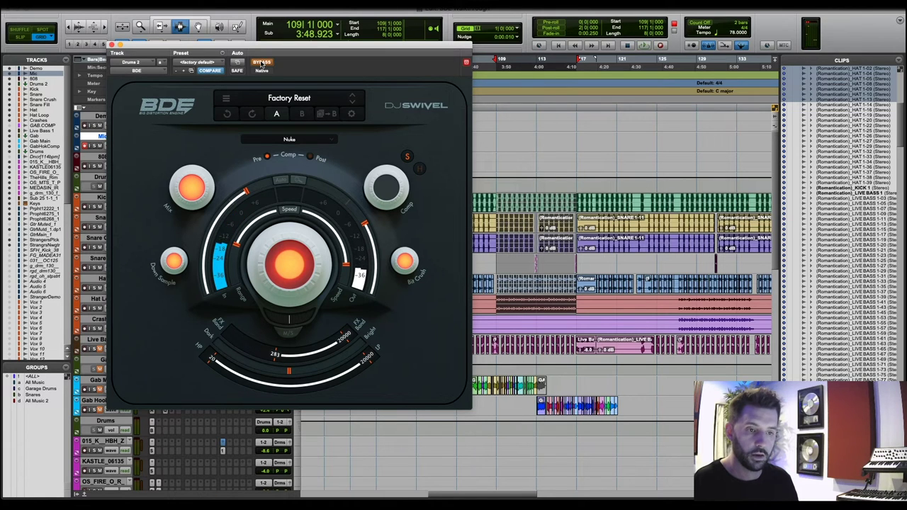
{"action": "key", "text": "space"}
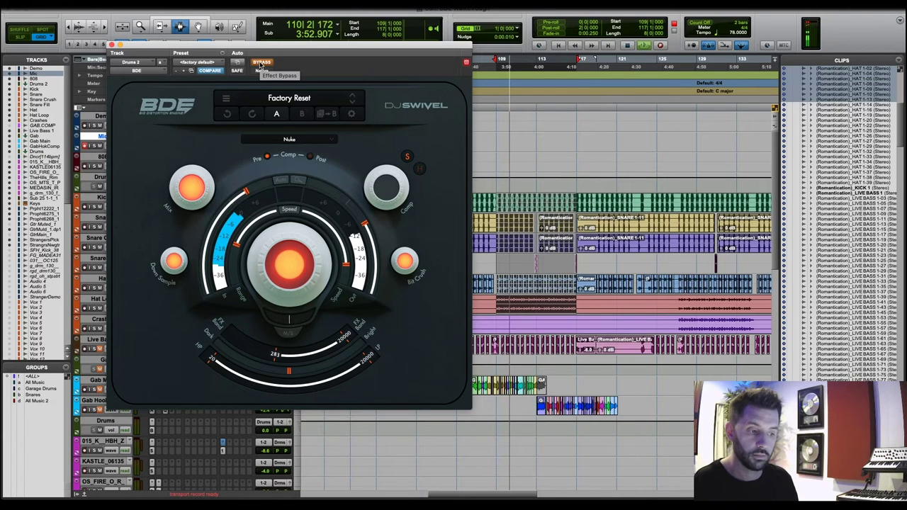
{"action": "left_click", "coordinate": [261, 63]}
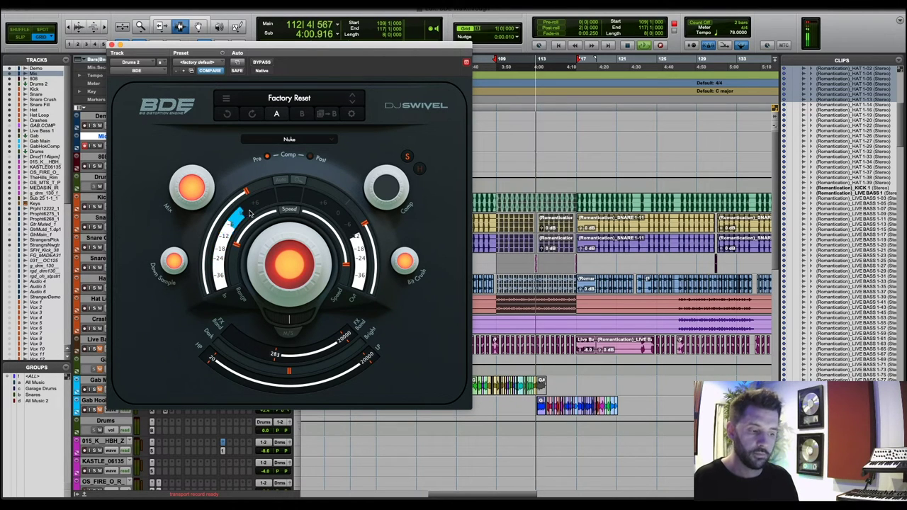
{"action": "key", "text": "space"}
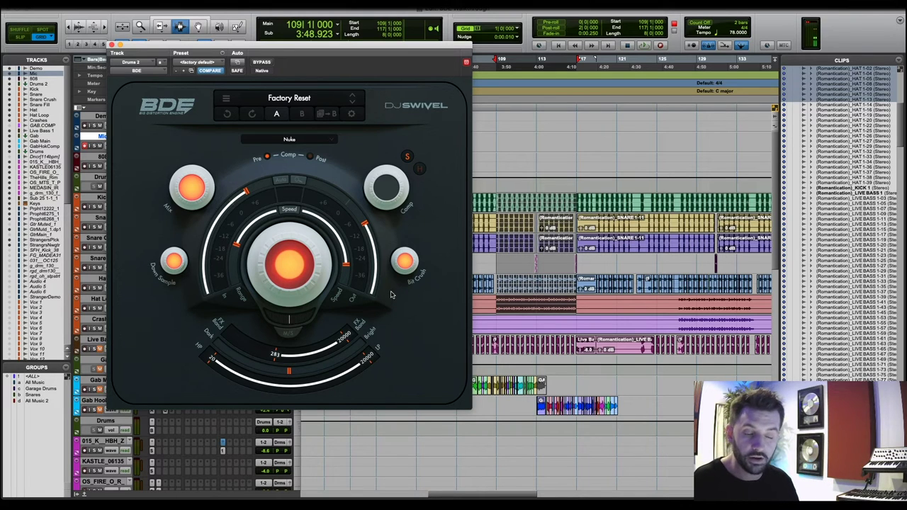
Audition the drum bus Range at -26, -64 and 0 dB, settling at about -49.9 dB.
{"action": "mouse_move", "coordinate": [235, 243]}
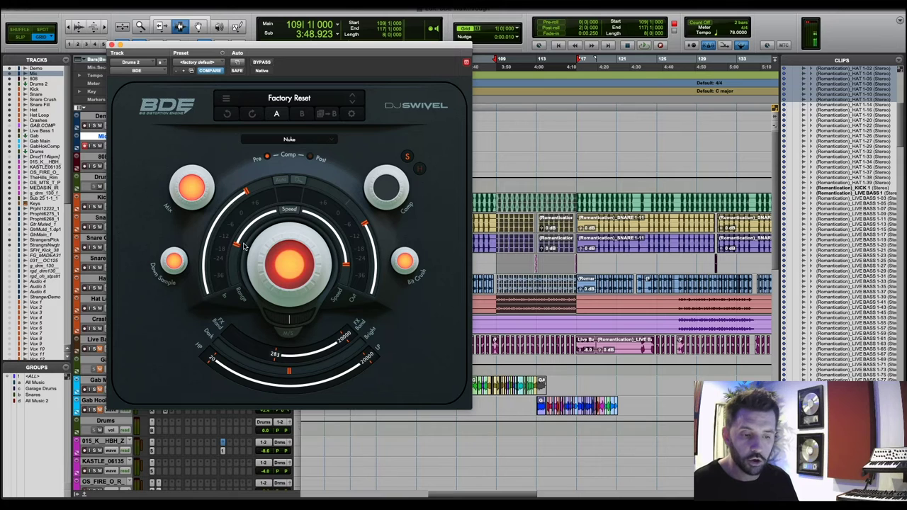
{"action": "key", "text": "space"}
{"action": "mouse_move", "coordinate": [238, 245]}
{"action": "left_mouse_down"}
{"action": "mouse_move", "coordinate": [304, 195]}
{"action": "mouse_move", "coordinate": [397, 157]}
{"action": "mouse_move", "coordinate": [270, 203]}
{"action": "mouse_move", "coordinate": [237, 258]}
{"action": "mouse_move", "coordinate": [245, 226]}
{"action": "mouse_move", "coordinate": [238, 260]}
{"action": "left_mouse_up"}
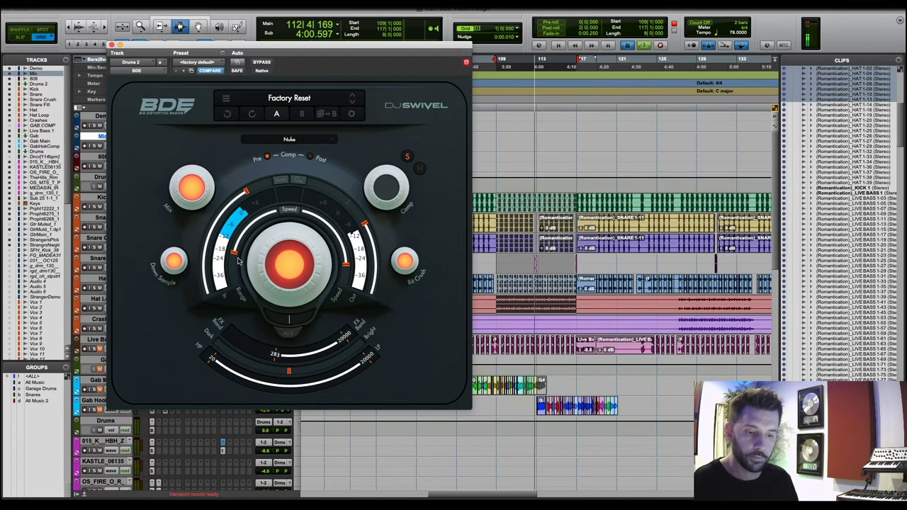
{"action": "key", "text": "space"}
{"action": "left_click_drag", "start_coordinate": [239, 260], "coordinate": [236, 257]}
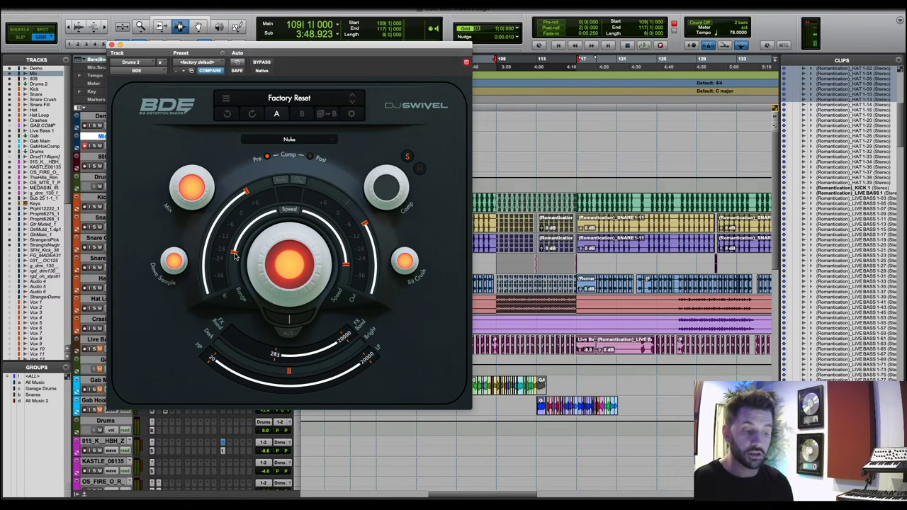
{"action": "left_click_drag", "start_coordinate": [236, 256], "coordinate": [430, 146]}
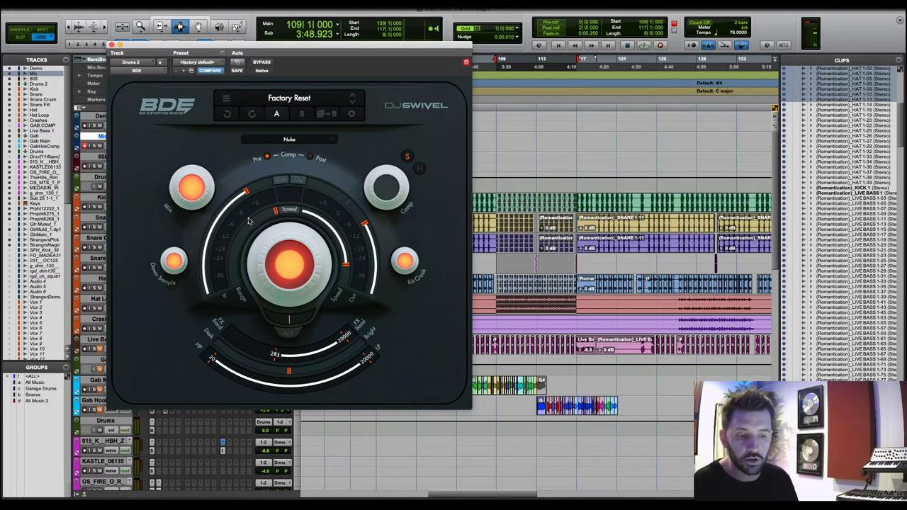
{"action": "mouse_move", "coordinate": [259, 223]}
{"action": "left_mouse_down"}
{"action": "mouse_move", "coordinate": [202, 310]}
{"action": "mouse_move", "coordinate": [208, 296]}
{"action": "left_mouse_up"}
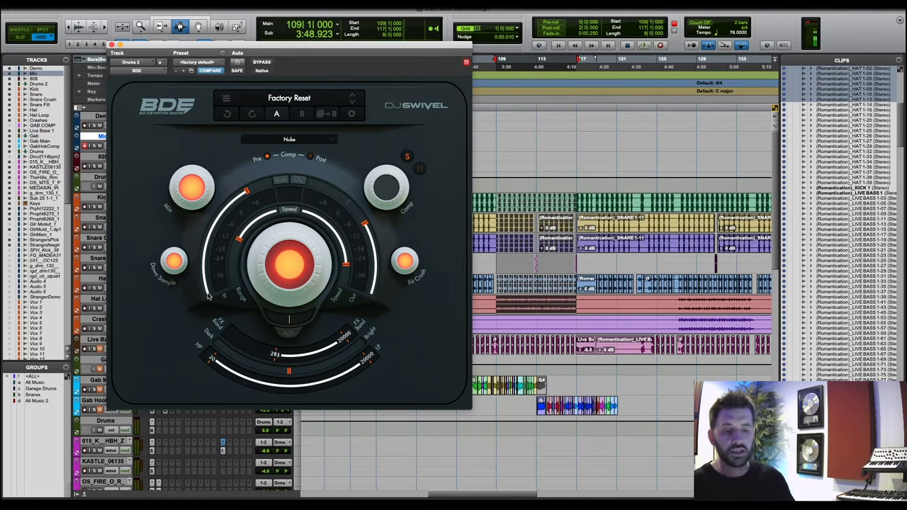
{"action": "mouse_move", "coordinate": [241, 241]}
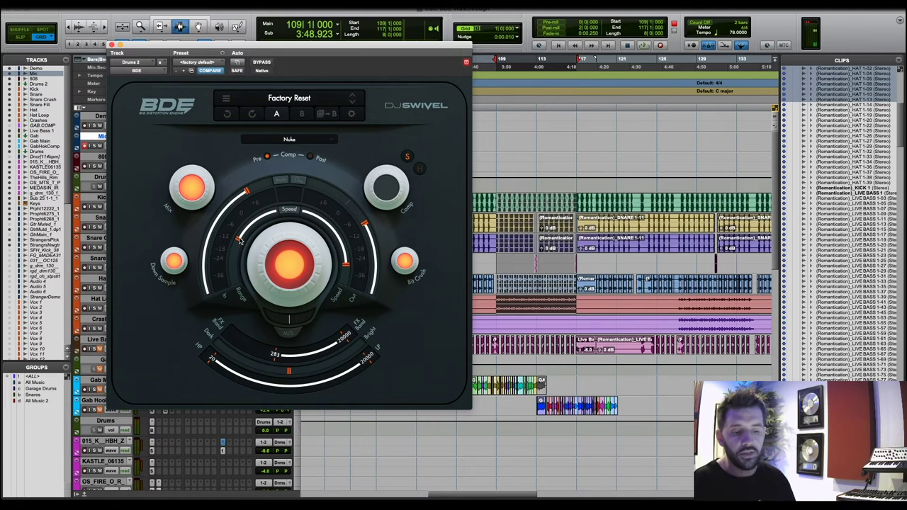
{"action": "mouse_move", "coordinate": [347, 265]}
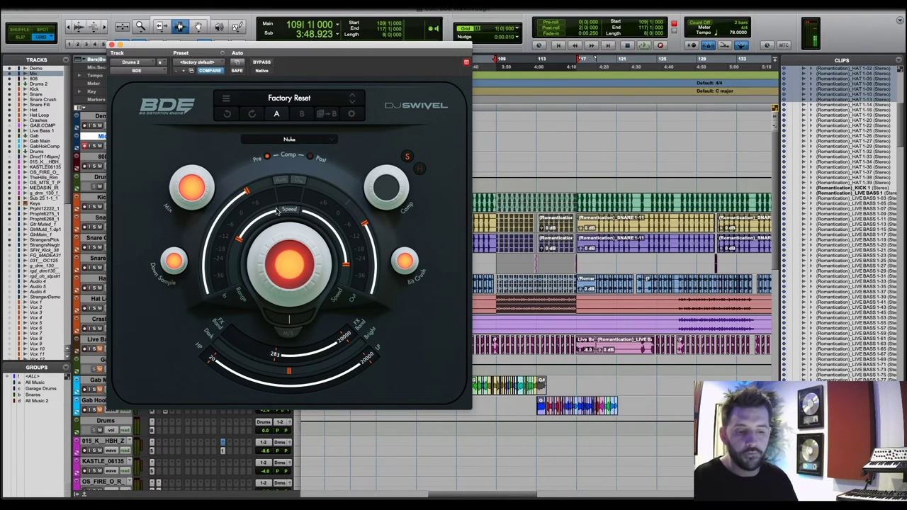
{"action": "mouse_move", "coordinate": [316, 296]}
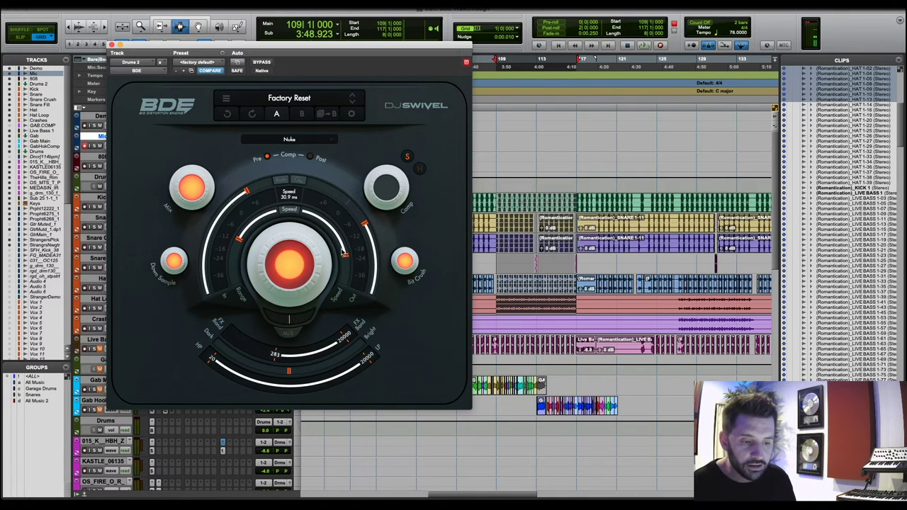
Sweep the drum bus compressor Speed between 46.6 and 17.4 ms during playback, ending near 40.8 ms.
{"action": "mouse_move", "coordinate": [344, 255]}
{"action": "left_mouse_down"}
{"action": "mouse_move", "coordinate": [345, 284]}
{"action": "mouse_move", "coordinate": [345, 259]}
{"action": "left_mouse_up"}
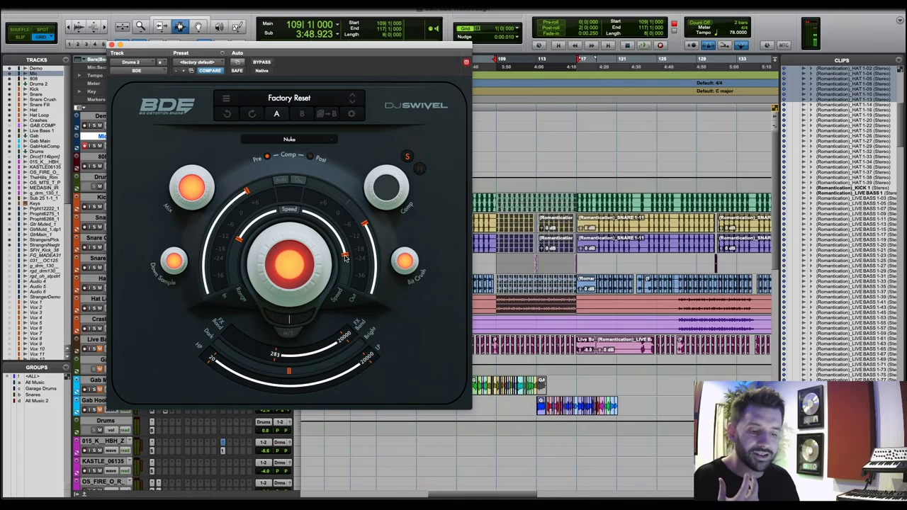
{"action": "mouse_move", "coordinate": [345, 259]}
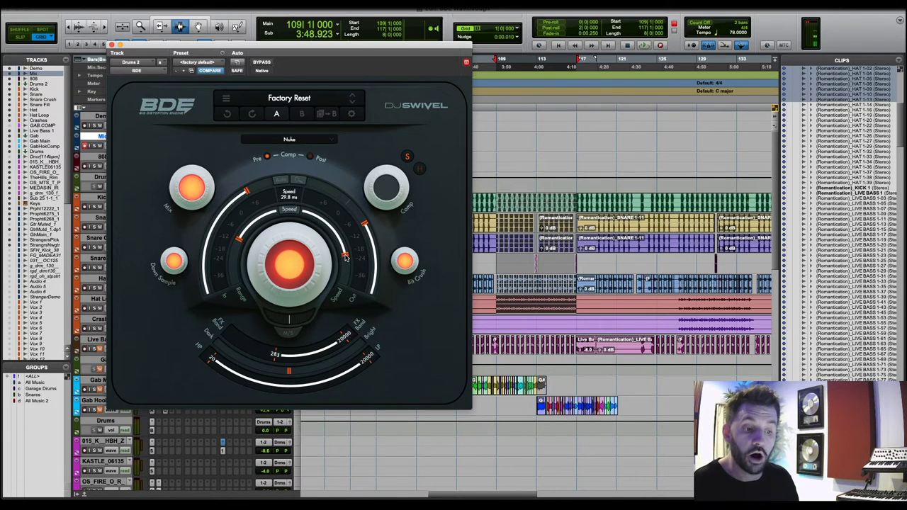
{"action": "left_click_drag", "start_coordinate": [346, 258], "coordinate": [306, 224]}
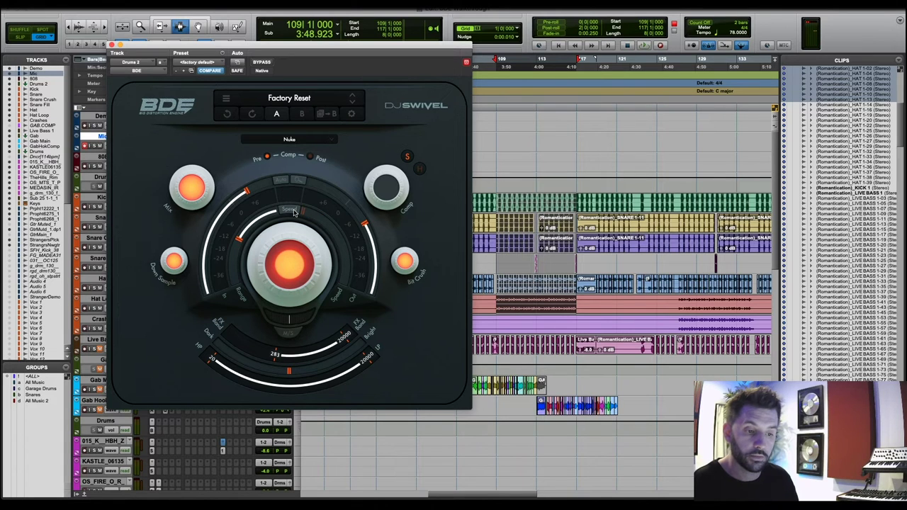
{"action": "key", "text": "space"}
{"action": "mouse_move", "coordinate": [245, 225]}
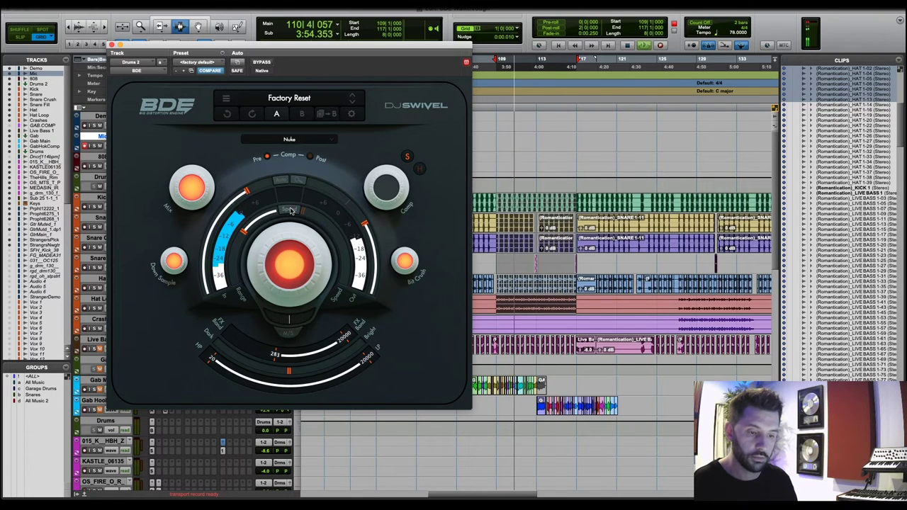
{"action": "mouse_move", "coordinate": [307, 216]}
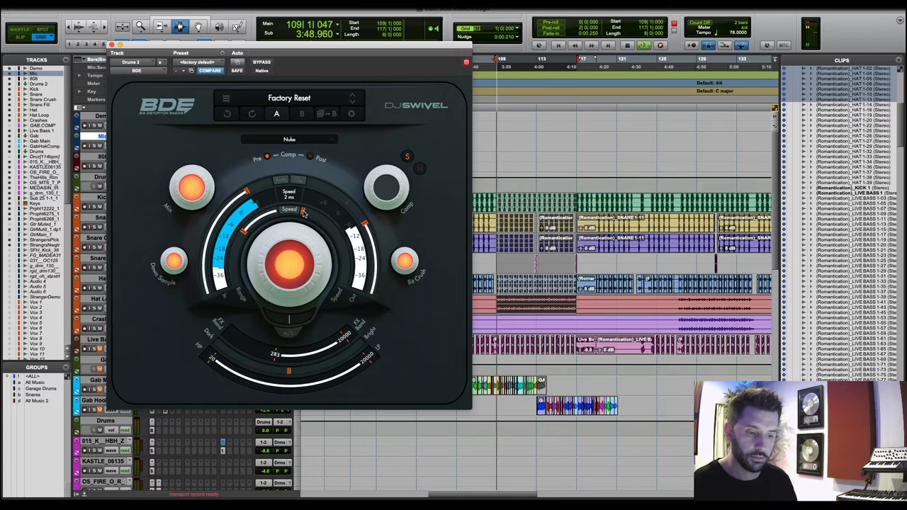
{"action": "mouse_move", "coordinate": [306, 216]}
{"action": "left_mouse_down"}
{"action": "mouse_move", "coordinate": [363, 326]}
{"action": "mouse_move", "coordinate": [344, 264]}
{"action": "left_mouse_up"}
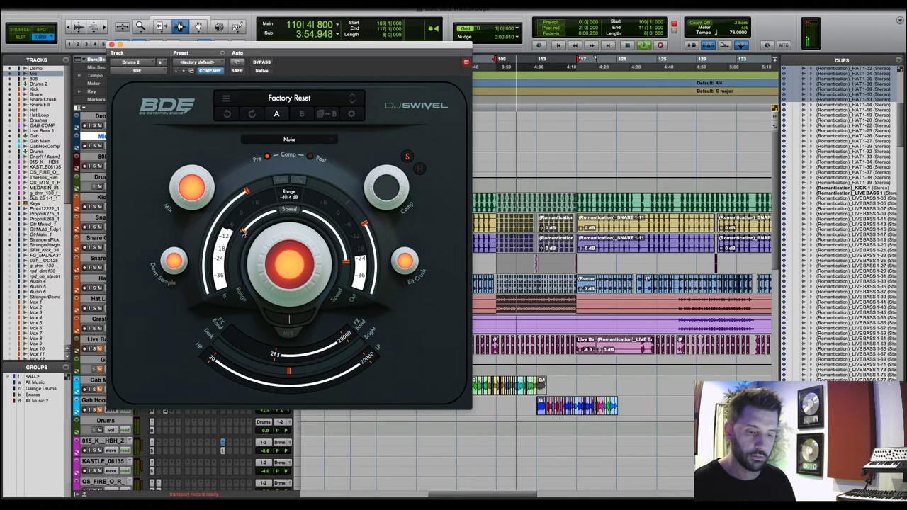
Set the Drums 2 BDE Range to about -48 dB and audition the processed drums.
{"action": "mouse_move", "coordinate": [243, 232]}
{"action": "left_mouse_down"}
{"action": "mouse_move", "coordinate": [241, 251]}
{"action": "mouse_move", "coordinate": [244, 236]}
{"action": "mouse_move", "coordinate": [286, 242]}
{"action": "left_mouse_up"}
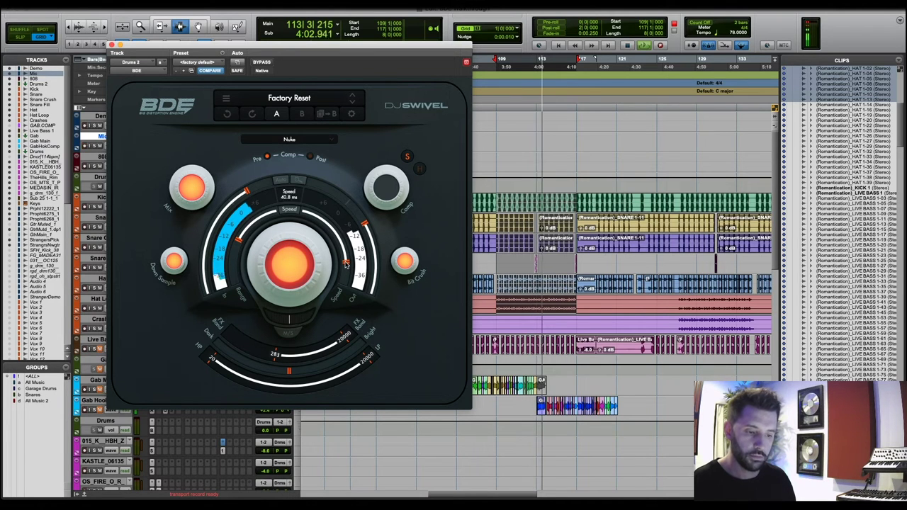
{"action": "key", "text": "space"}
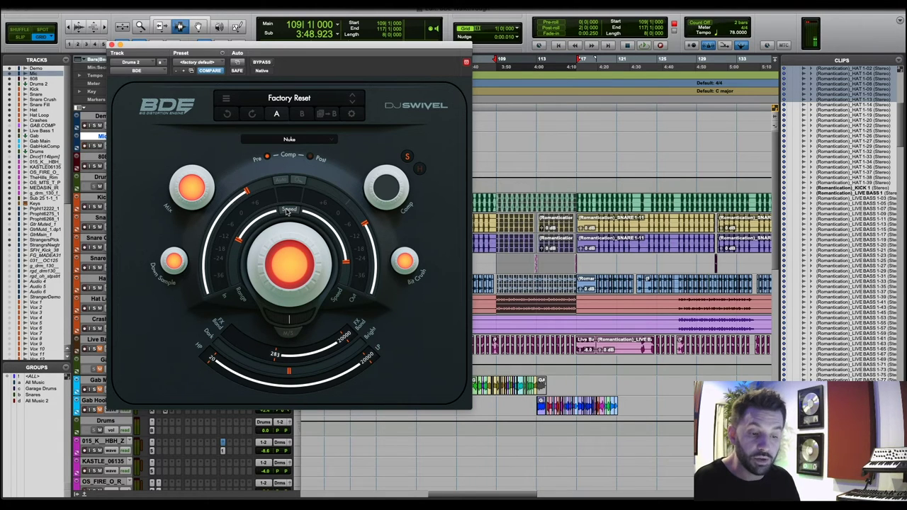
{"action": "key", "text": "space"}
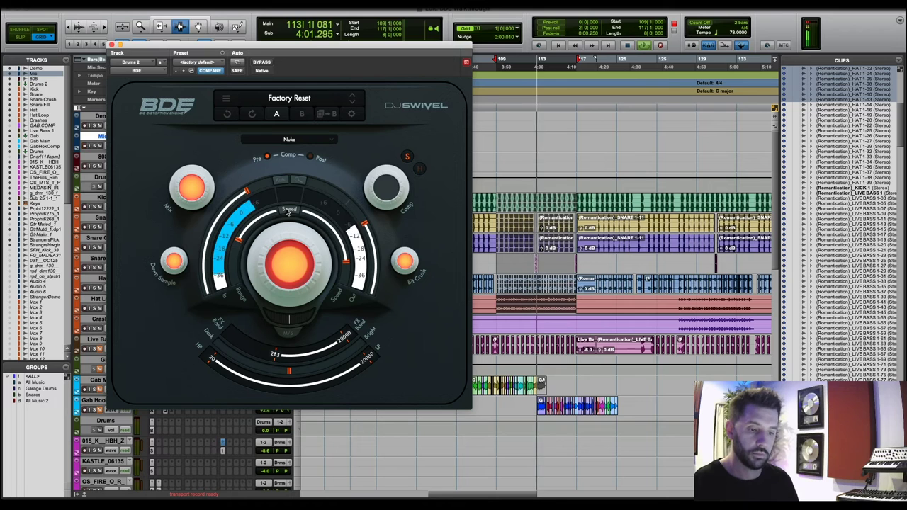
{"action": "key", "text": "space"}
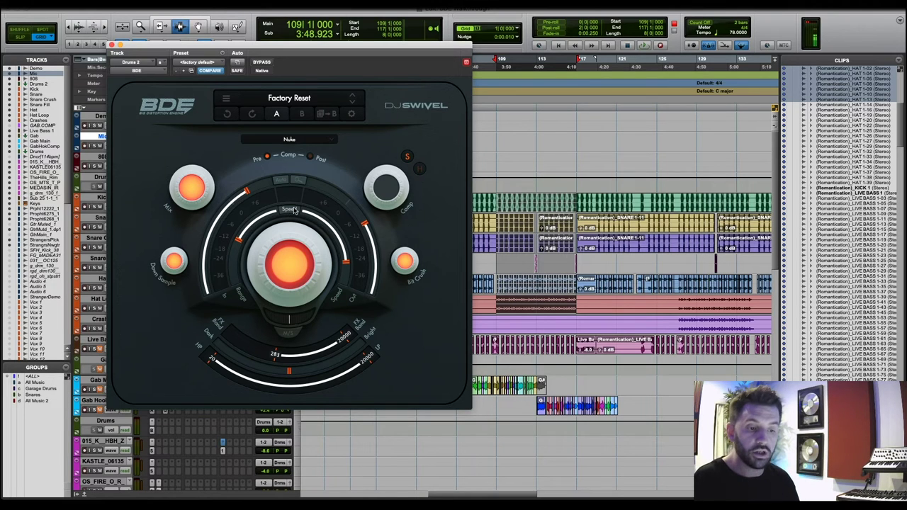
Compare the drums with BDE bypassed and active, then lower the Color to around -17%.
{"action": "mouse_move", "coordinate": [260, 222]}
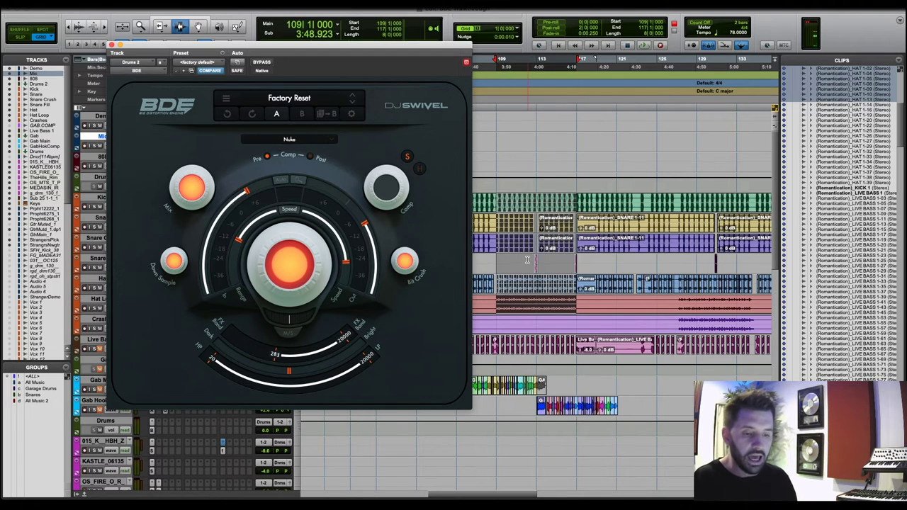
{"action": "mouse_move", "coordinate": [250, 238]}
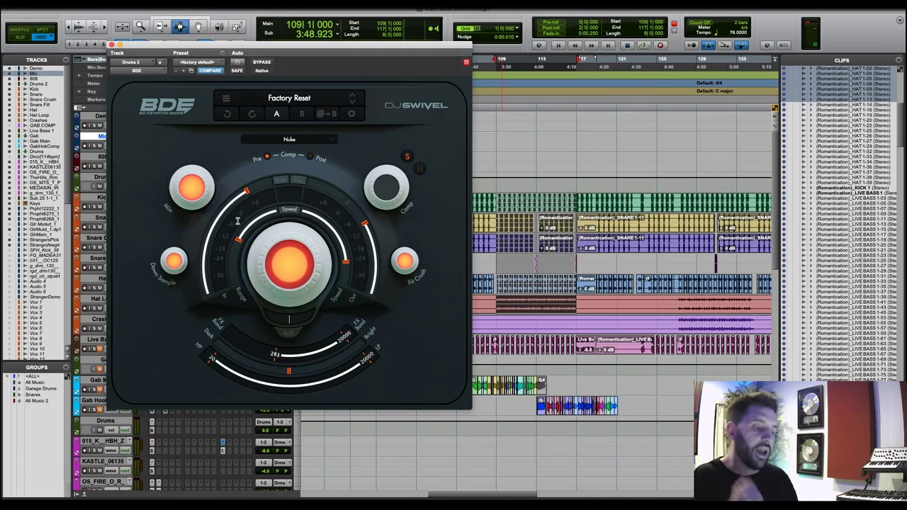
{"action": "left_click", "coordinate": [263, 64]}
{"action": "key", "text": "space"}
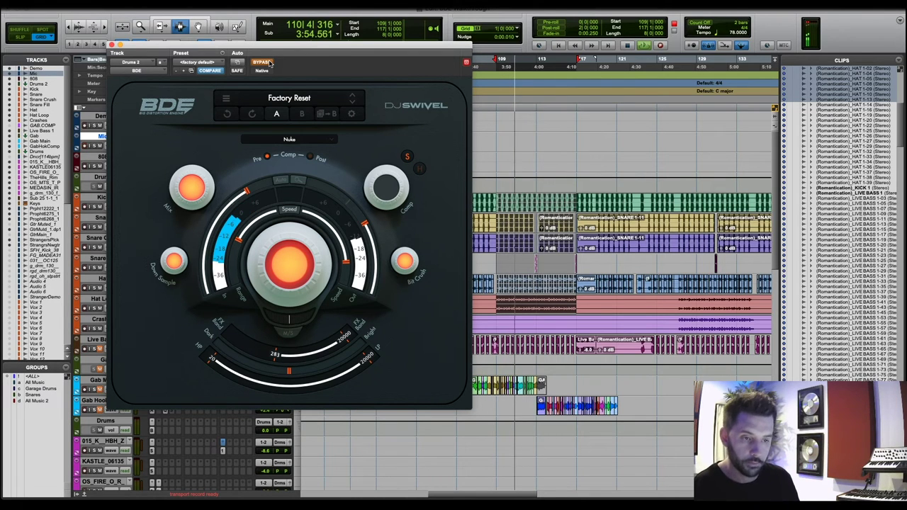
{"action": "left_click", "coordinate": [267, 64]}
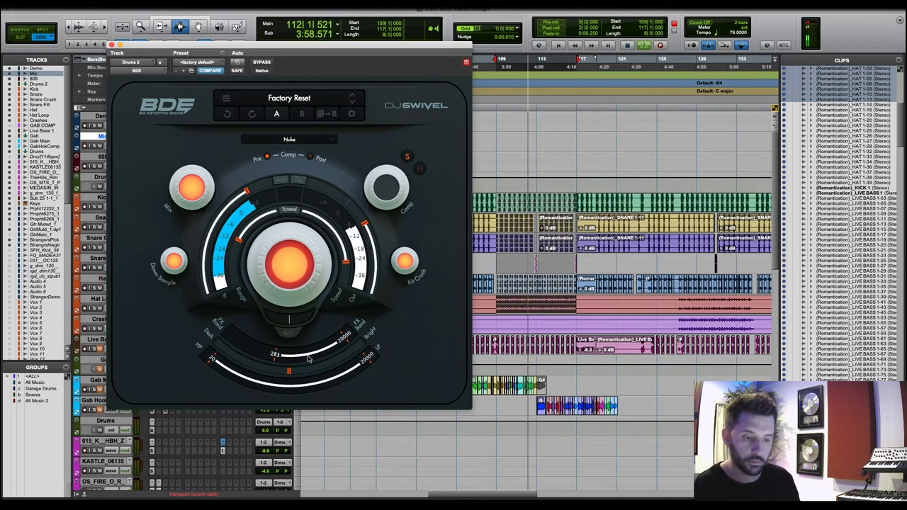
{"action": "mouse_move", "coordinate": [289, 369]}
{"action": "left_mouse_down"}
{"action": "mouse_move", "coordinate": [268, 374]}
{"action": "mouse_move", "coordinate": [277, 381]}
{"action": "left_mouse_up"}
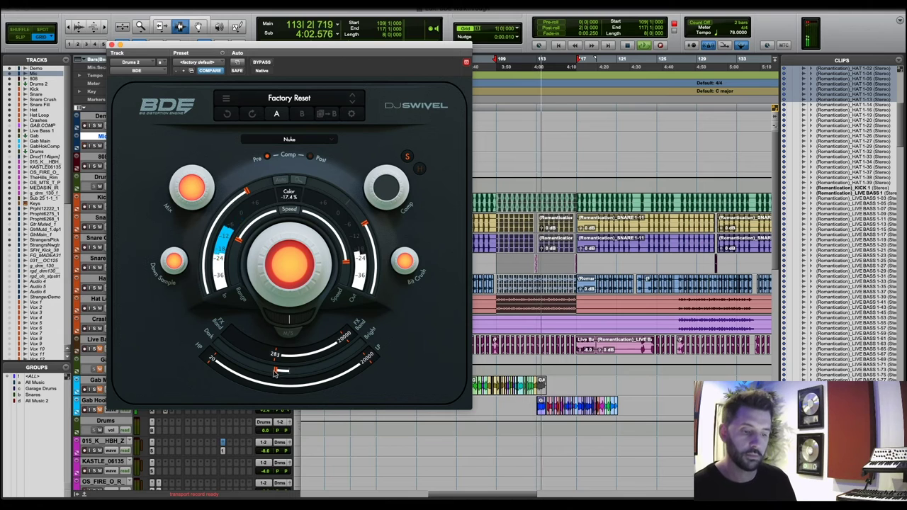
{"action": "key", "text": "space"}
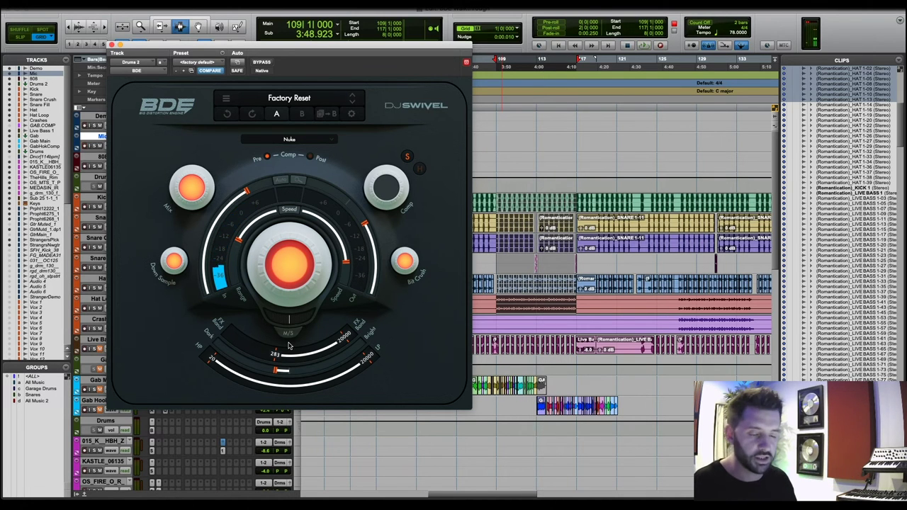
Close the Drums 2 BDE window and place the play position at bar 105.
{"action": "left_click", "coordinate": [111, 45]}
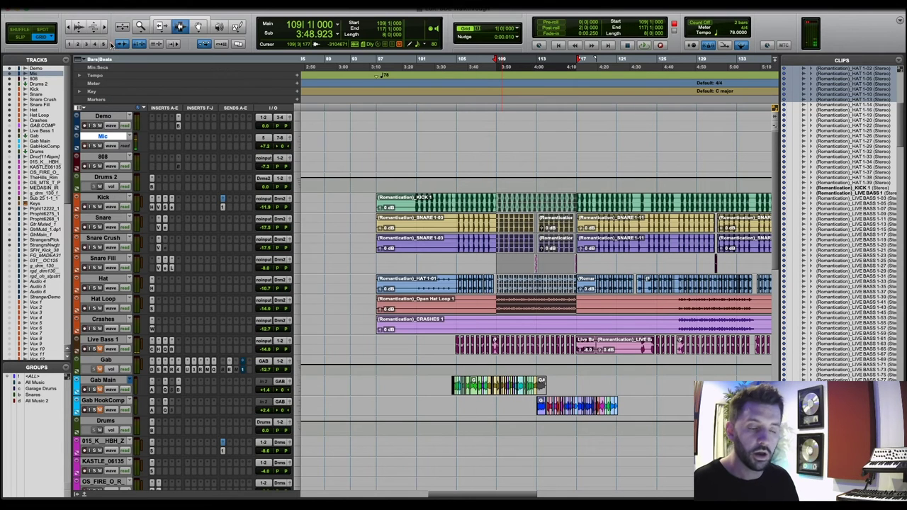
{"action": "key", "text": "r"}
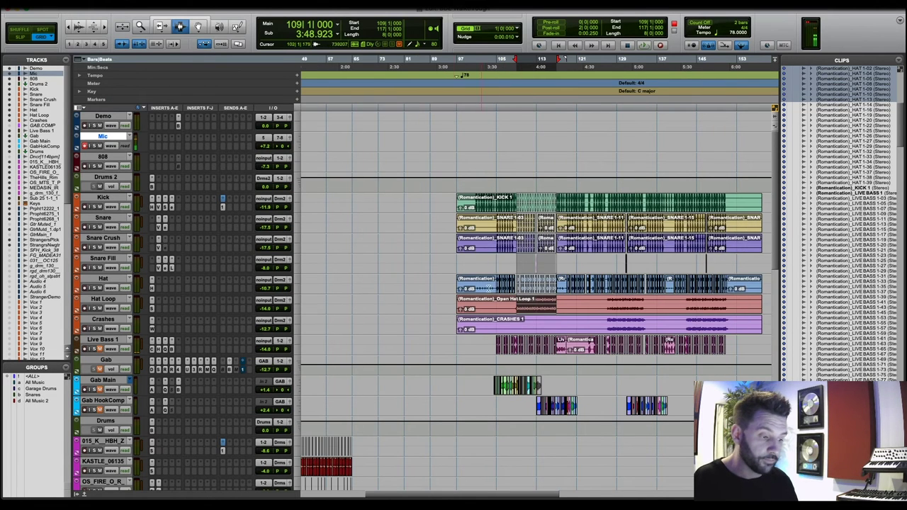
{"action": "left_click", "coordinate": [490, 288]}
{"action": "key", "text": "r"}
{"action": "key", "text": "t"}
{"action": "key", "text": "t"}
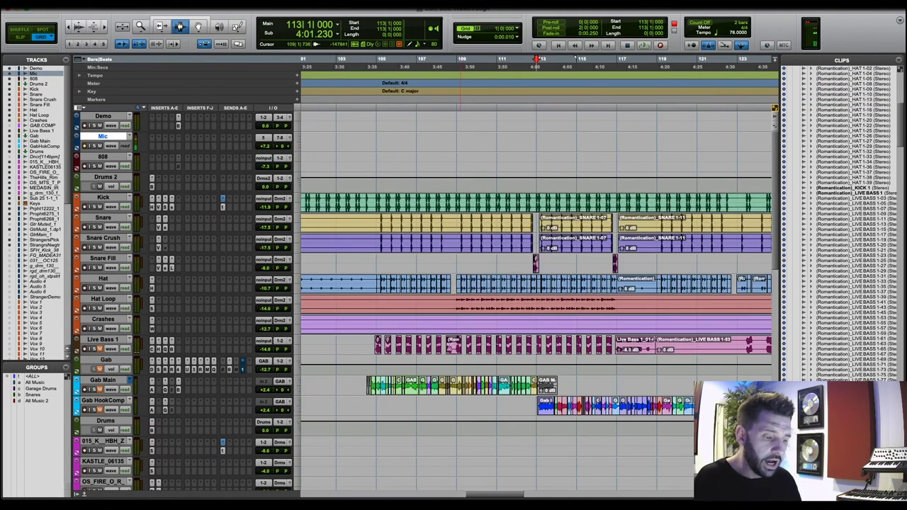
{"action": "left_click", "coordinate": [376, 59]}
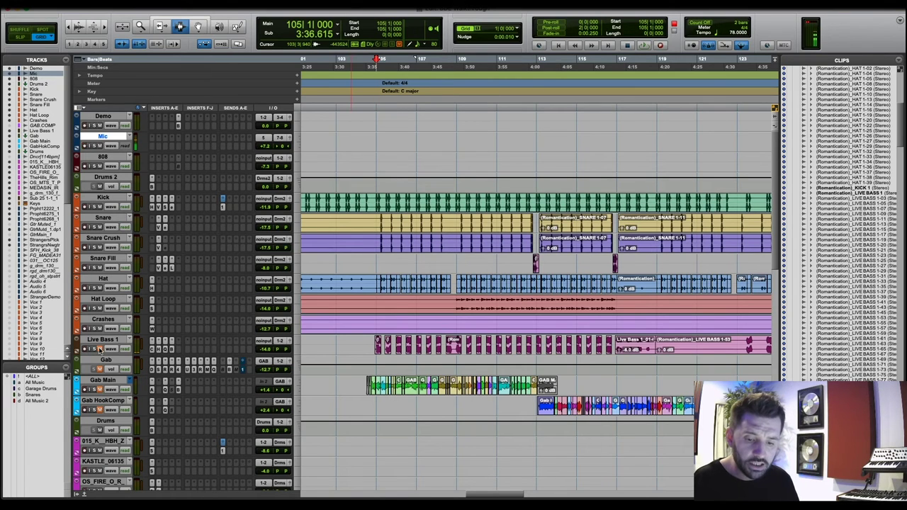
Open BDE on Live Bass 1 and compare the bass with BDE bypassed during playback.
{"action": "left_click", "coordinate": [170, 349]}
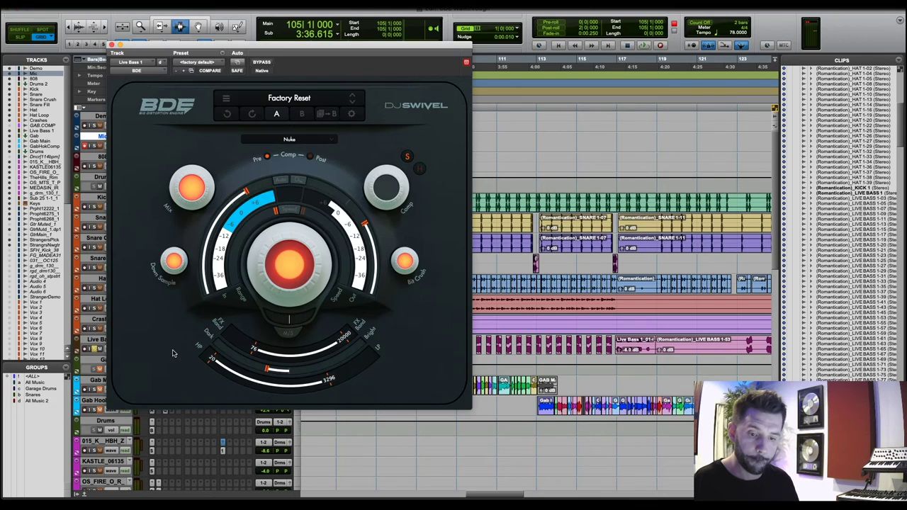
{"action": "left_click_drag", "start_coordinate": [154, 47], "coordinate": [218, 49]}
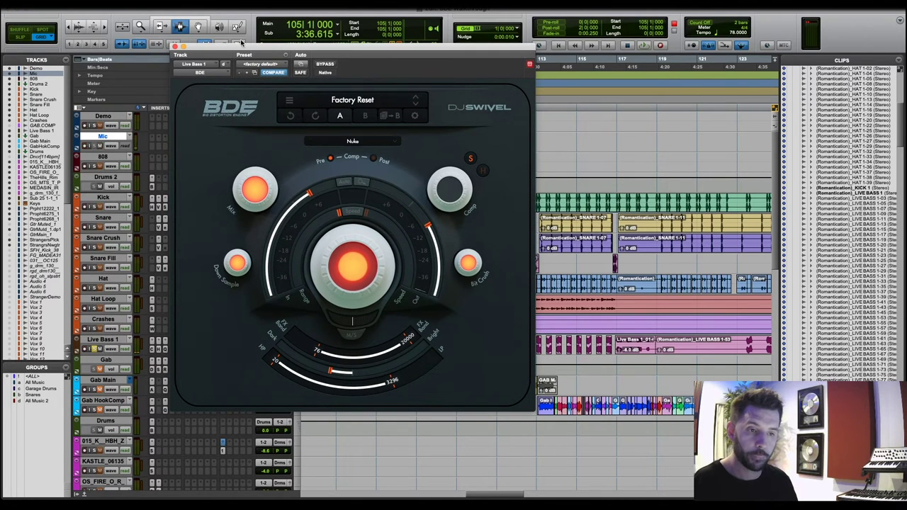
{"action": "left_click_drag", "start_coordinate": [241, 44], "coordinate": [226, 52]}
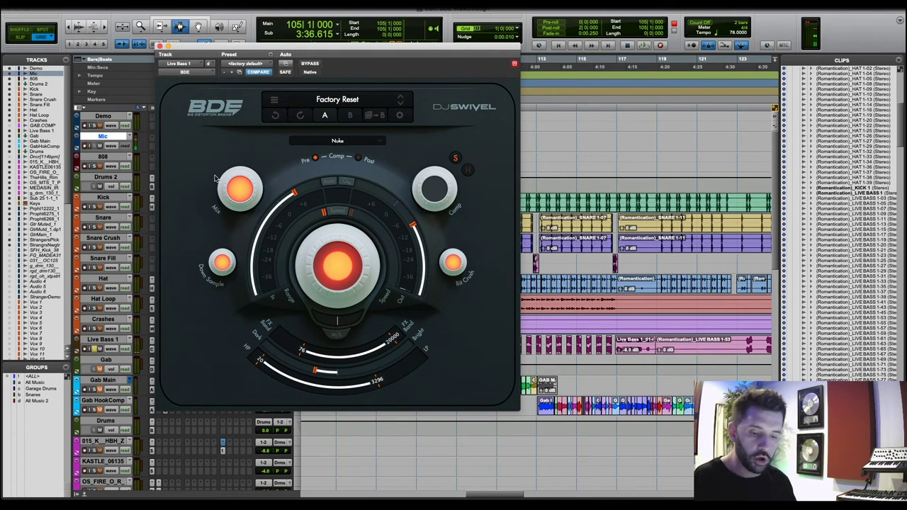
{"action": "left_click", "coordinate": [309, 65]}
{"action": "left_click_drag", "start_coordinate": [326, 47], "coordinate": [283, 50]}
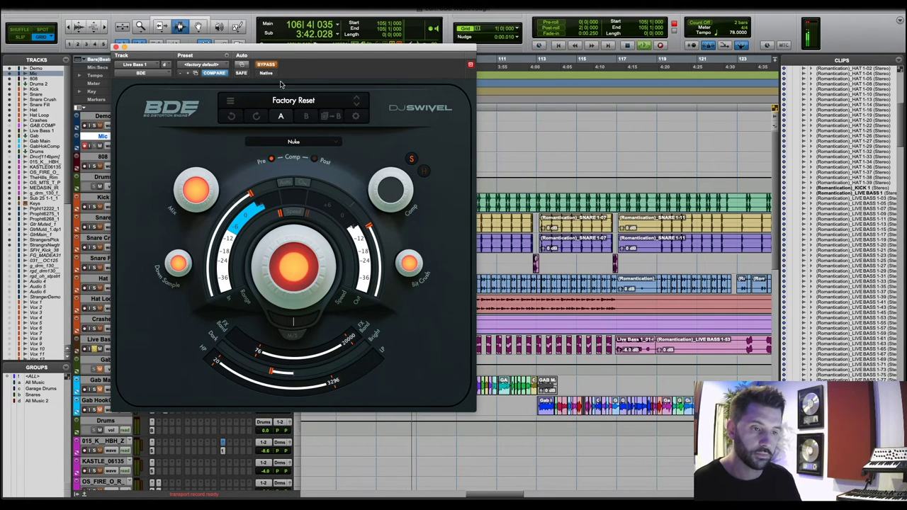
{"action": "key", "text": "space"}
{"action": "key", "text": "space"}
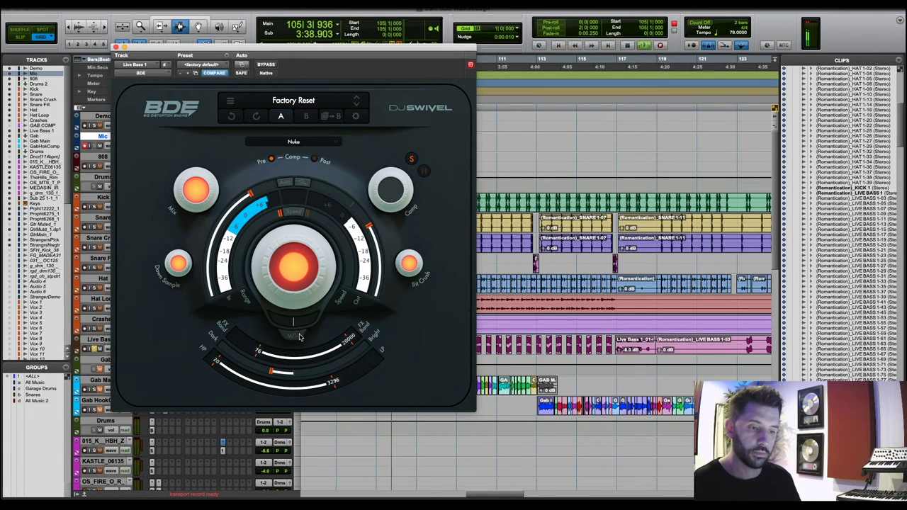
Load the Bass - Big Distortion Energy preset with compression at 0% and play the bass.
{"action": "key", "text": "space"}
{"action": "left_click", "coordinate": [299, 101]}
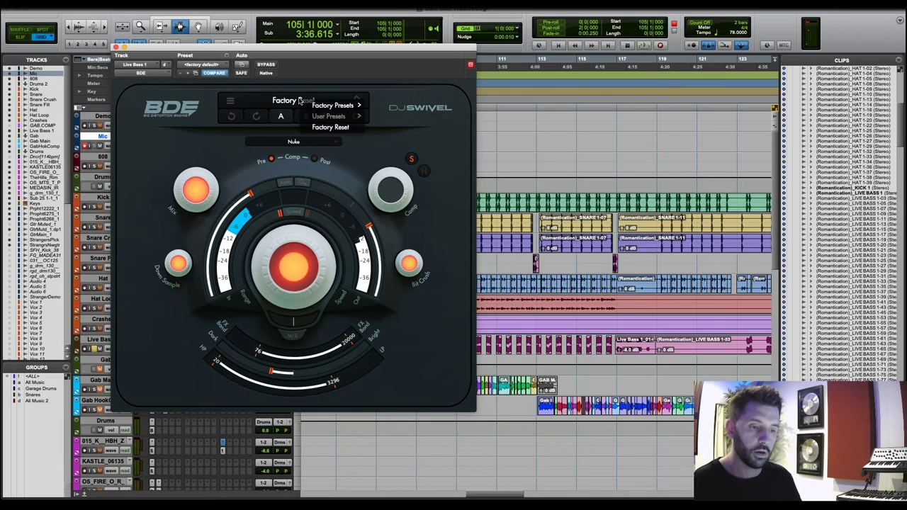
{"action": "mouse_move", "coordinate": [322, 108]}
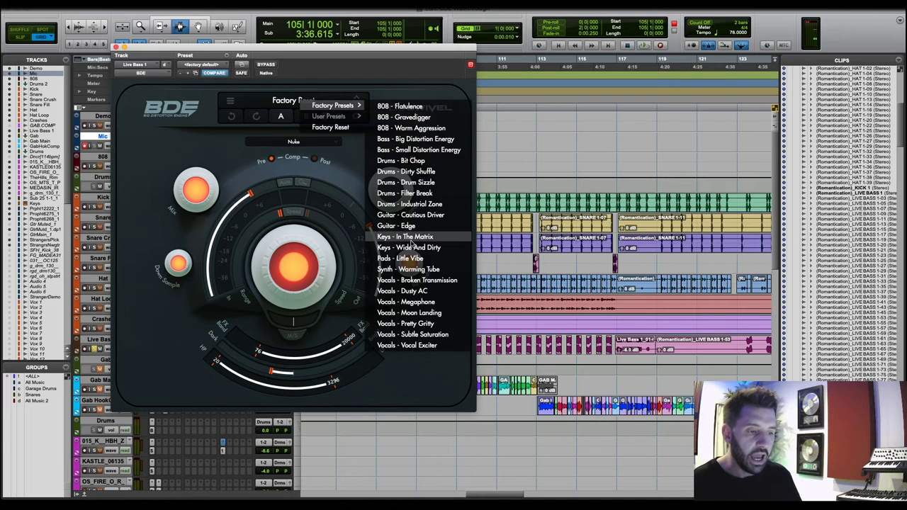
{"action": "left_click", "coordinate": [408, 139]}
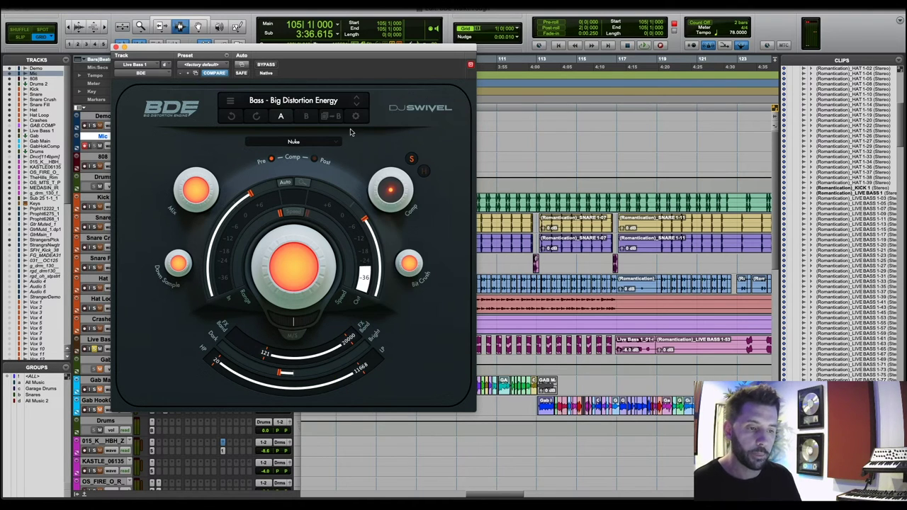
{"action": "left_click_drag", "start_coordinate": [390, 190], "coordinate": [386, 206]}
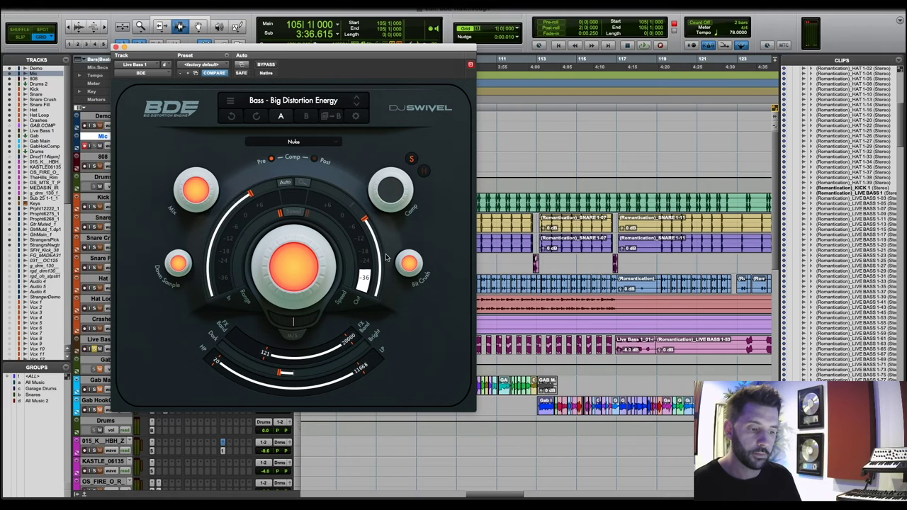
{"action": "key", "text": "space"}
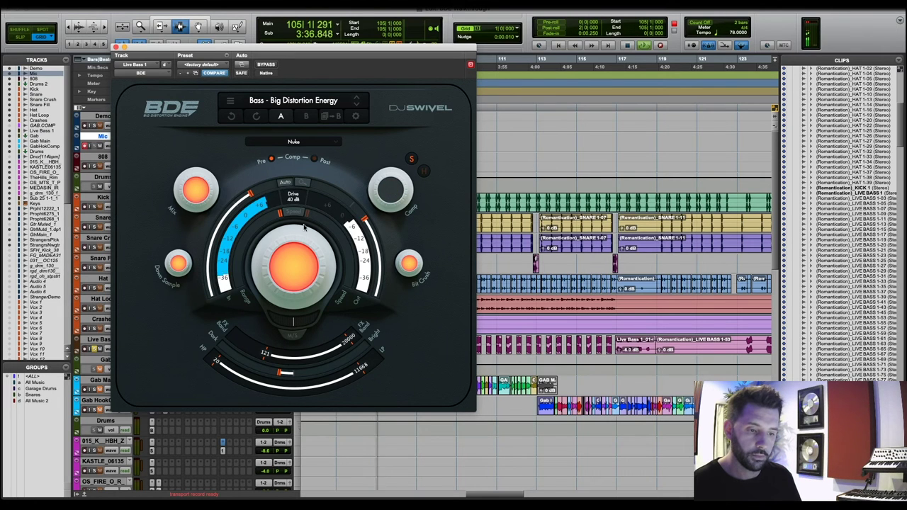
Step through the factory presets while playing, ending on Drums - Industrial Zone.
{"action": "left_click", "coordinate": [357, 105]}
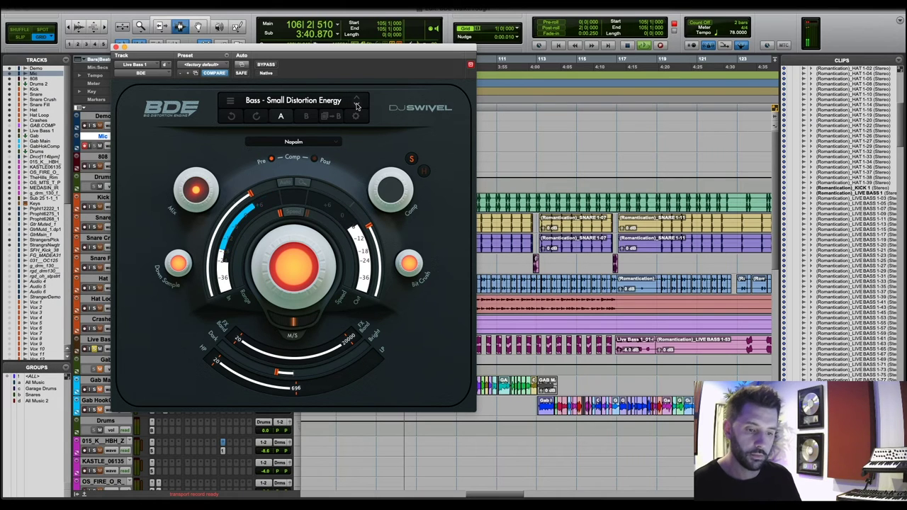
{"action": "left_click", "coordinate": [357, 106]}
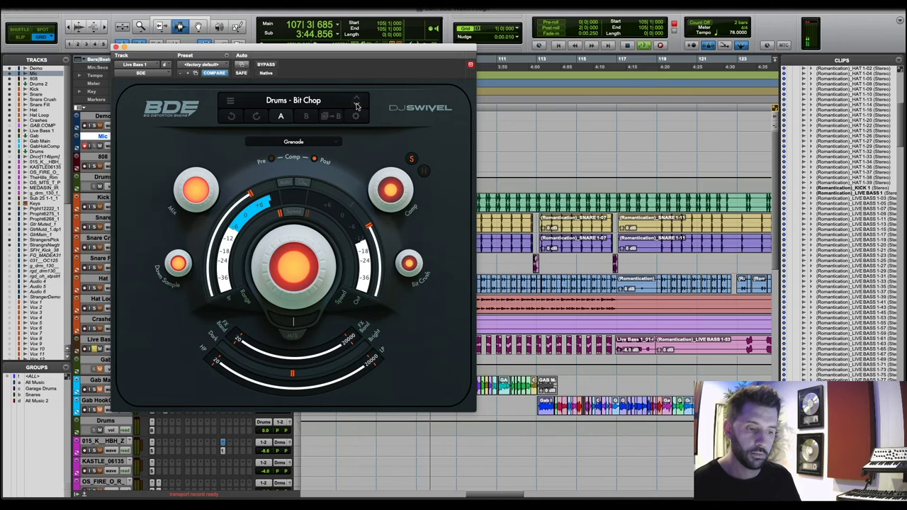
{"action": "left_click", "coordinate": [357, 105]}
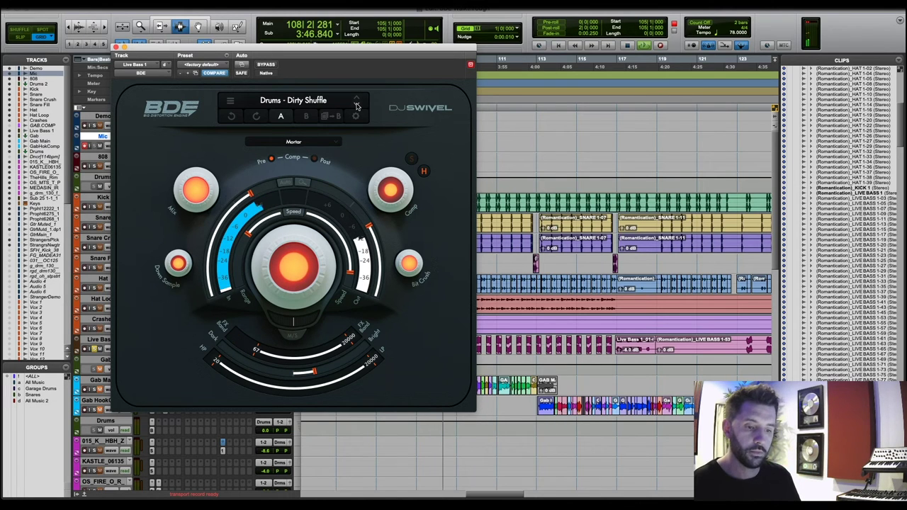
{"action": "left_click", "coordinate": [357, 106]}
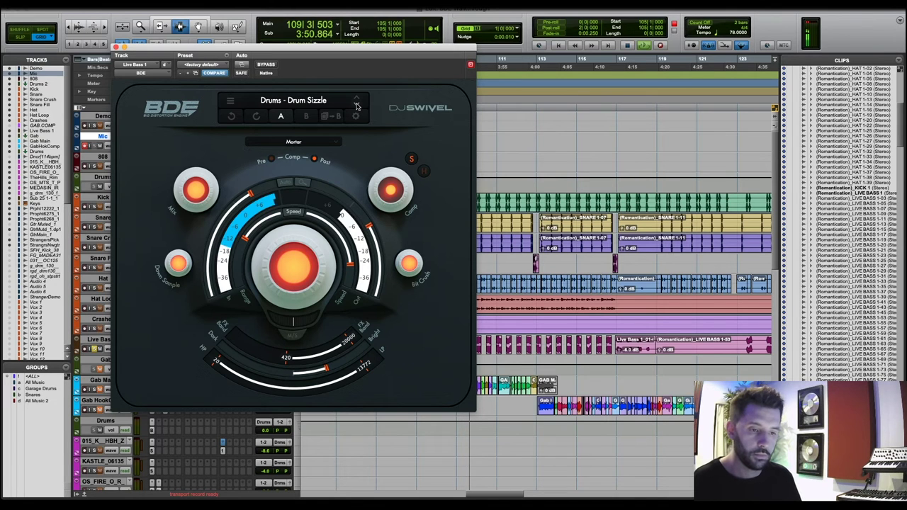
{"action": "left_click", "coordinate": [357, 105]}
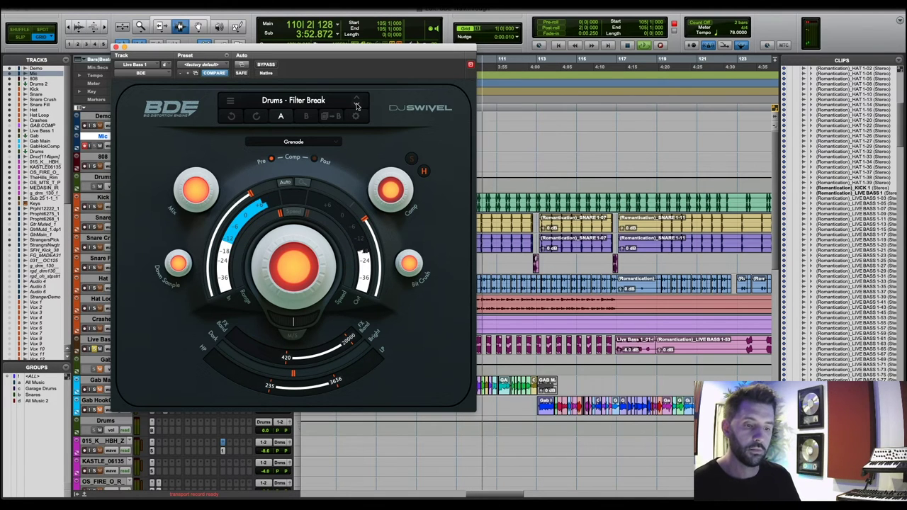
{"action": "left_click", "coordinate": [357, 105]}
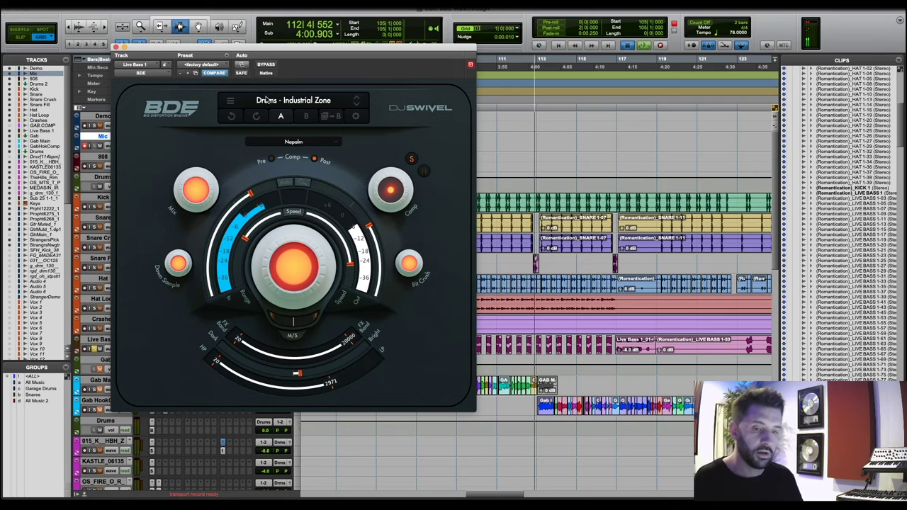
{"action": "key", "text": "space"}
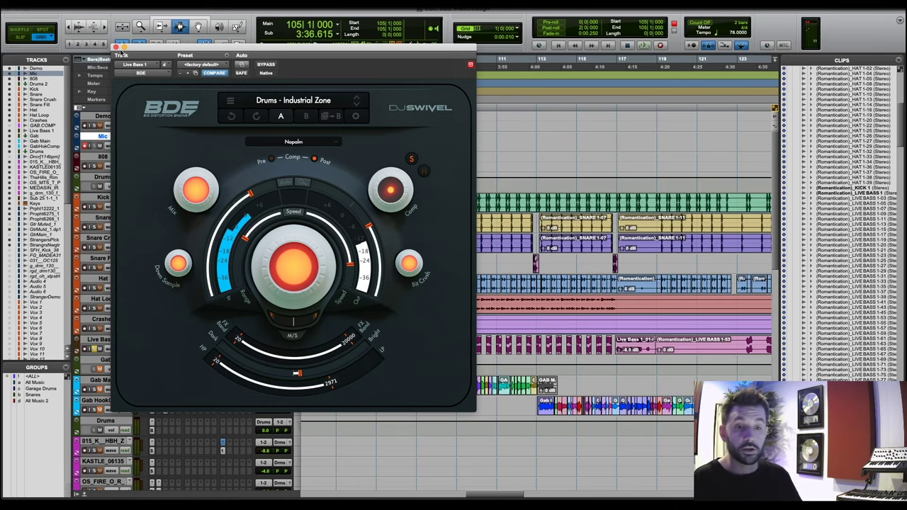
Close the Live Bass 1 BDE window and zoom the timeline around 3:36.
{"action": "left_click", "coordinate": [117, 47]}
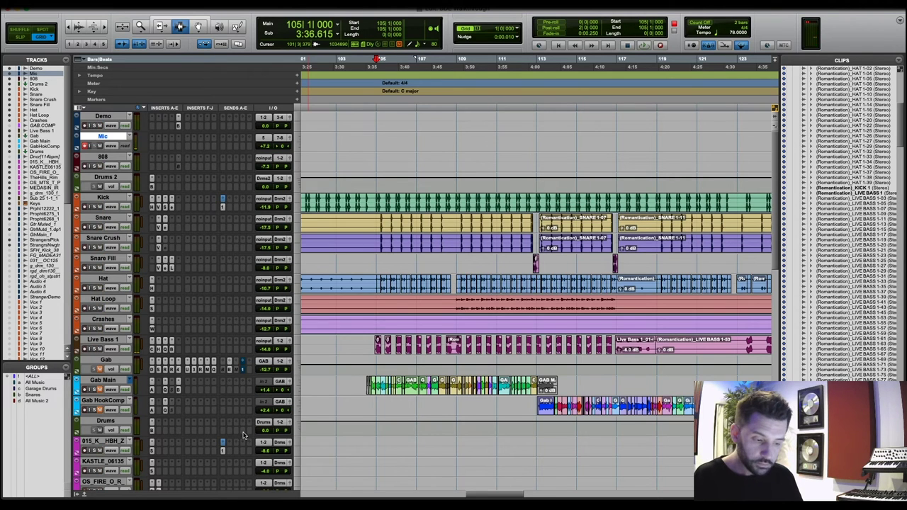
{"action": "key", "text": "r"}
{"action": "key", "text": "t"}
{"action": "key", "text": "t"}
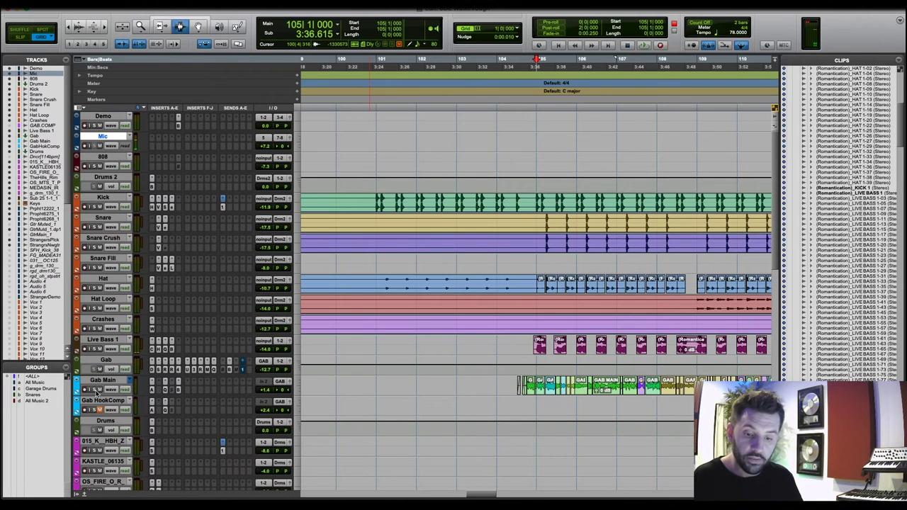
{"action": "key", "text": "r"}
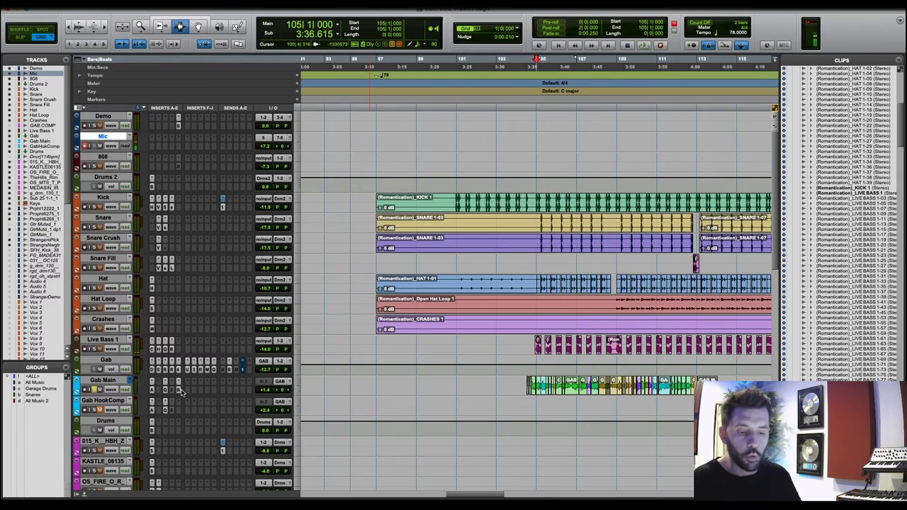
{"action": "left_click", "coordinate": [177, 387]}
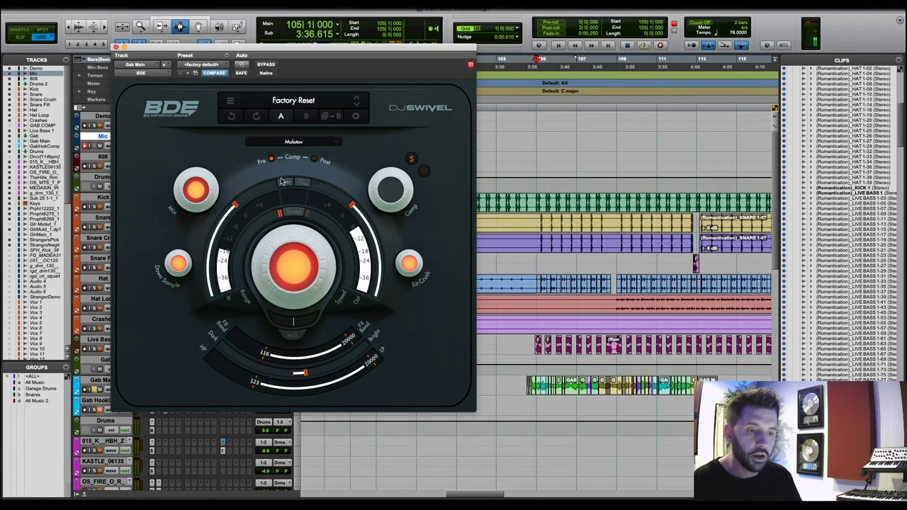
{"action": "left_click", "coordinate": [317, 145]}
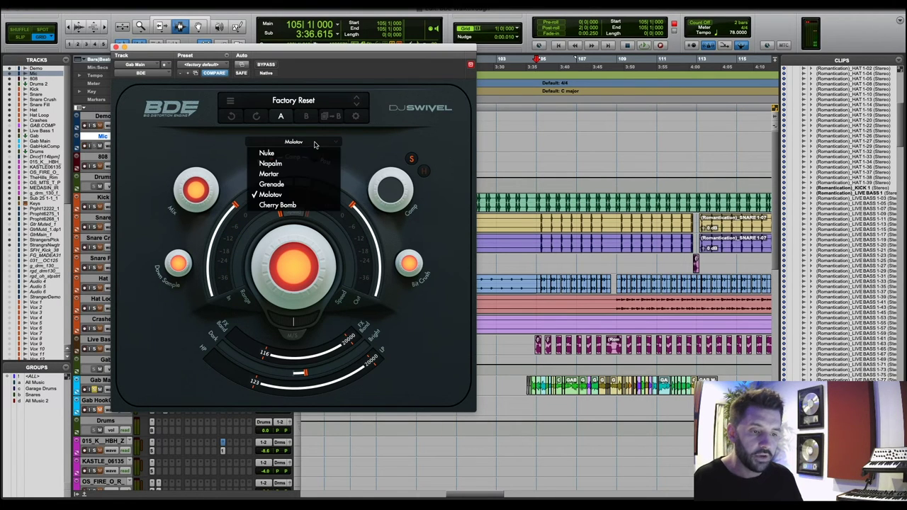
{"action": "left_click", "coordinate": [287, 193]}
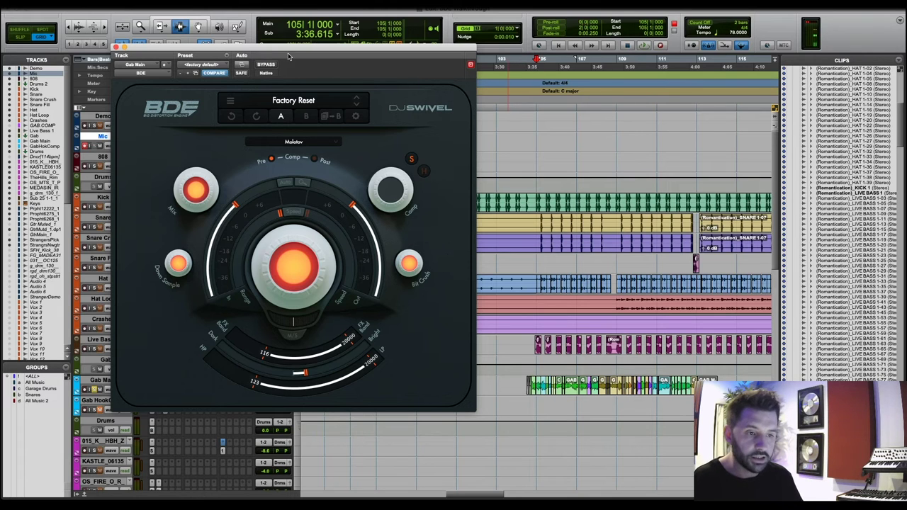
{"action": "key", "text": "space"}
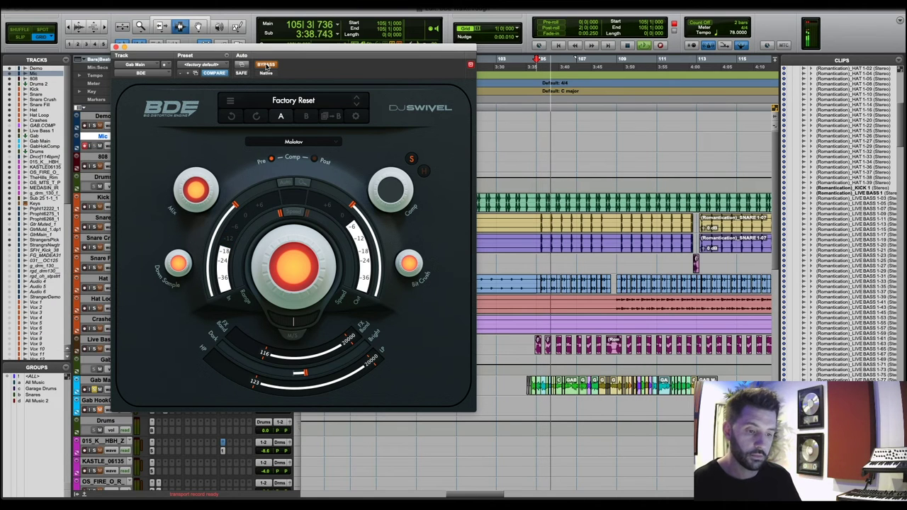
{"action": "left_click", "coordinate": [266, 65]}
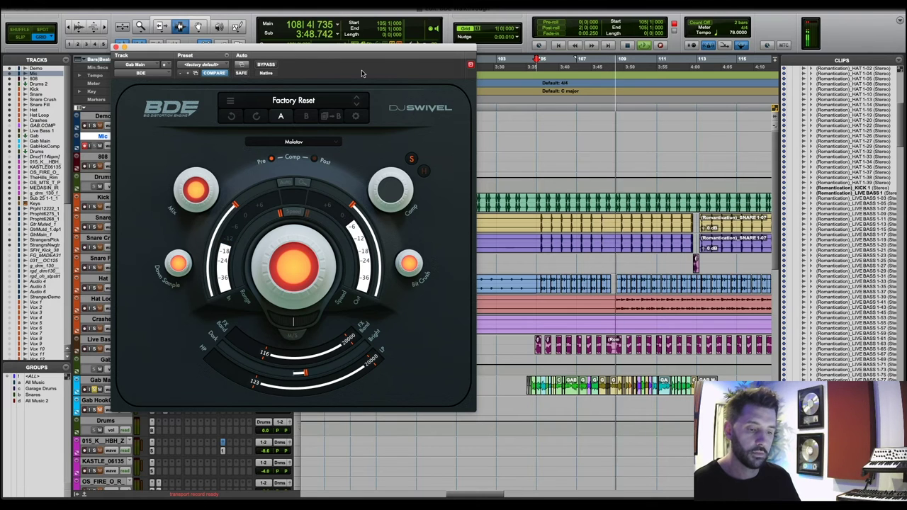
{"action": "key", "text": "space"}
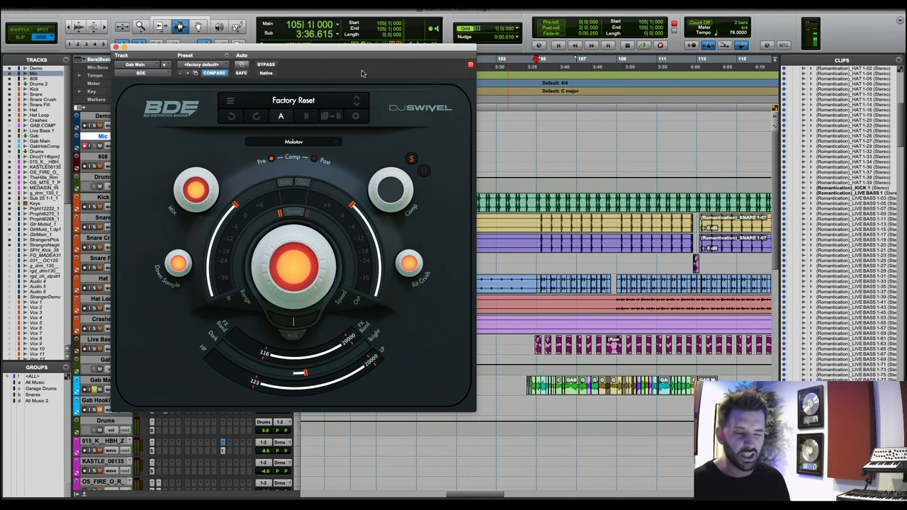
Set the Gab Main BDE mix to 51%, narrow the FX band to 334–5649 Hz, and close it.
{"action": "mouse_move", "coordinate": [190, 200]}
{"action": "left_click_drag", "start_coordinate": [198, 187], "coordinate": [198, 214]}
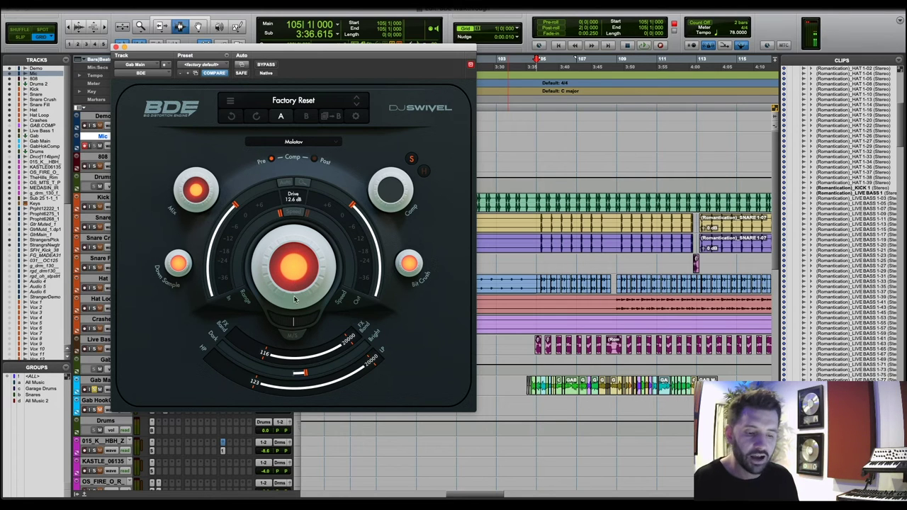
{"action": "left_click_drag", "start_coordinate": [349, 343], "coordinate": [305, 363]}
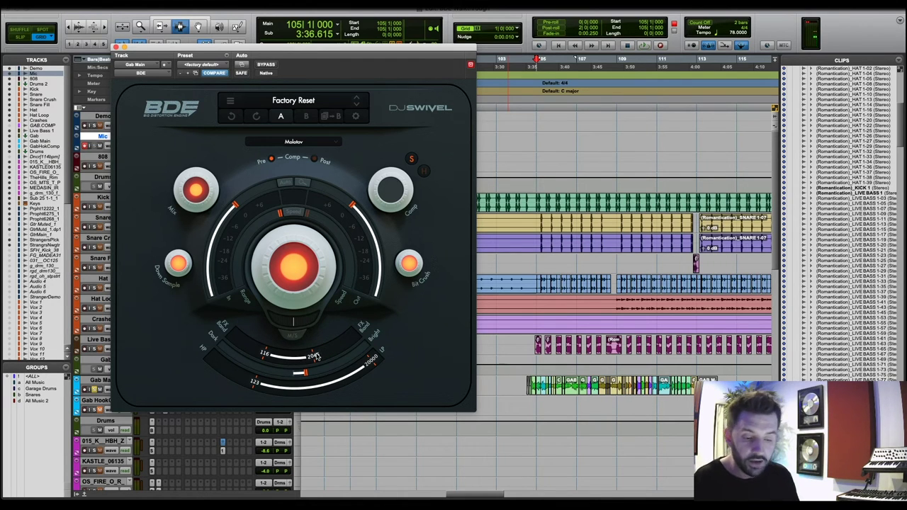
{"action": "mouse_move", "coordinate": [317, 359]}
{"action": "left_mouse_down"}
{"action": "mouse_move", "coordinate": [344, 343]}
{"action": "mouse_move", "coordinate": [313, 356]}
{"action": "mouse_move", "coordinate": [324, 352]}
{"action": "left_mouse_up"}
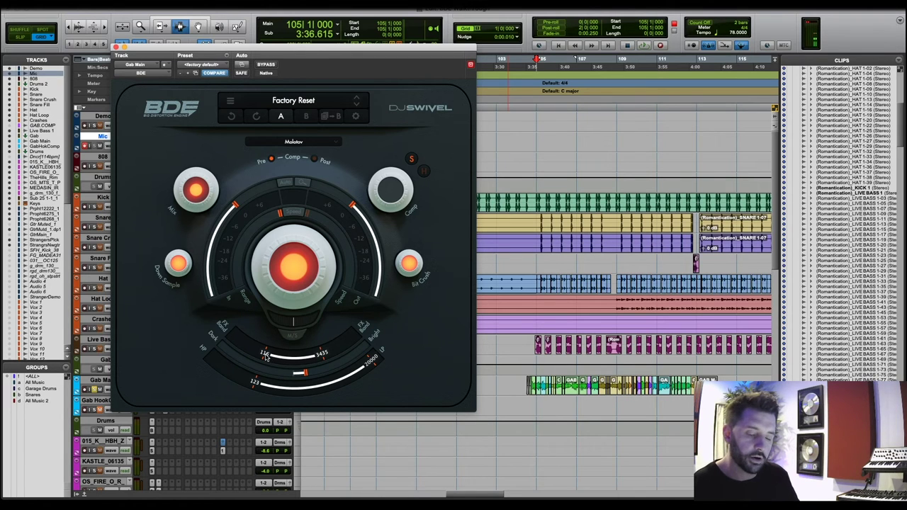
{"action": "left_click_drag", "start_coordinate": [274, 360], "coordinate": [281, 363]}
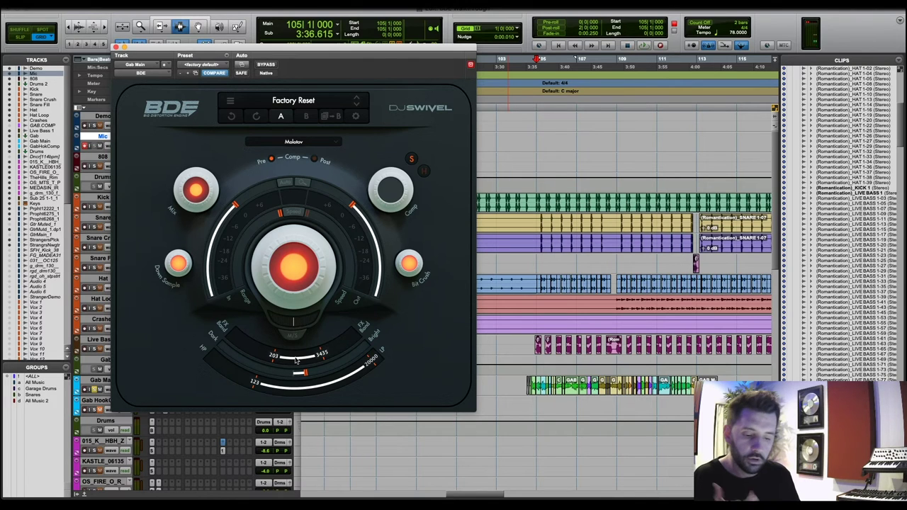
{"action": "mouse_move", "coordinate": [295, 359]}
{"action": "left_mouse_down"}
{"action": "mouse_move", "coordinate": [312, 359]}
{"action": "mouse_move", "coordinate": [280, 360]}
{"action": "mouse_move", "coordinate": [306, 361]}
{"action": "left_mouse_up"}
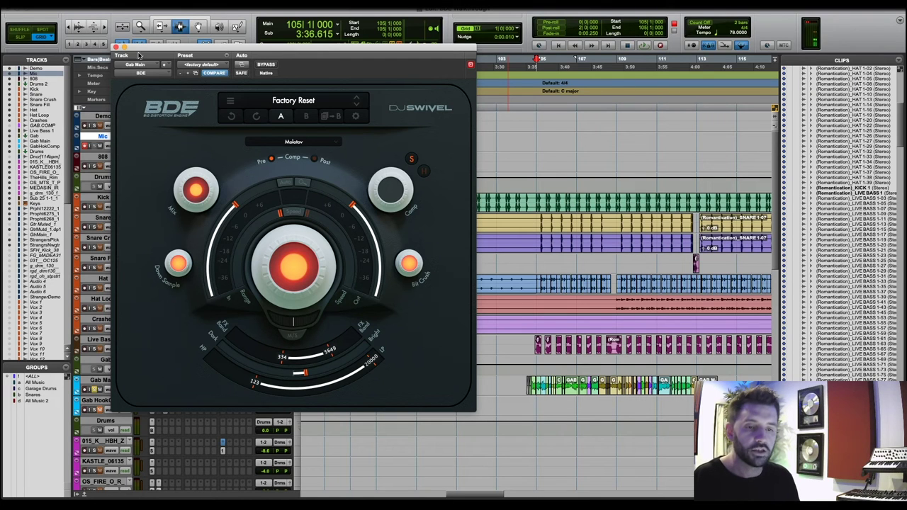
{"action": "left_click_drag", "start_coordinate": [115, 46], "coordinate": [113, 46]}
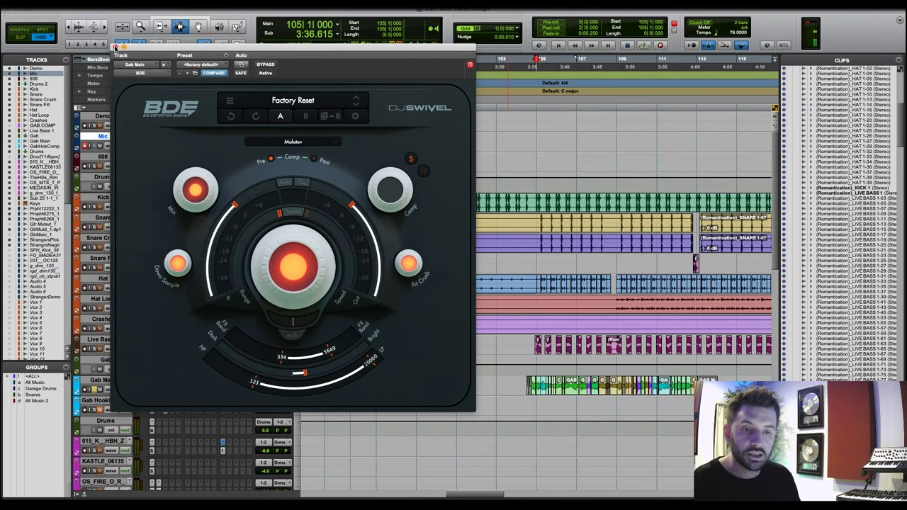
{"action": "left_click", "coordinate": [116, 47]}
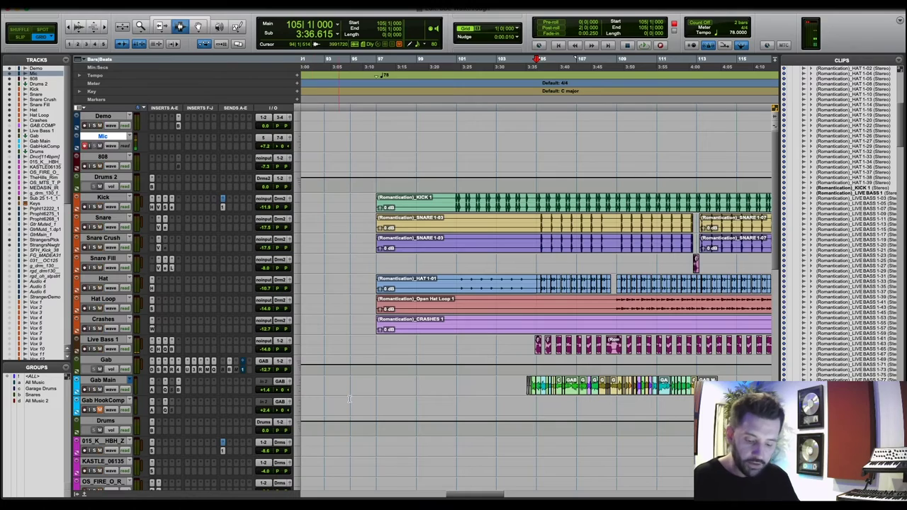
Move the playback start to bar 17, solo Sub 25, and zoom the timeline in.
{"action": "scroll", "coordinate": [490, 386], "scroll_direction": "left", "scroll_amount": 3}
{"action": "scroll", "coordinate": [490, 386], "scroll_direction": "down", "scroll_amount": 10}
{"action": "scroll", "coordinate": [362, 295], "scroll_direction": "up", "scroll_amount": 5}
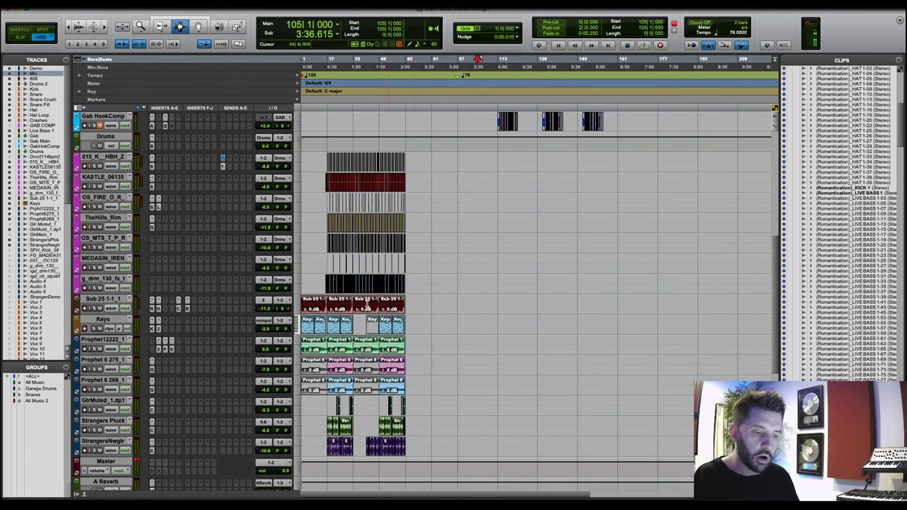
{"action": "left_click", "coordinate": [362, 296]}
{"action": "scroll", "coordinate": [368, 283], "scroll_direction": "left", "scroll_amount": 3}
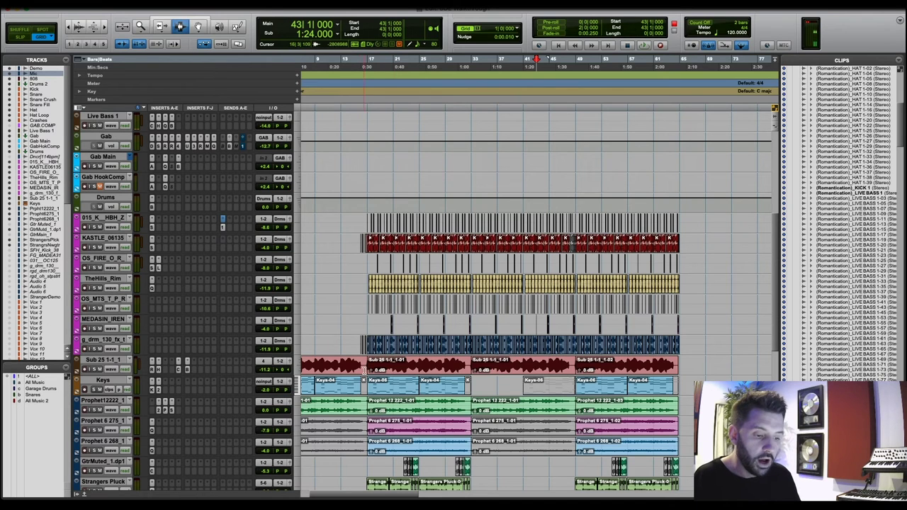
{"action": "left_click", "coordinate": [367, 366]}
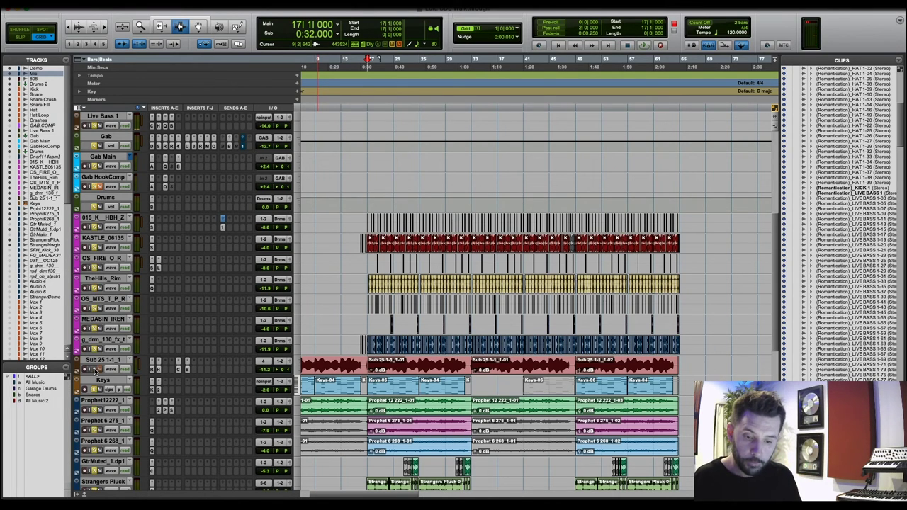
{"action": "left_click", "coordinate": [95, 369]}
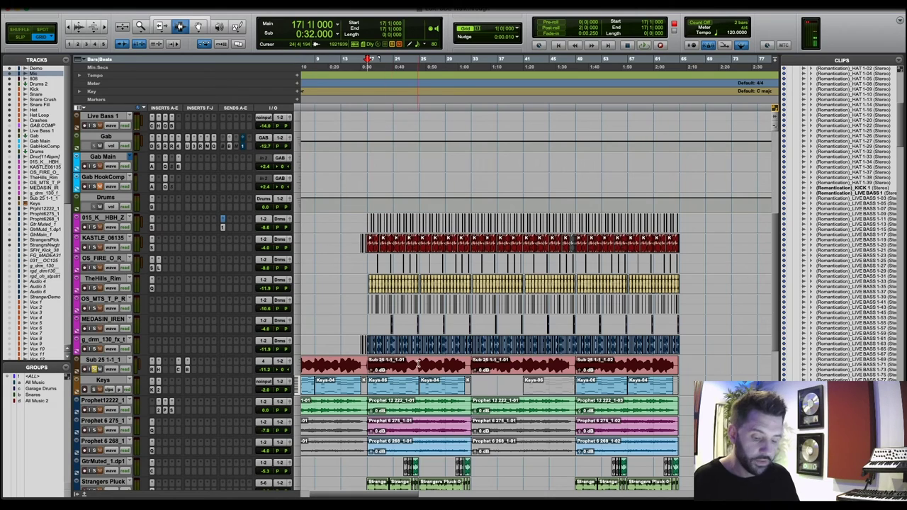
{"action": "key", "text": "ctrl+bracketright"}
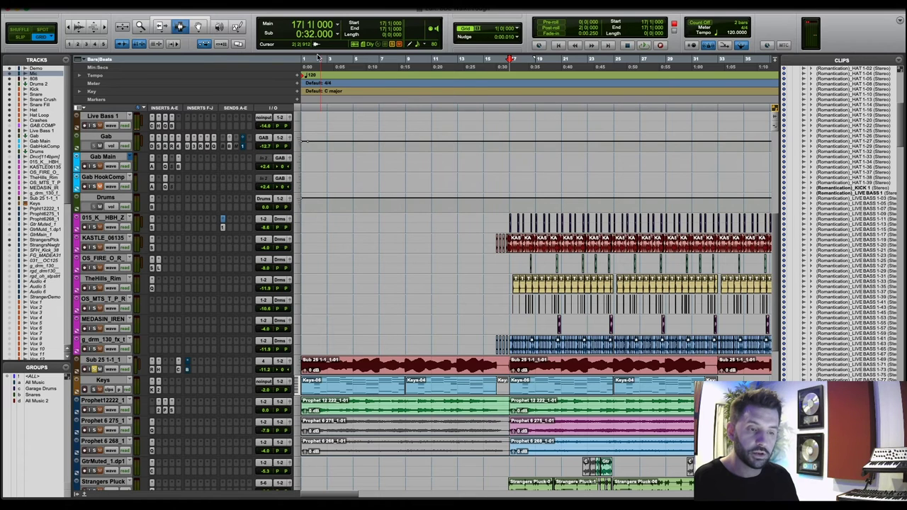
Position the Sub 25 BDE window and play the soloed sub bass through Nuke mode.
{"action": "left_click_drag", "start_coordinate": [254, 55], "coordinate": [213, 32]}
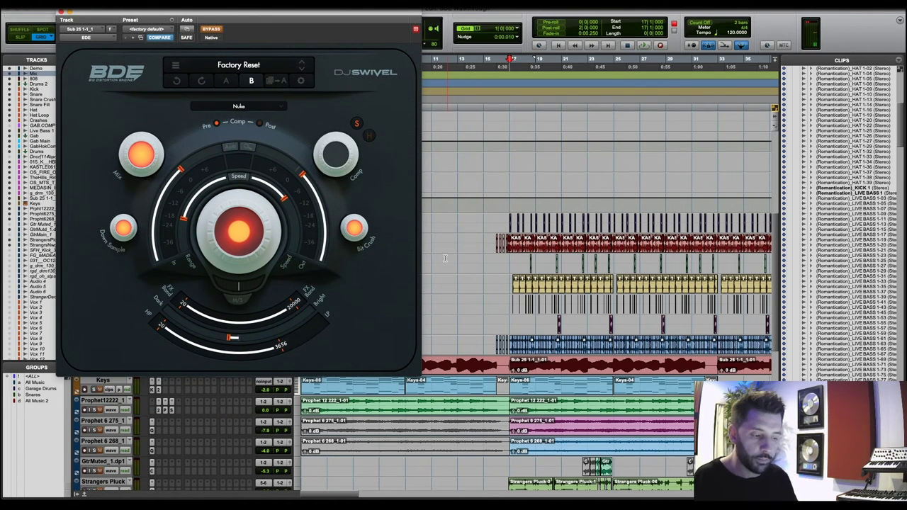
{"action": "left_click_drag", "start_coordinate": [241, 13], "coordinate": [263, 7]}
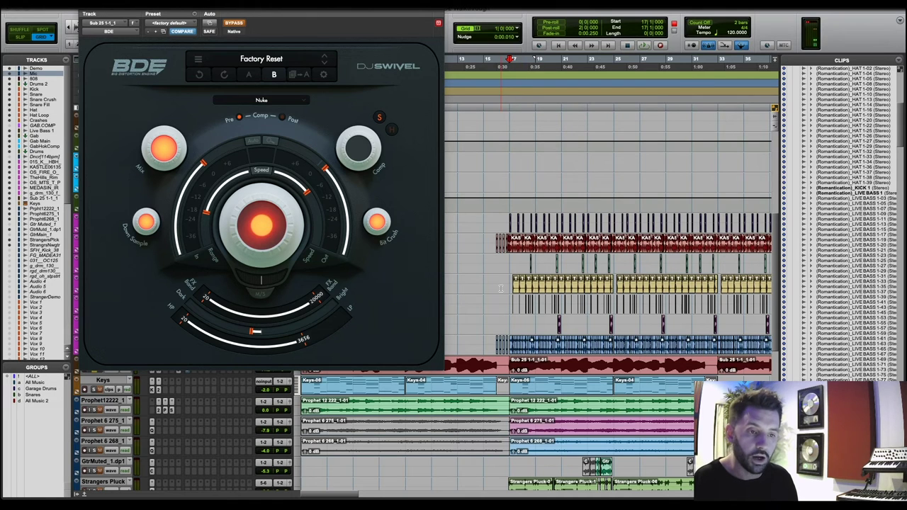
{"action": "key", "text": "space"}
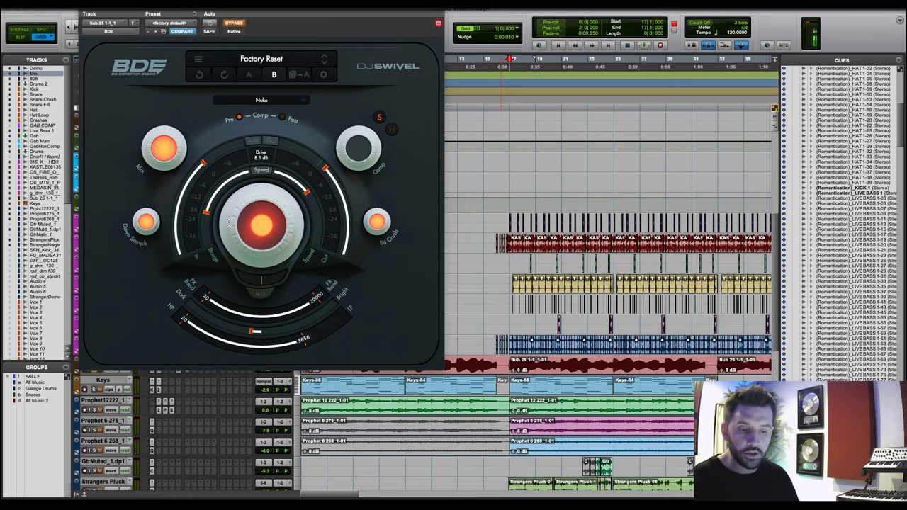
{"action": "mouse_move", "coordinate": [216, 198]}
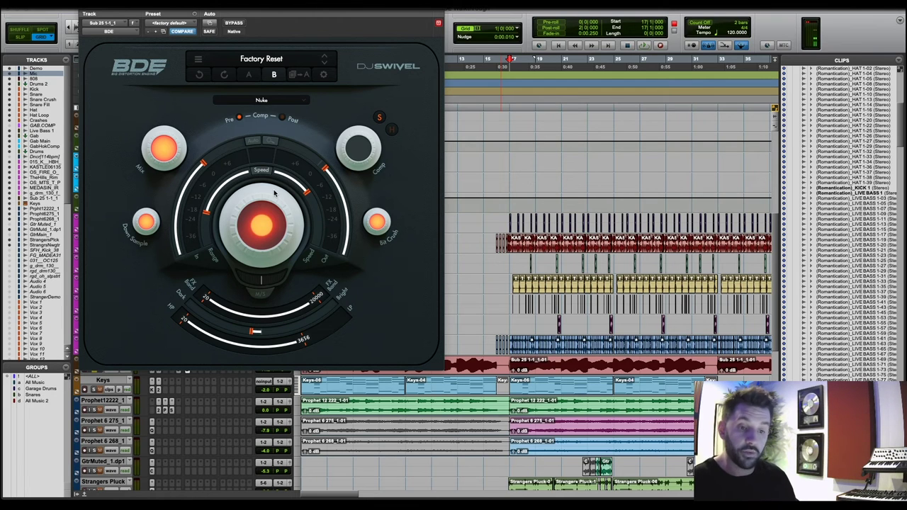
{"action": "key", "text": "space"}
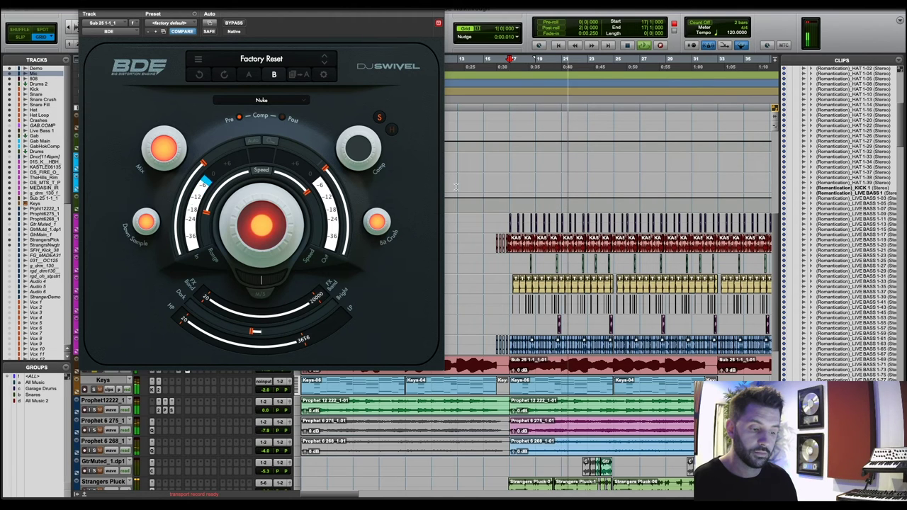
{"action": "scroll", "coordinate": [490, 187], "scroll_direction": "up", "scroll_amount": 2}
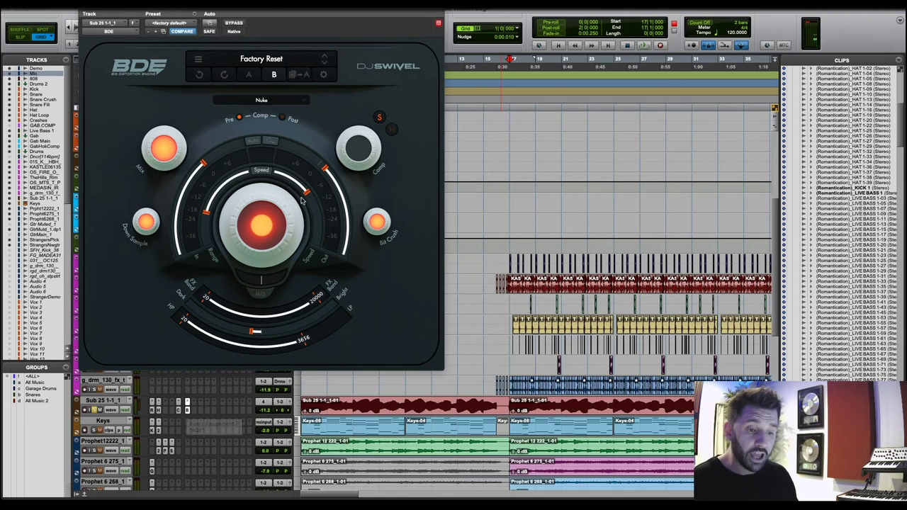
{"action": "mouse_move", "coordinate": [258, 228]}
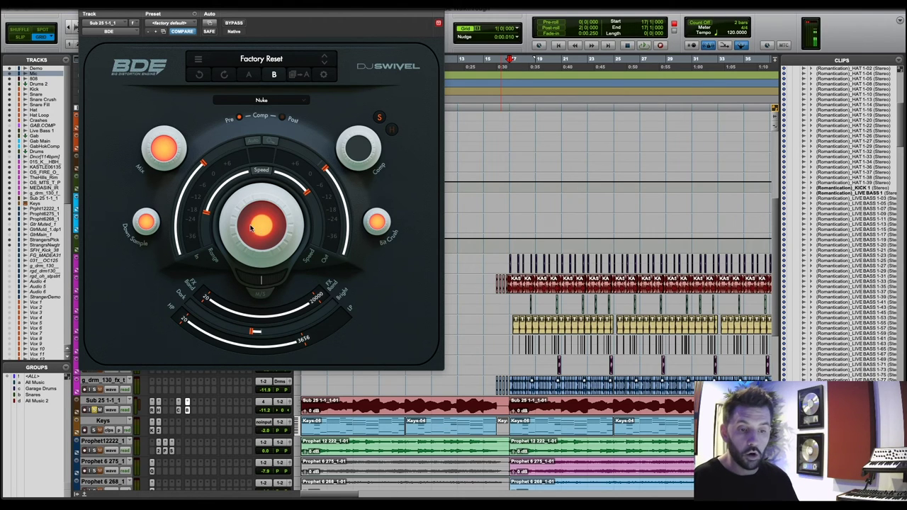
Try the Sub 25 BDE Range at 0 dB during playback, then return it to about -63 dB.
{"action": "mouse_move", "coordinate": [207, 214]}
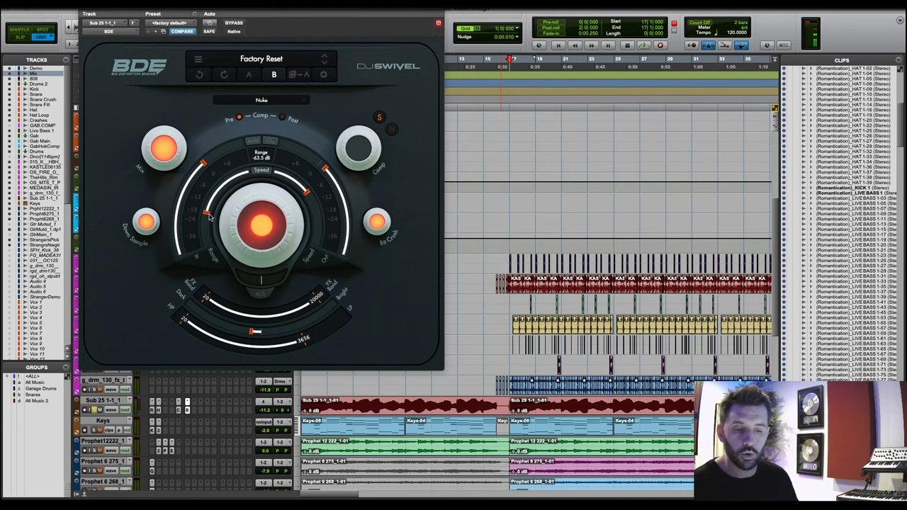
{"action": "key", "text": "space"}
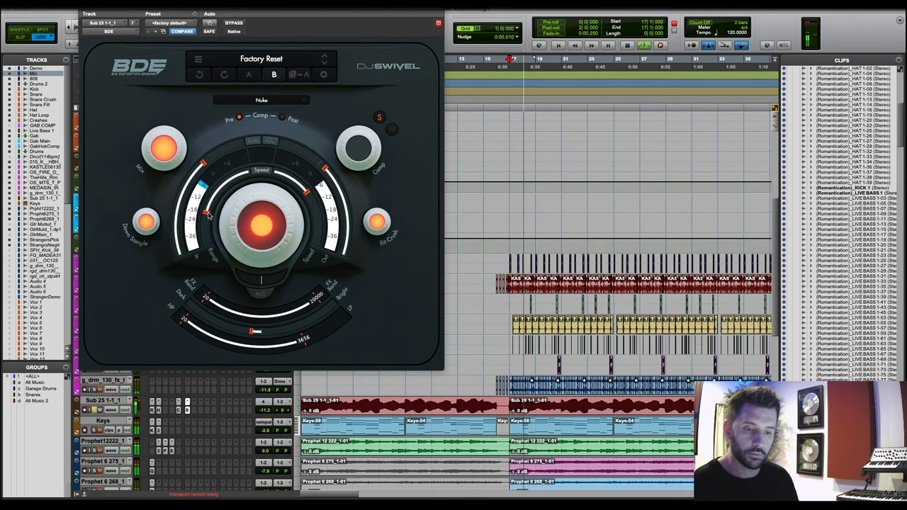
{"action": "left_click_drag", "start_coordinate": [207, 216], "coordinate": [212, 177]}
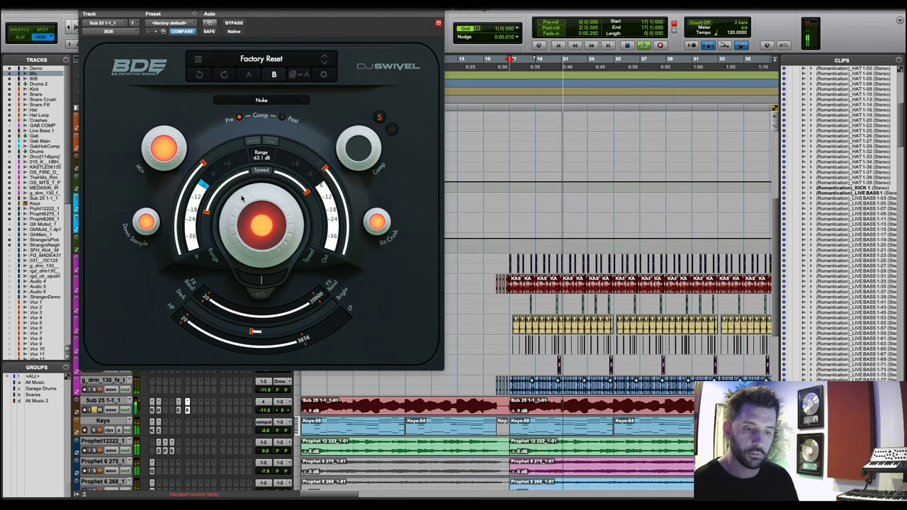
{"action": "left_click", "coordinate": [204, 186]}
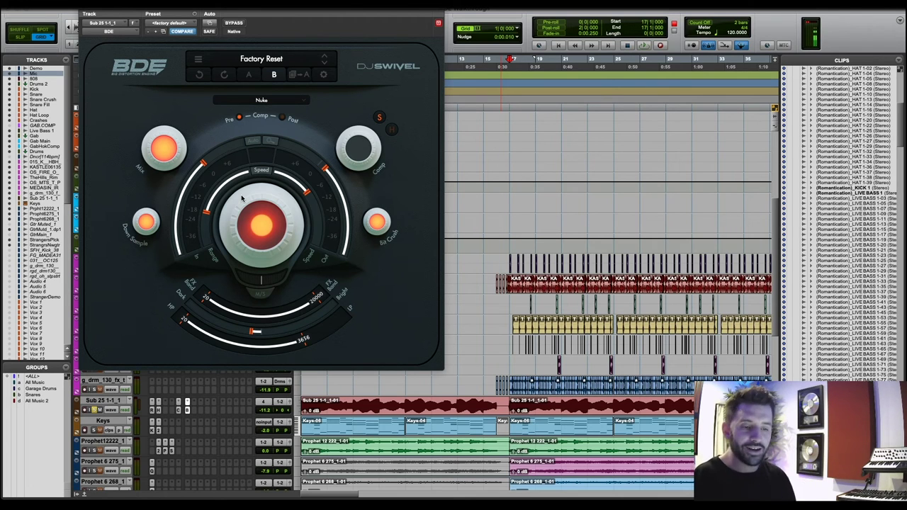
{"action": "mouse_move", "coordinate": [250, 192]}
{"action": "mouse_move", "coordinate": [209, 217]}
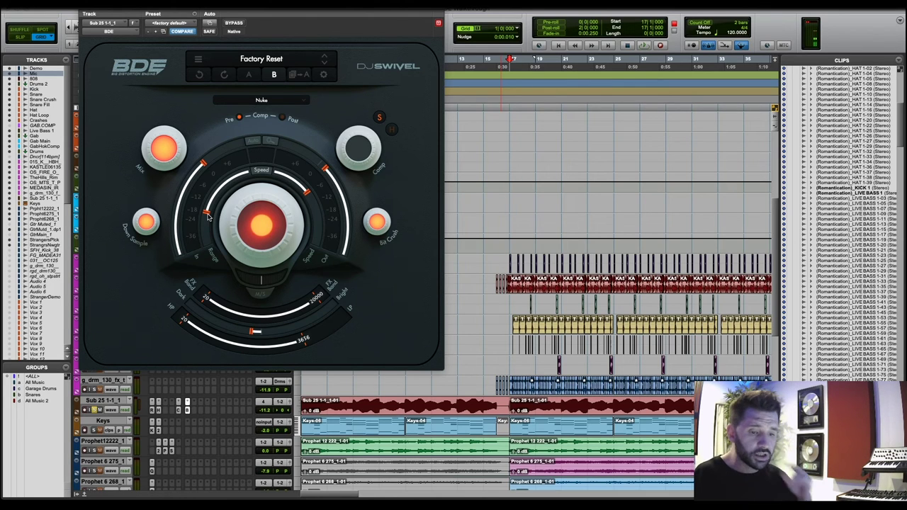
{"action": "left_click_drag", "start_coordinate": [207, 217], "coordinate": [206, 207]}
Close the Sub 25 BDE window and select bars 17 to 25 across the seven drum tracks.
{"action": "key", "text": "ctrl+w"}
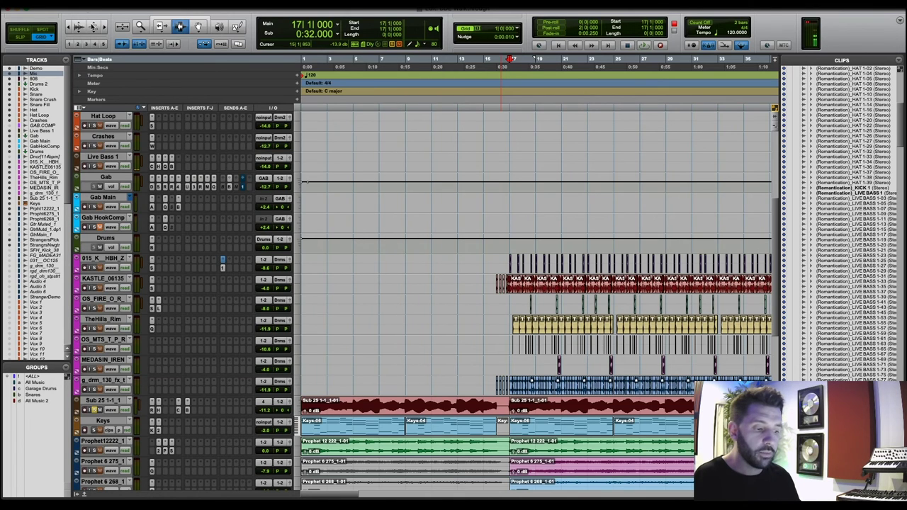
{"action": "key", "text": "ctrl+["}
{"action": "key", "text": "ctrl+["}
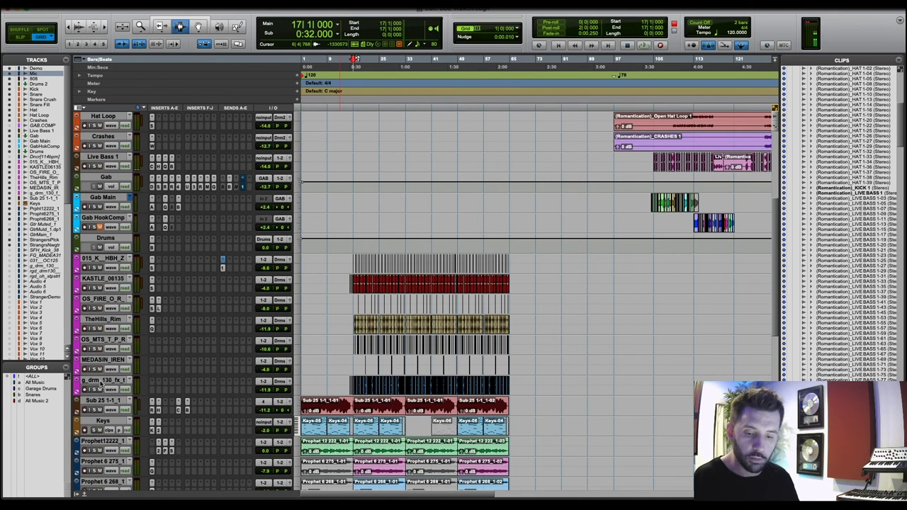
{"action": "left_click", "coordinate": [103, 381]}
{"action": "left_click", "coordinate": [100, 259], "text": "shift"}
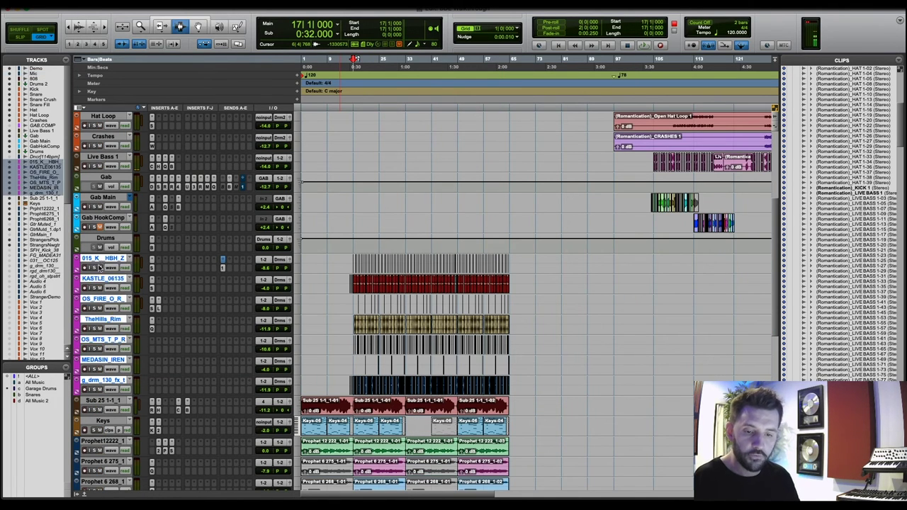
{"action": "left_click", "coordinate": [383, 276]}
{"action": "key", "text": "super+bracketright"}
{"action": "key", "text": "super+bracketright"}
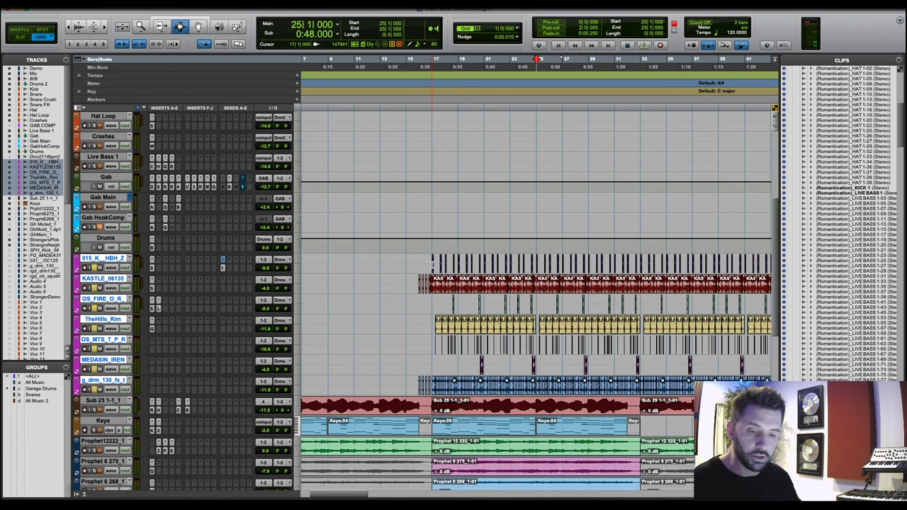
{"action": "left_click_drag", "start_coordinate": [433, 264], "coordinate": [531, 362]}
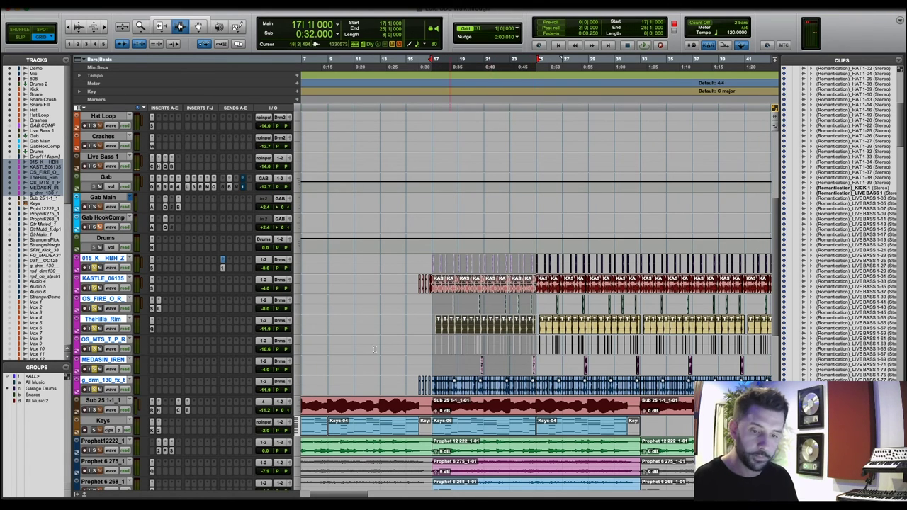
Open BDE on the Drums bus and play the drums, comparing bypassed and active sound.
{"action": "left_click", "coordinate": [151, 247]}
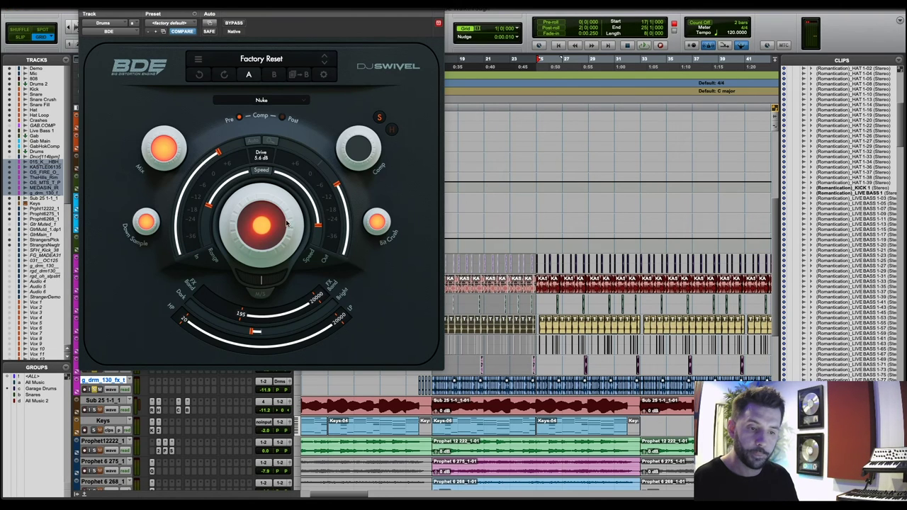
{"action": "left_click_drag", "start_coordinate": [253, 7], "coordinate": [336, 15]}
{"action": "key", "text": "space"}
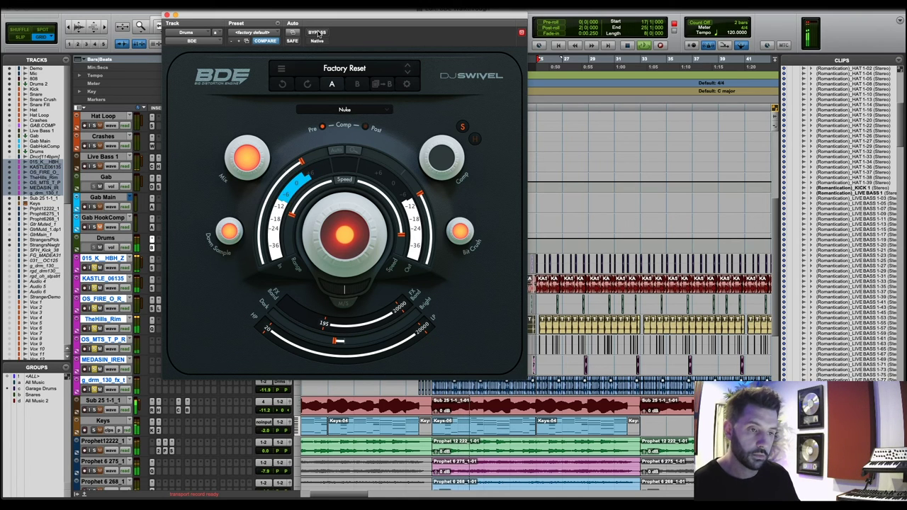
{"action": "left_click", "coordinate": [317, 33]}
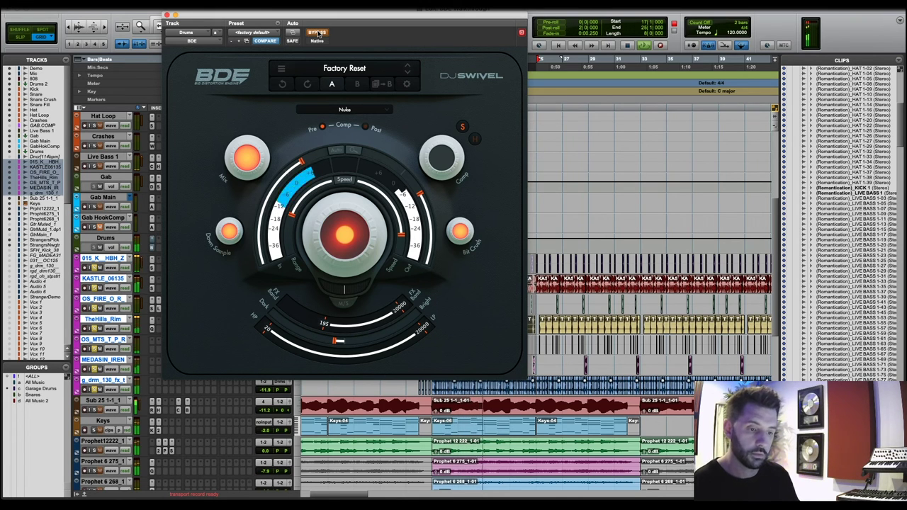
{"action": "left_click", "coordinate": [317, 33]}
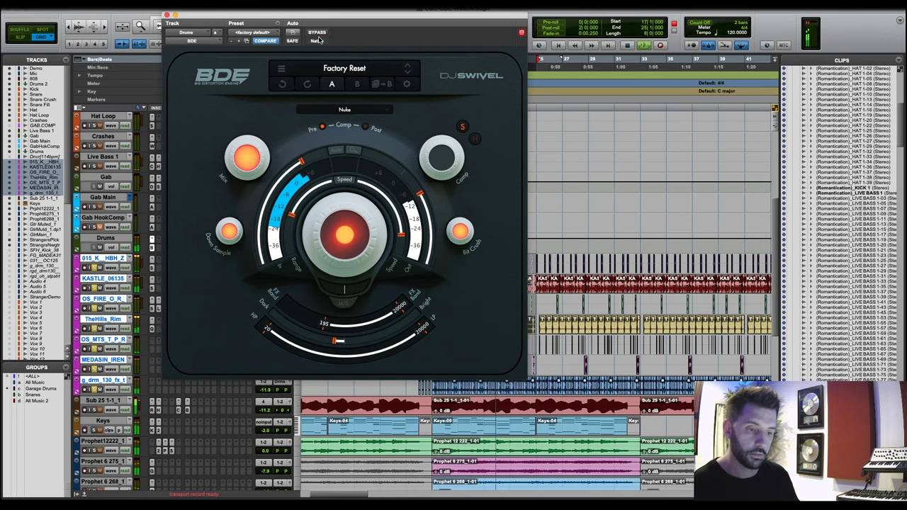
Try different Bit Crush and Down Sample settings, ending with Bit Crush at about 3.5 bits.
{"action": "mouse_move", "coordinate": [459, 230]}
{"action": "left_click_drag", "start_coordinate": [459, 231], "coordinate": [463, 326]}
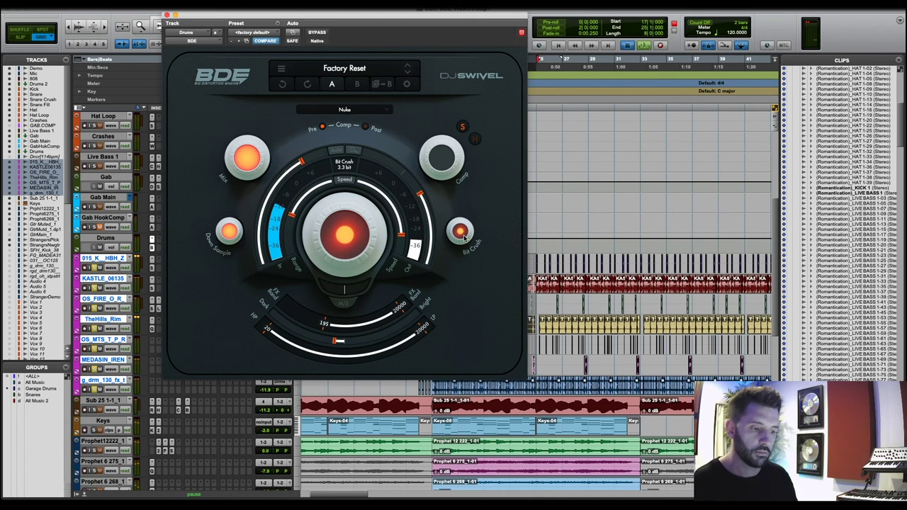
{"action": "key", "text": "space"}
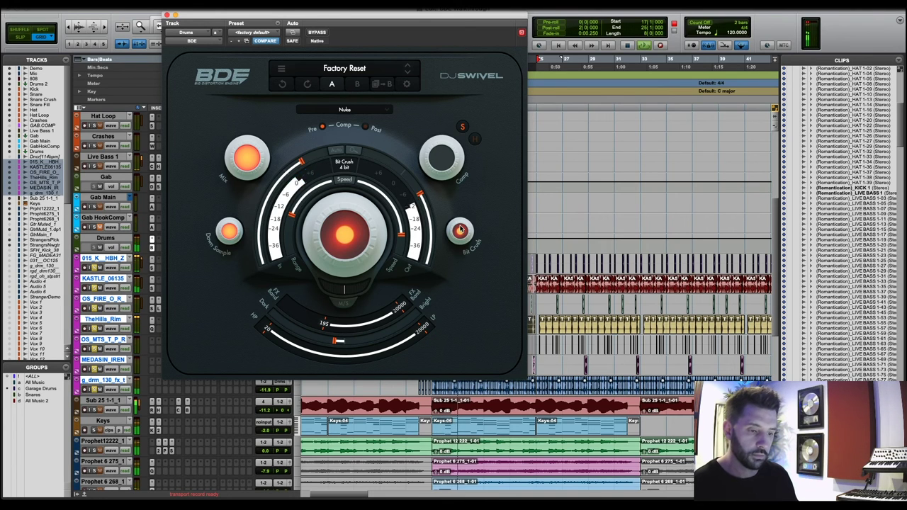
{"action": "left_click_drag", "start_coordinate": [460, 232], "coordinate": [454, 155]}
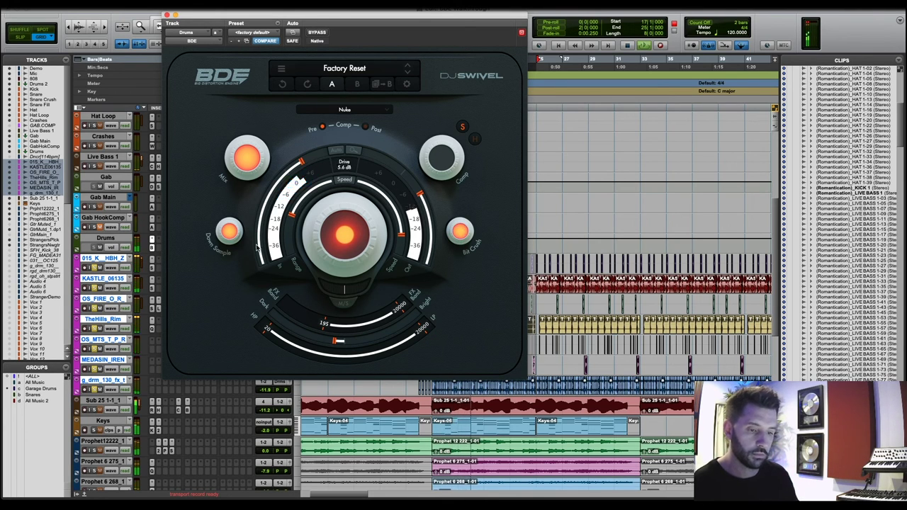
{"action": "left_click_drag", "start_coordinate": [229, 231], "coordinate": [230, 289]}
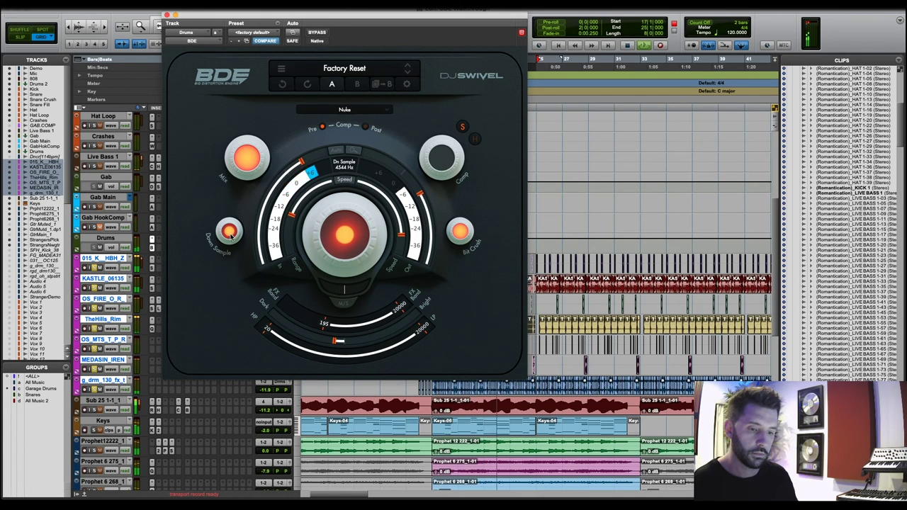
{"action": "left_click_drag", "start_coordinate": [231, 236], "coordinate": [230, 207]}
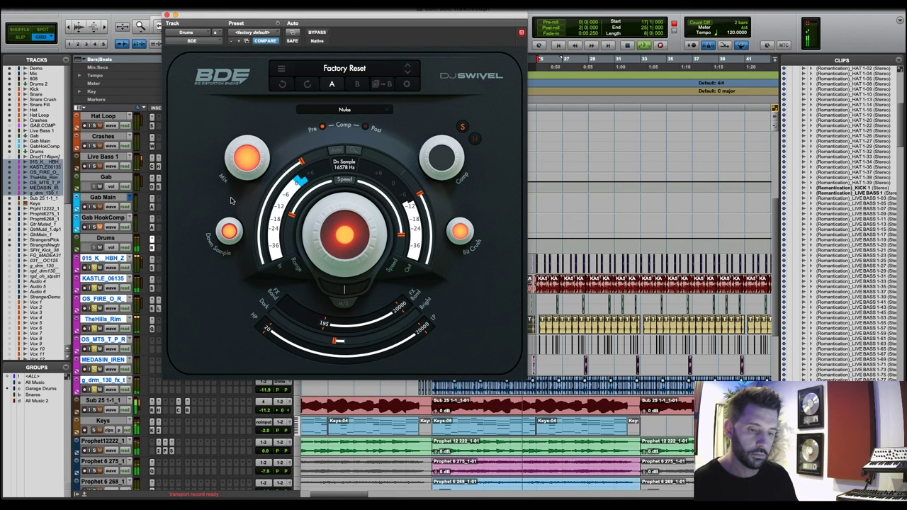
{"action": "left_click", "coordinate": [462, 233]}
{"action": "left_click_drag", "start_coordinate": [464, 233], "coordinate": [459, 257]}
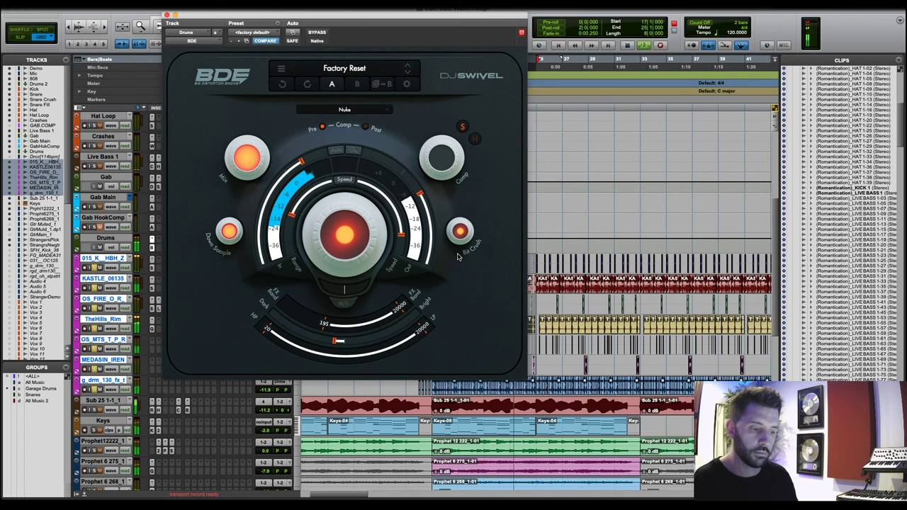
While the drums play, raise Drive to about 13 dB and set Mix to 70%.
{"action": "mouse_move", "coordinate": [457, 243]}
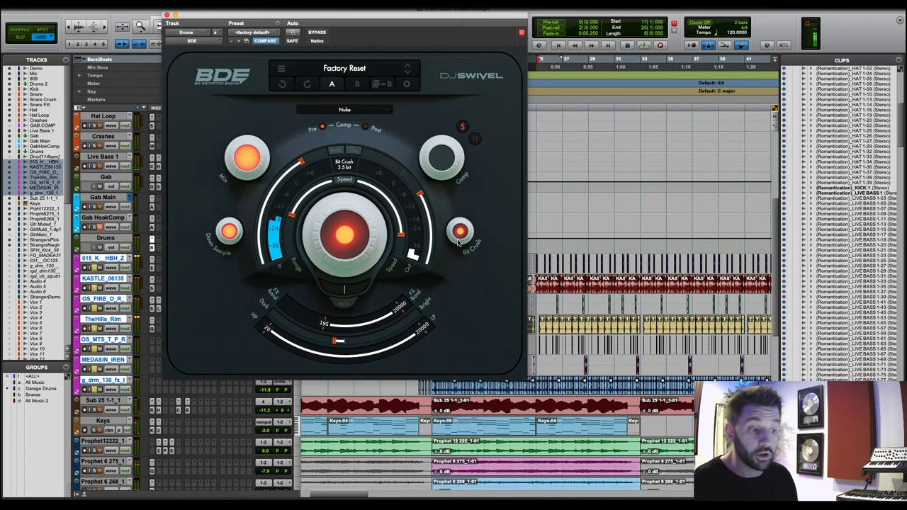
{"action": "mouse_move", "coordinate": [226, 158]}
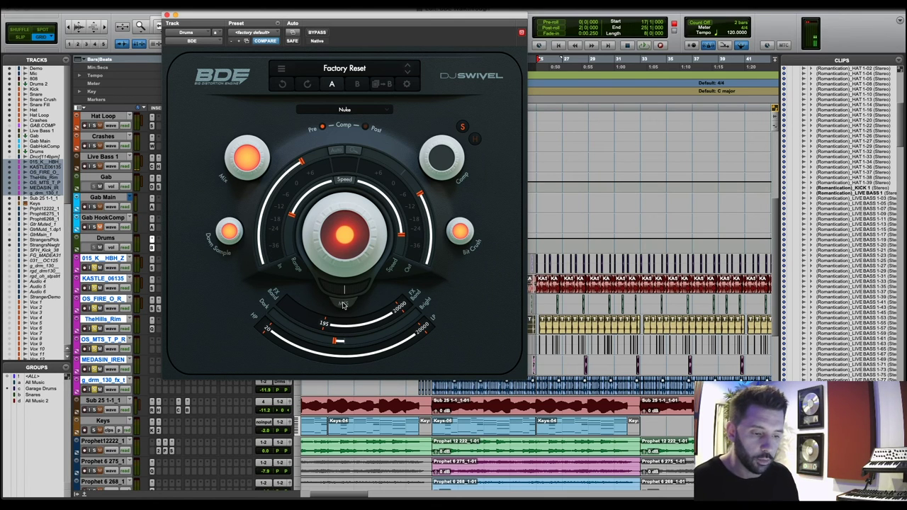
{"action": "key", "text": "space"}
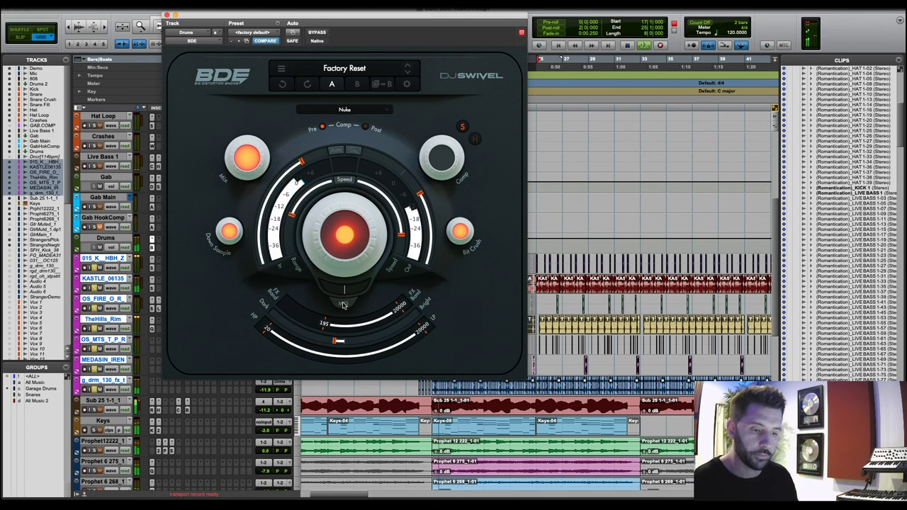
{"action": "mouse_move", "coordinate": [345, 244]}
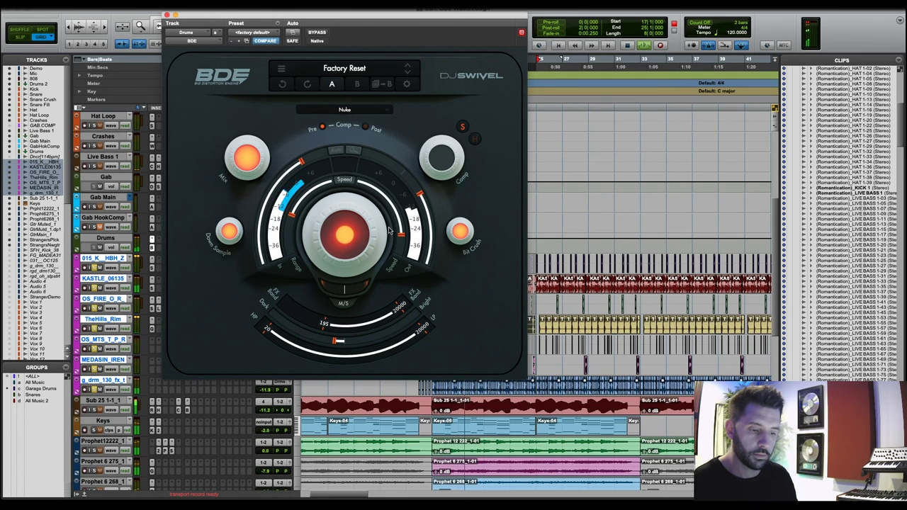
{"action": "left_click_drag", "start_coordinate": [368, 239], "coordinate": [339, 219]}
{"action": "left_click_drag", "start_coordinate": [247, 158], "coordinate": [245, 205]}
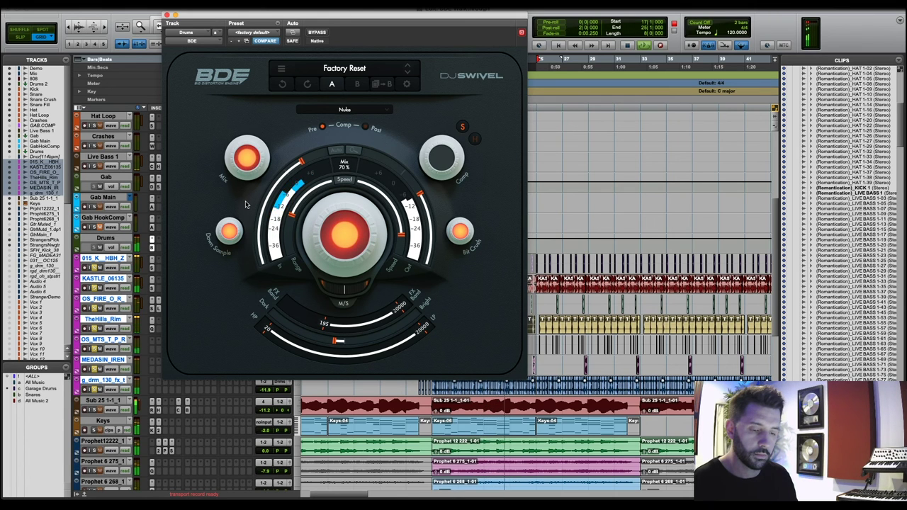
Sweep the M/S knob to -100%, then settle it around -16.6%.
{"action": "mouse_move", "coordinate": [361, 294]}
{"action": "left_click_drag", "start_coordinate": [361, 294], "coordinate": [180, 263]}
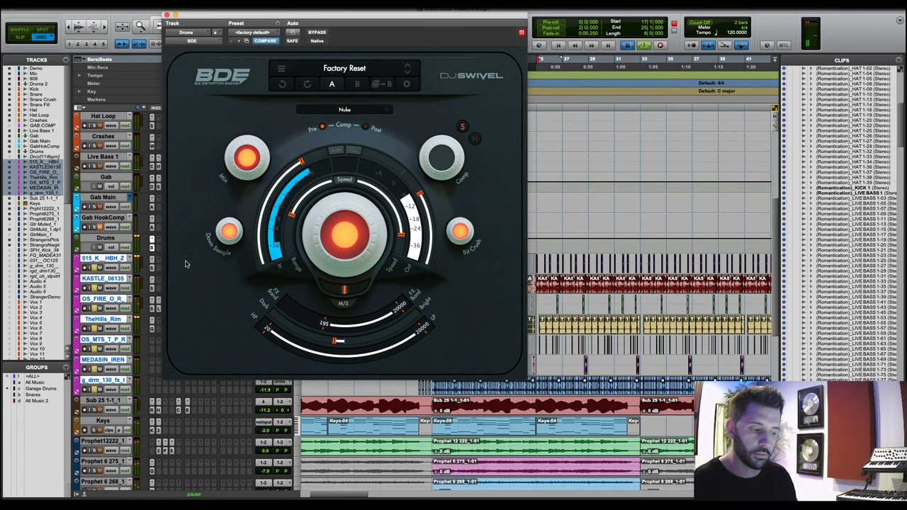
{"action": "mouse_move", "coordinate": [345, 291]}
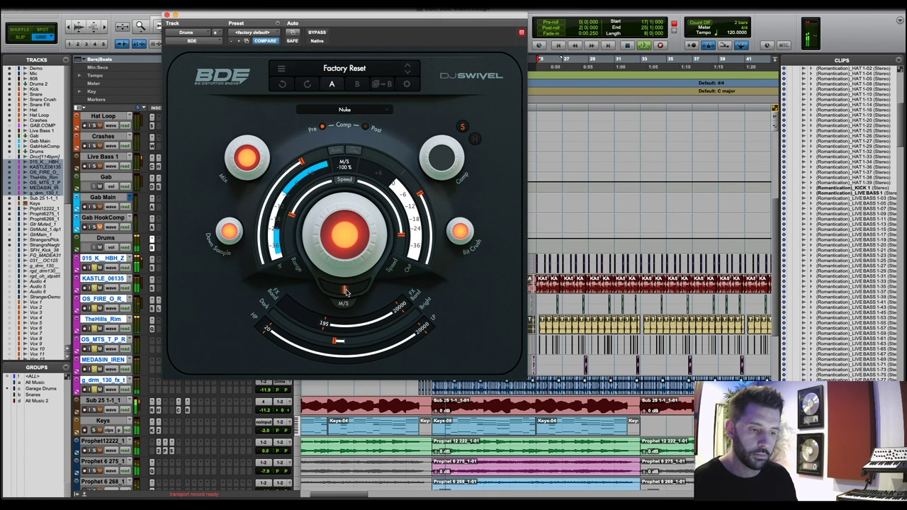
{"action": "left_click_drag", "start_coordinate": [345, 292], "coordinate": [528, 262]}
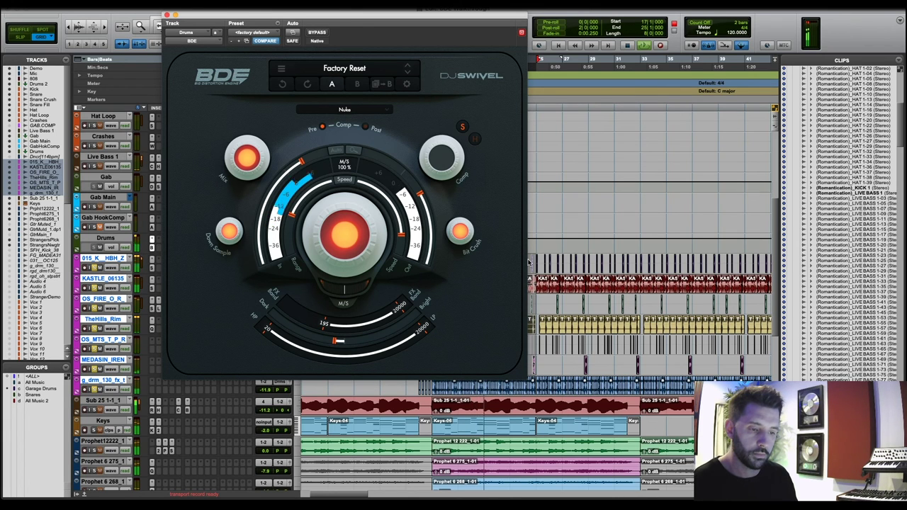
Low-pass the distortion near 6897 Hz, high-pass it near 158 Hz, and set Mix to 71%.
{"action": "mouse_move", "coordinate": [425, 323]}
{"action": "left_mouse_down"}
{"action": "mouse_move", "coordinate": [398, 345]}
{"action": "mouse_move", "coordinate": [324, 352]}
{"action": "mouse_move", "coordinate": [423, 324]}
{"action": "left_mouse_up"}
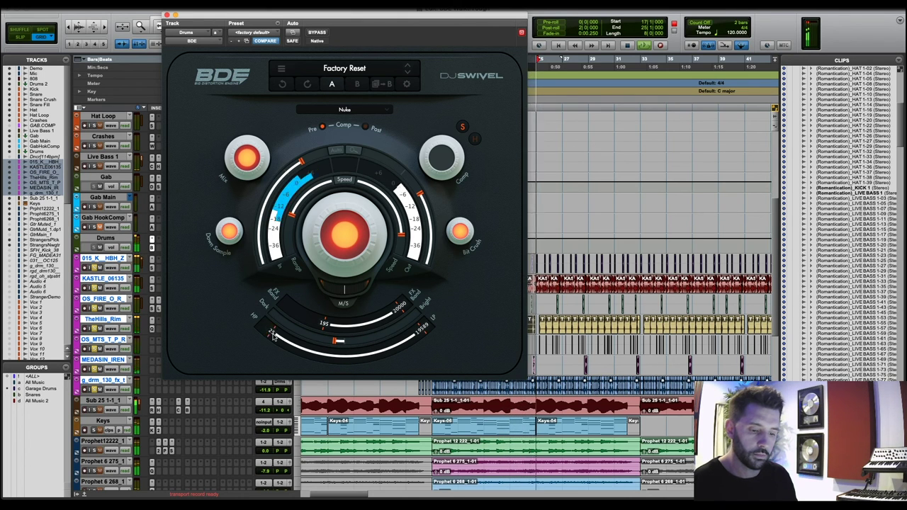
{"action": "left_click_drag", "start_coordinate": [273, 336], "coordinate": [248, 318]}
{"action": "left_click_drag", "start_coordinate": [247, 157], "coordinate": [246, 198]}
{"action": "mouse_move", "coordinate": [305, 241]}
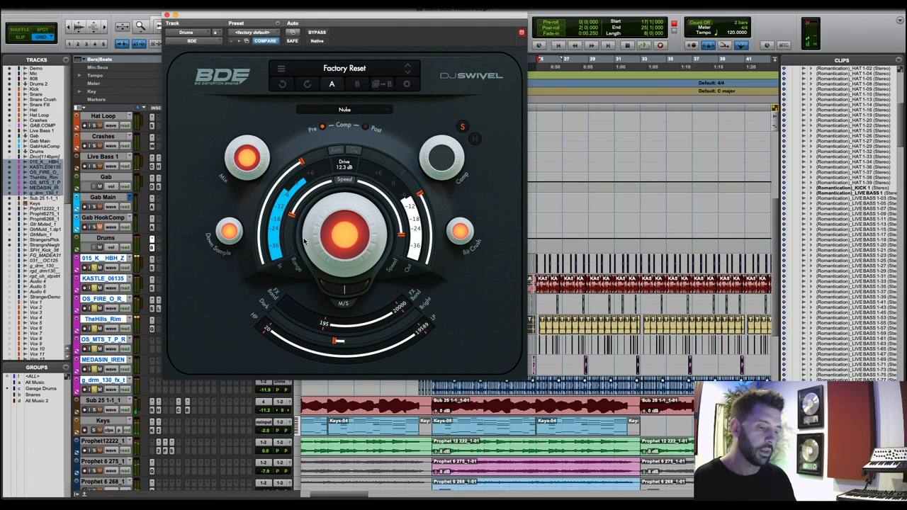